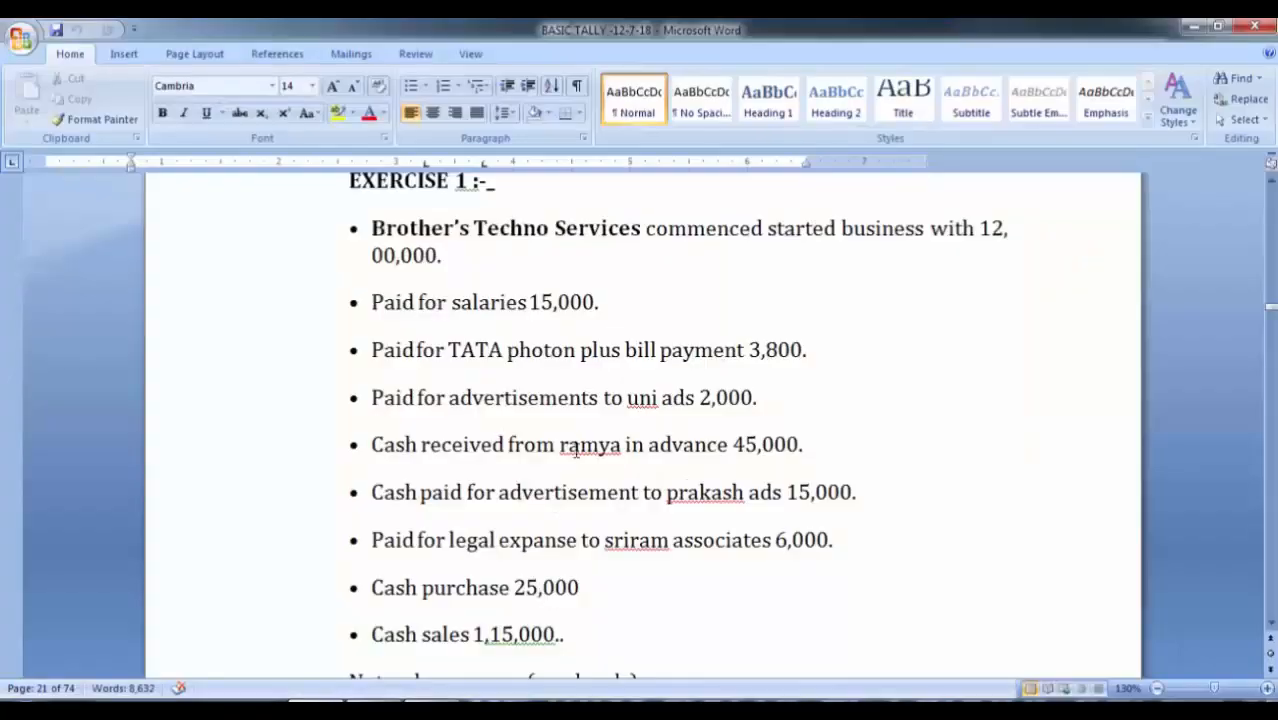
Switch to Tally.ERP 9 and start creating a company named Brothers Techno Services
scroll(521, 385, up, 3)
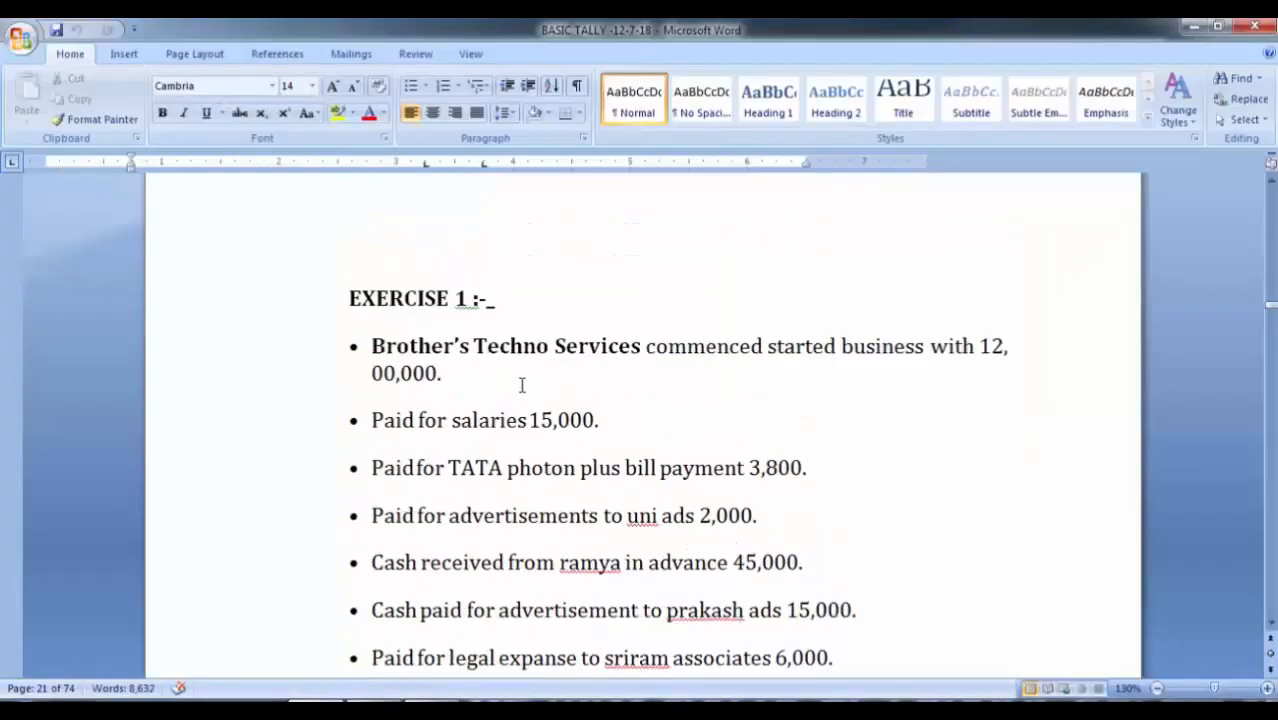
scroll(474, 402, down, 8)
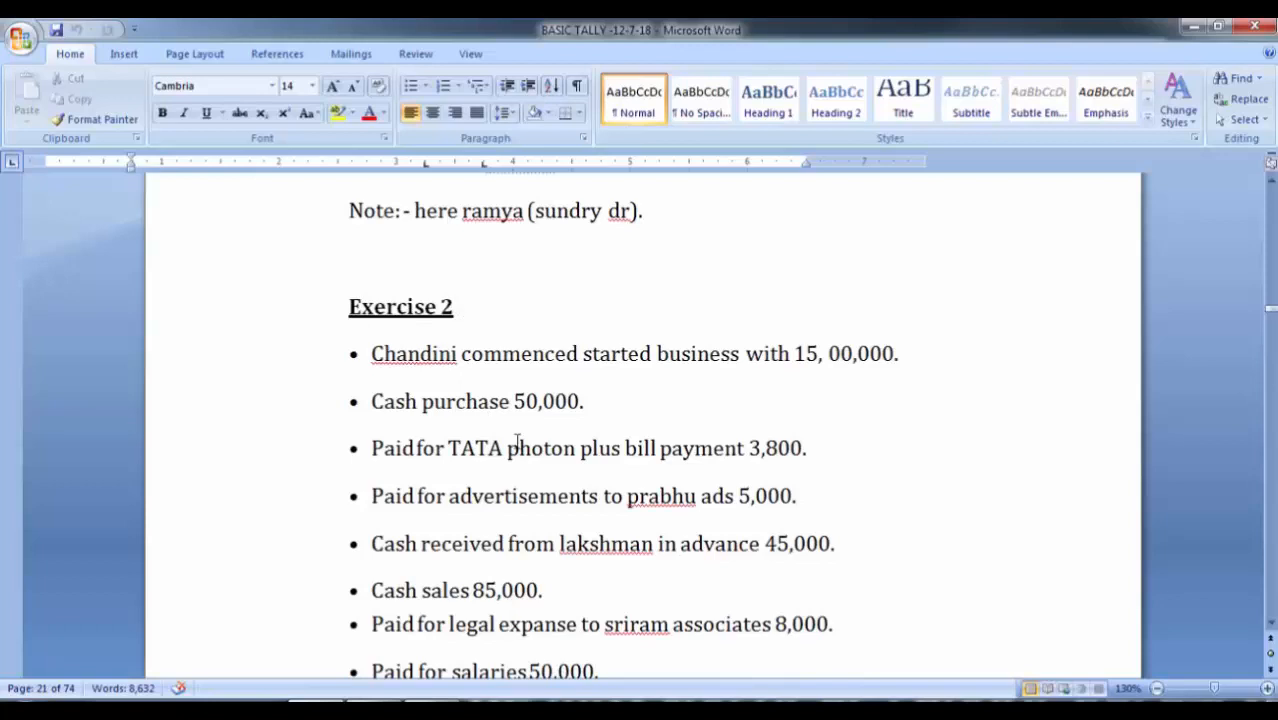
scroll(517, 443, up, 8)
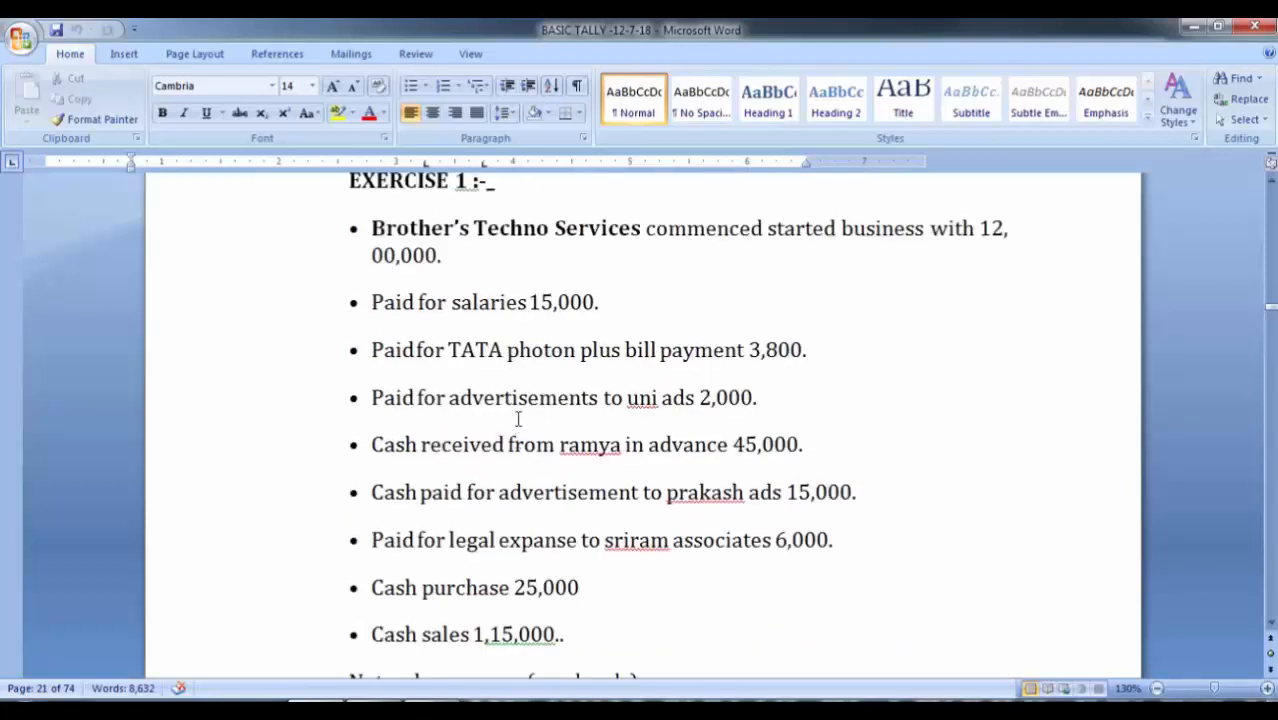
scroll(516, 415, up, 1)
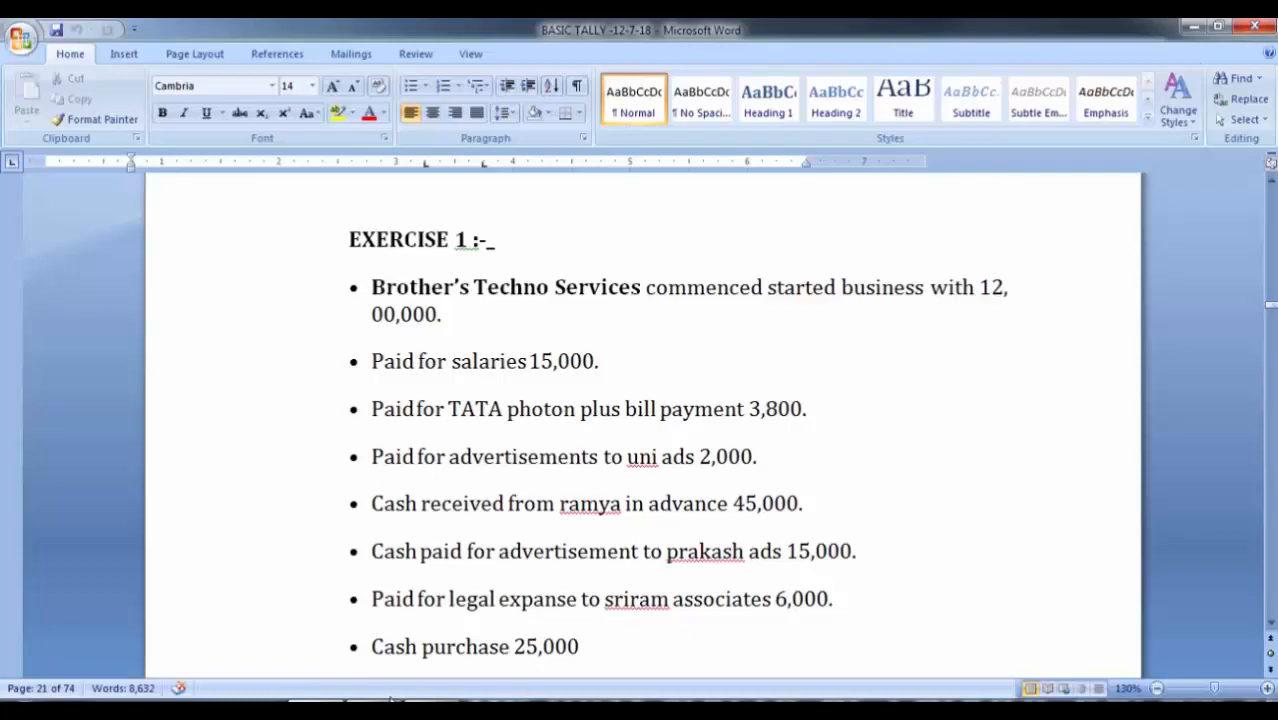
click(391, 704)
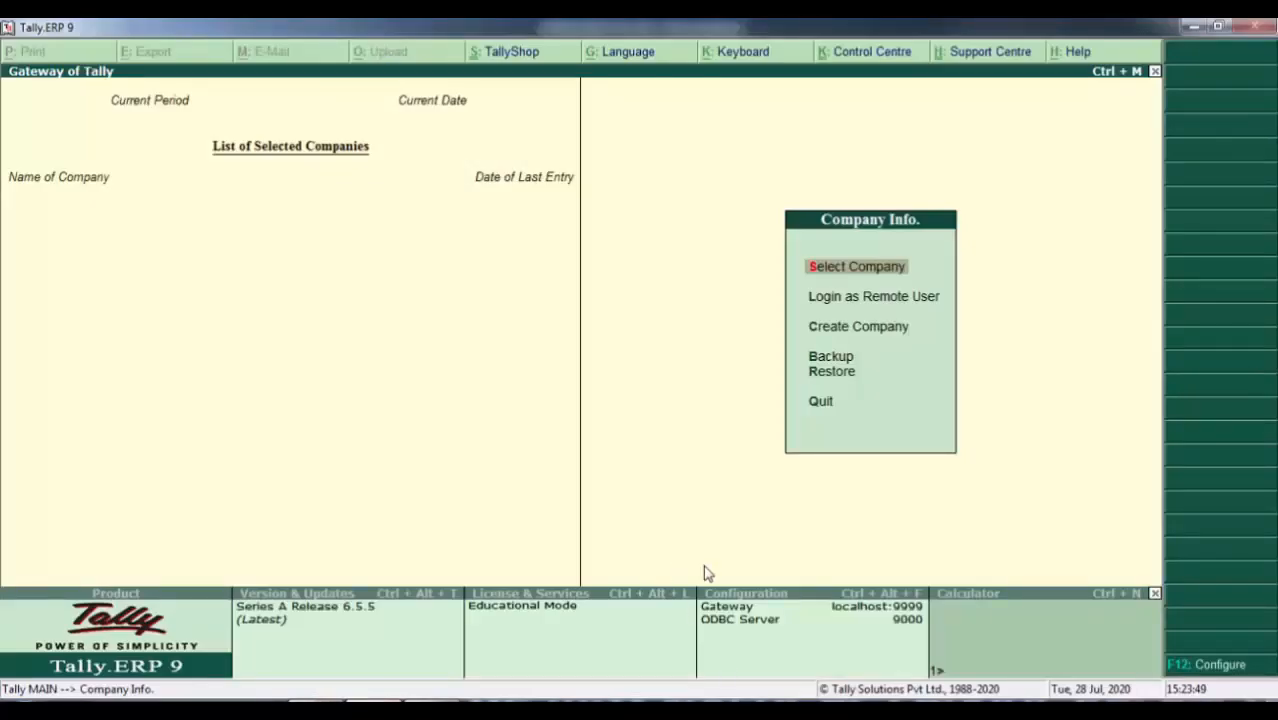
key(Down)
key(Down)
key(Return)
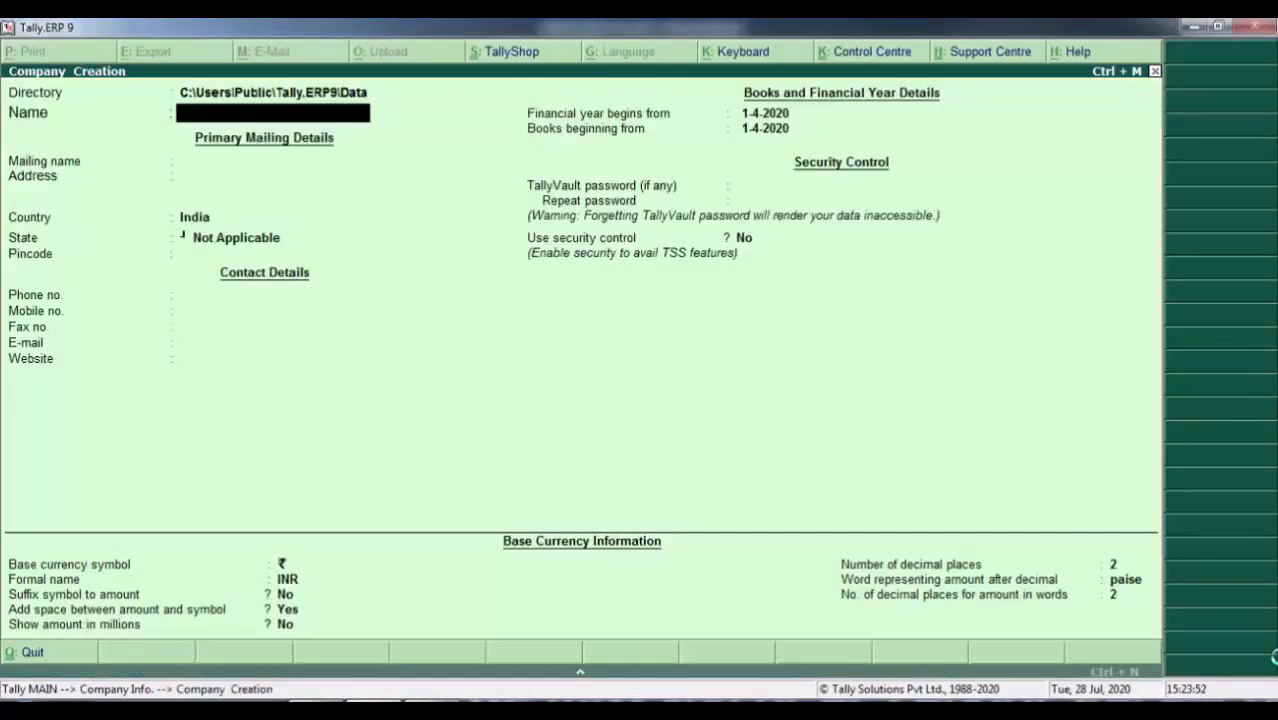
text(Brothers Techn)
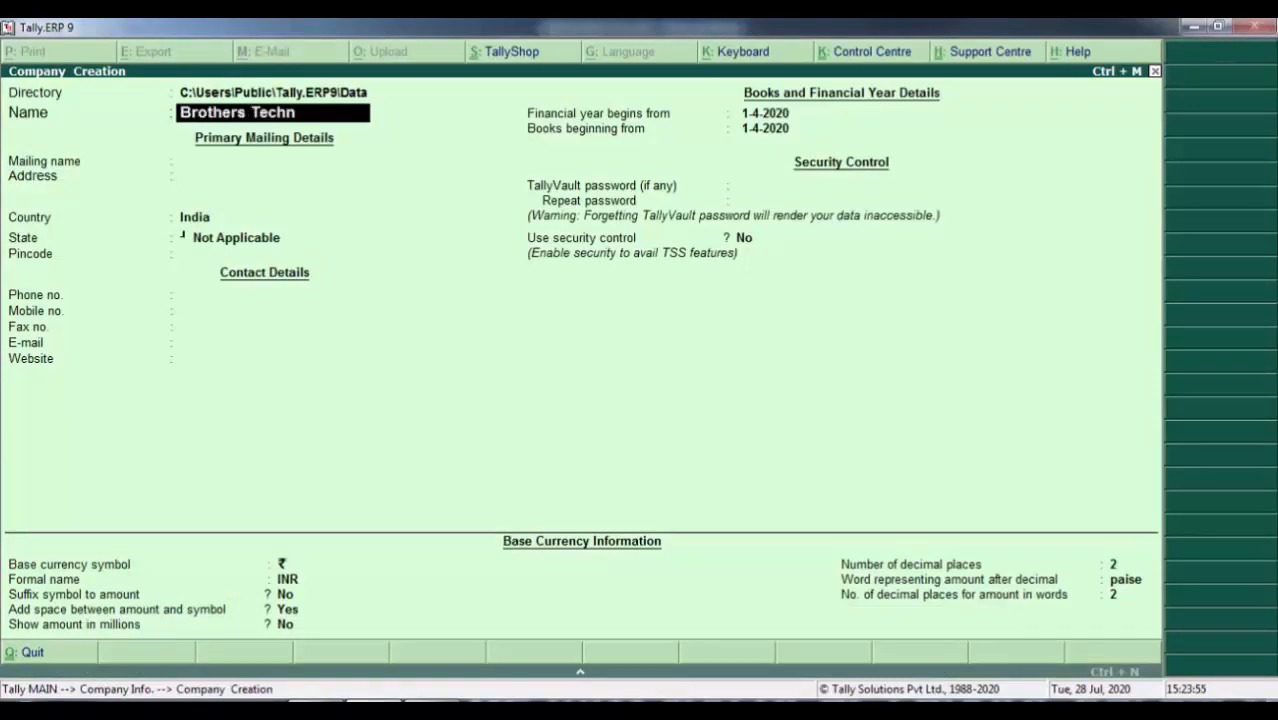
text(o Services)
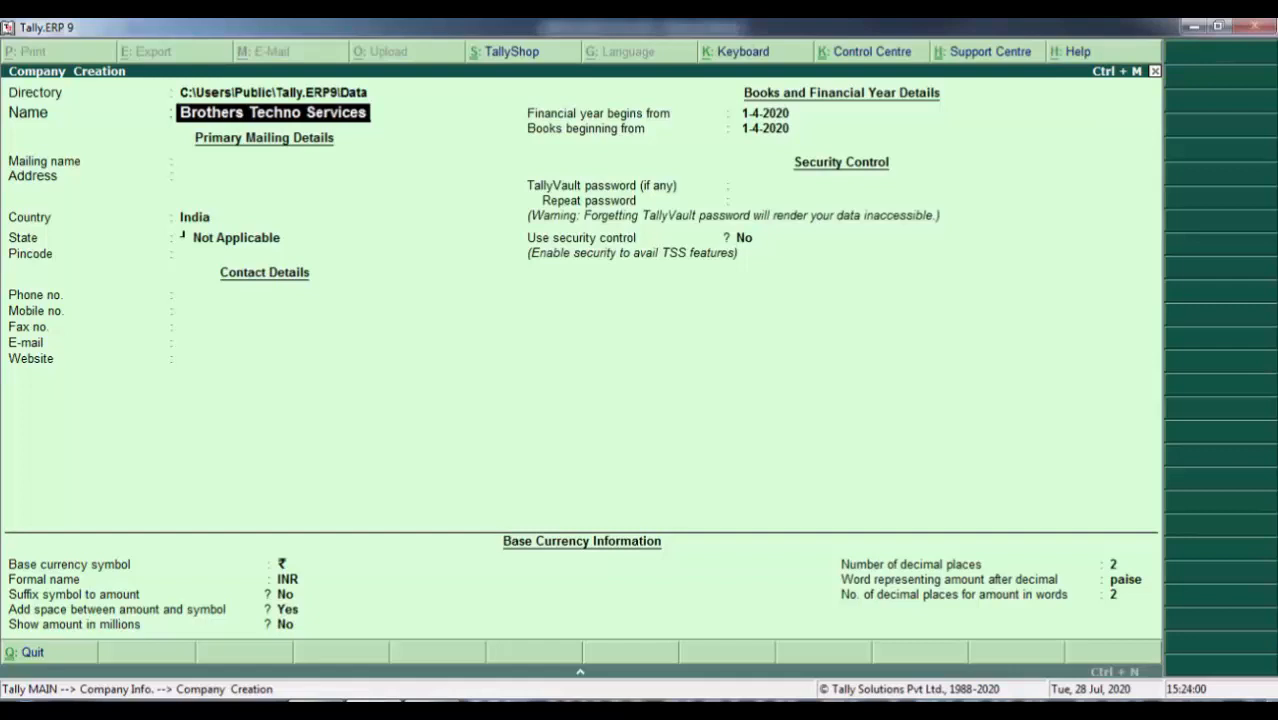
Set the company's state to Andhra Pradesh, keep the other defaults and save the new company
key(Return)
key(Return)
key(Return)
key(Return)
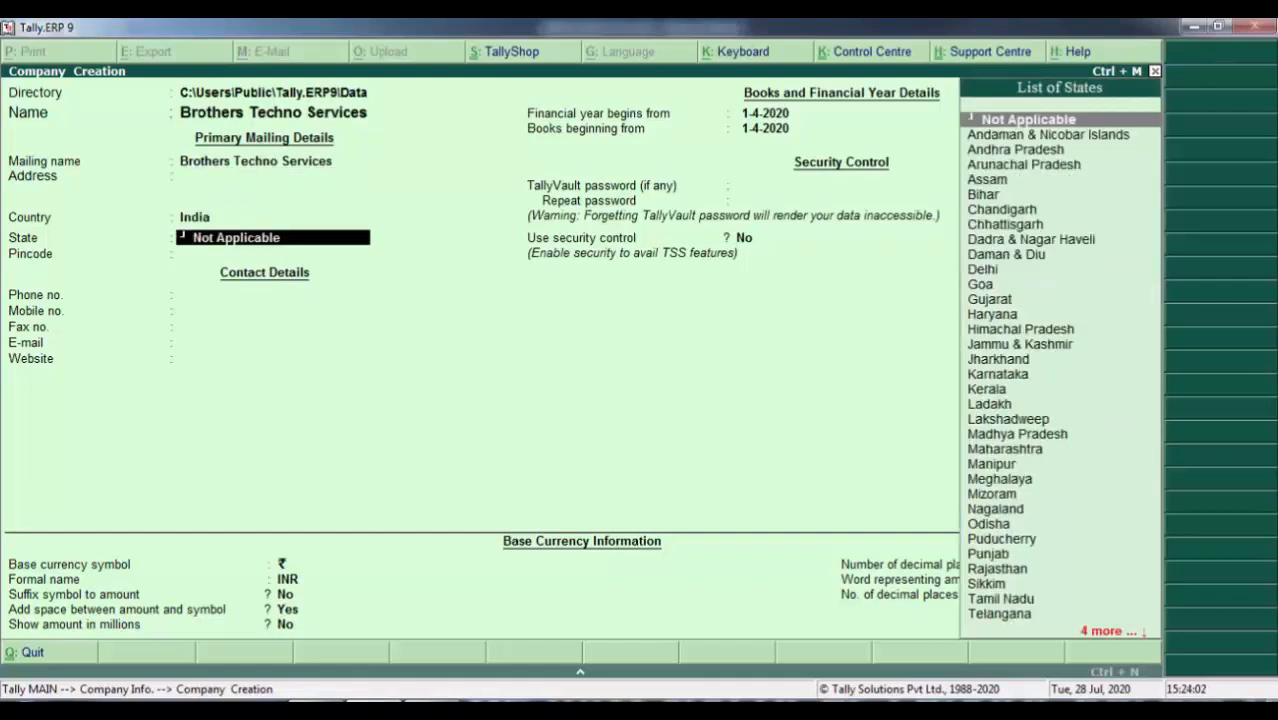
key(Down)
key(Down)
key(Down)
key(Up)
key(Return)
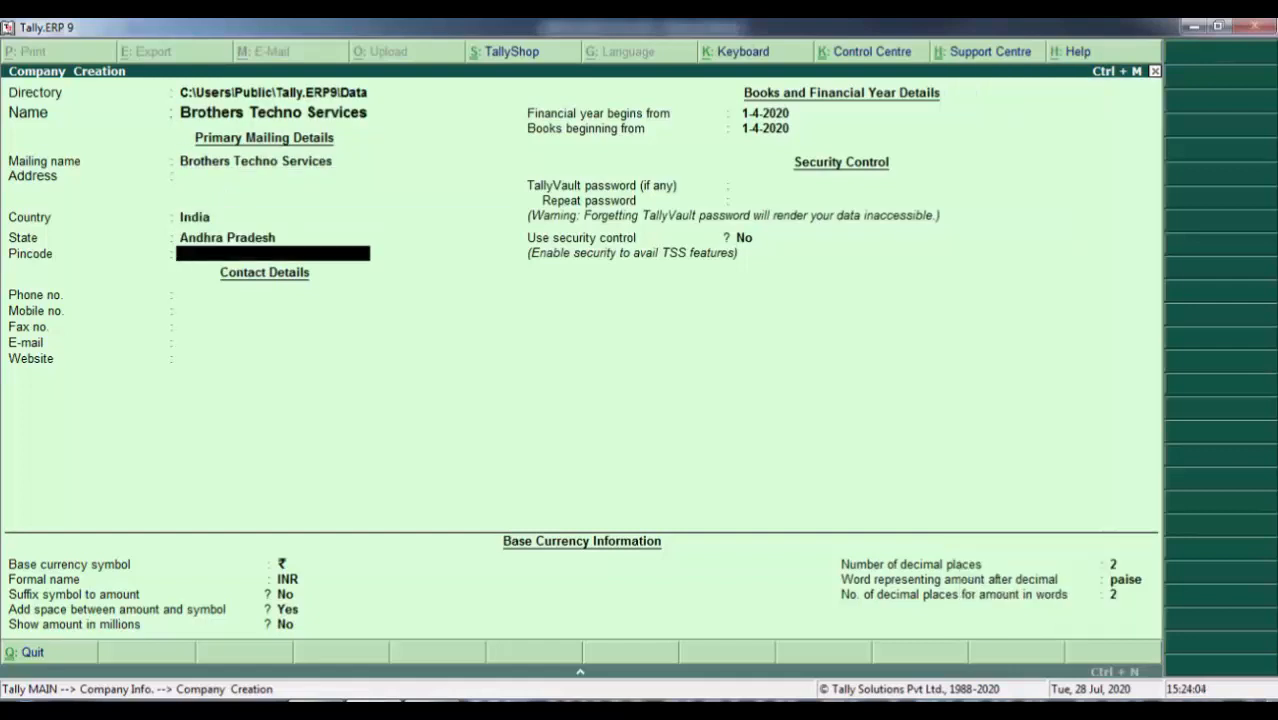
key(ctrl+a)
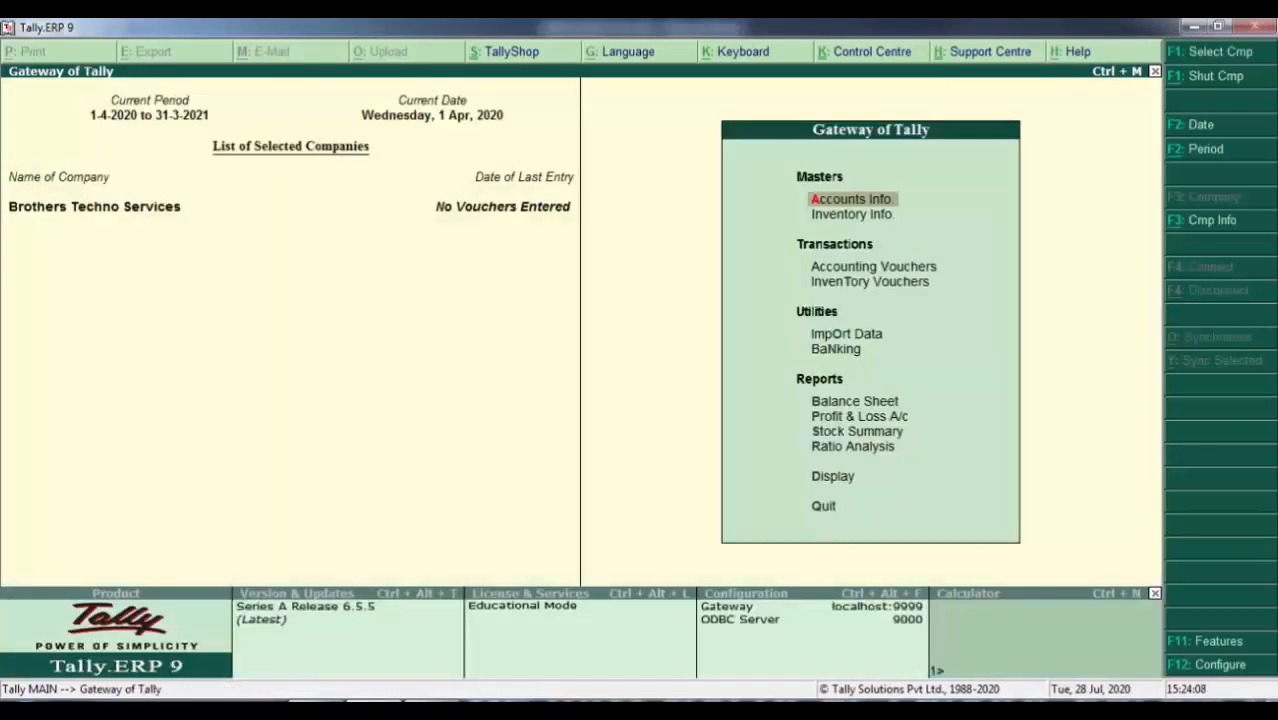
Start a receipt accounting voucher with Cash as the account
key(alt+Tab)
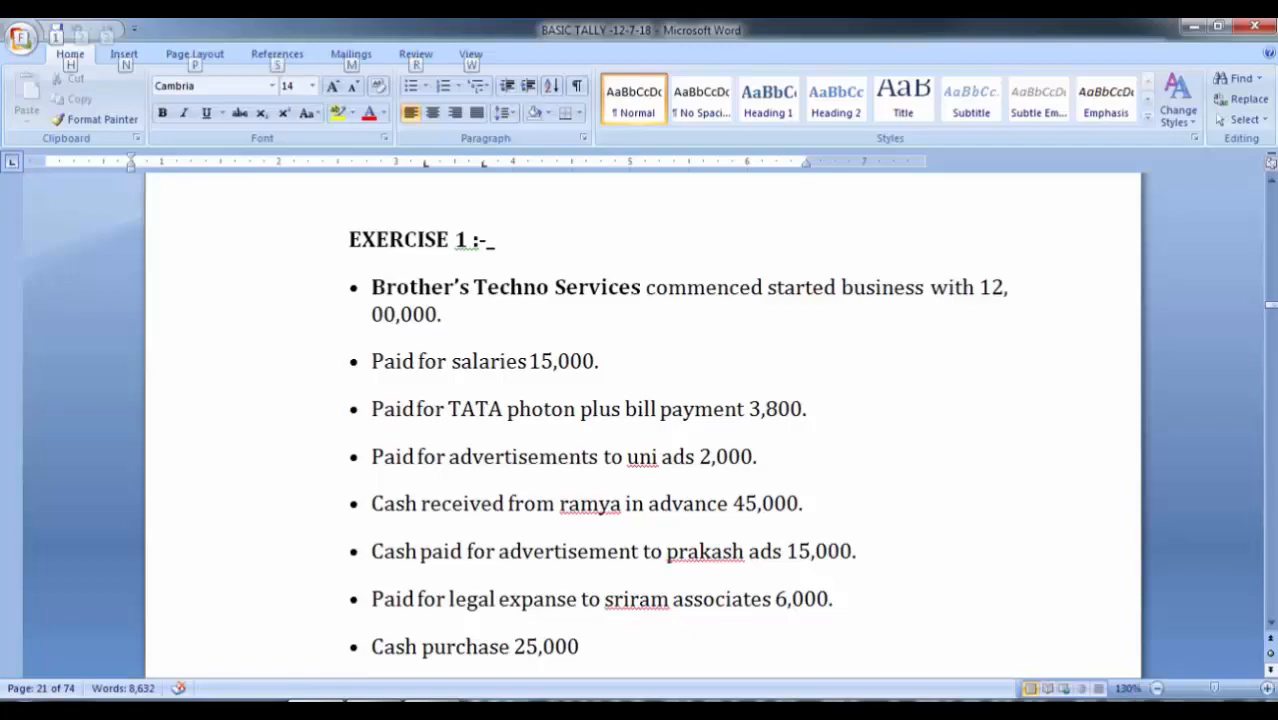
key(alt+Tab)
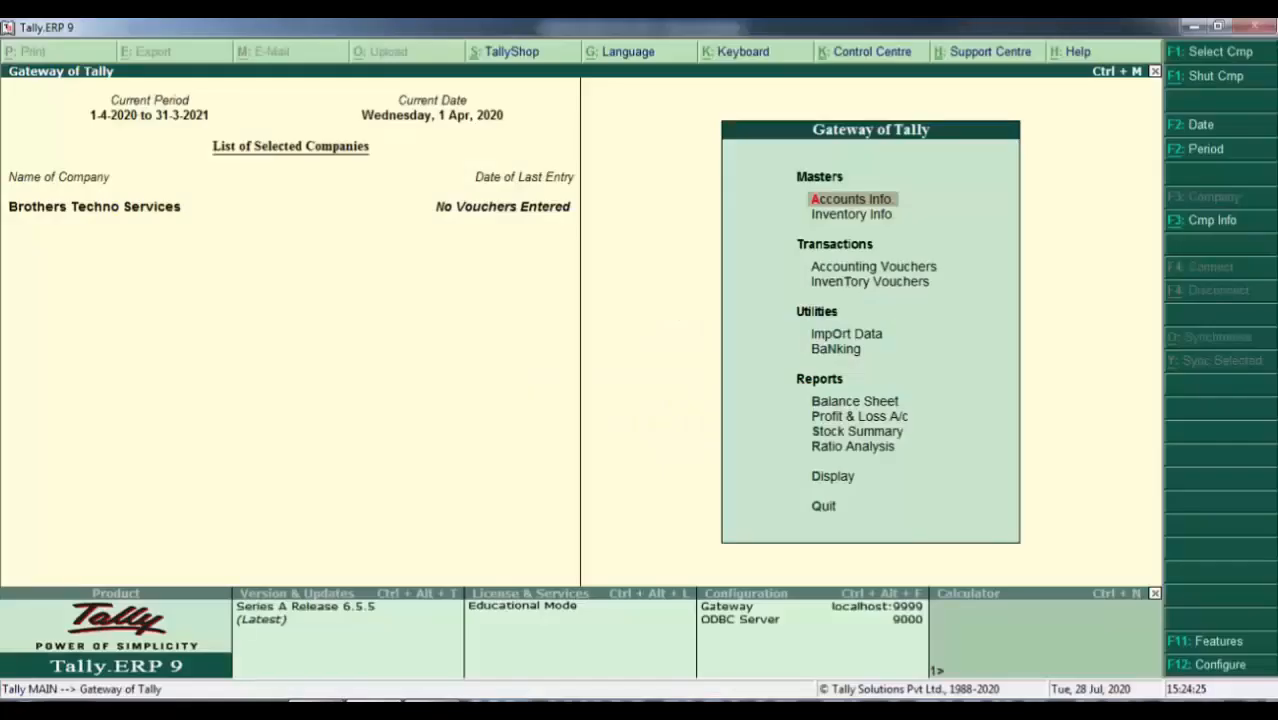
key(Down)
key(Down)
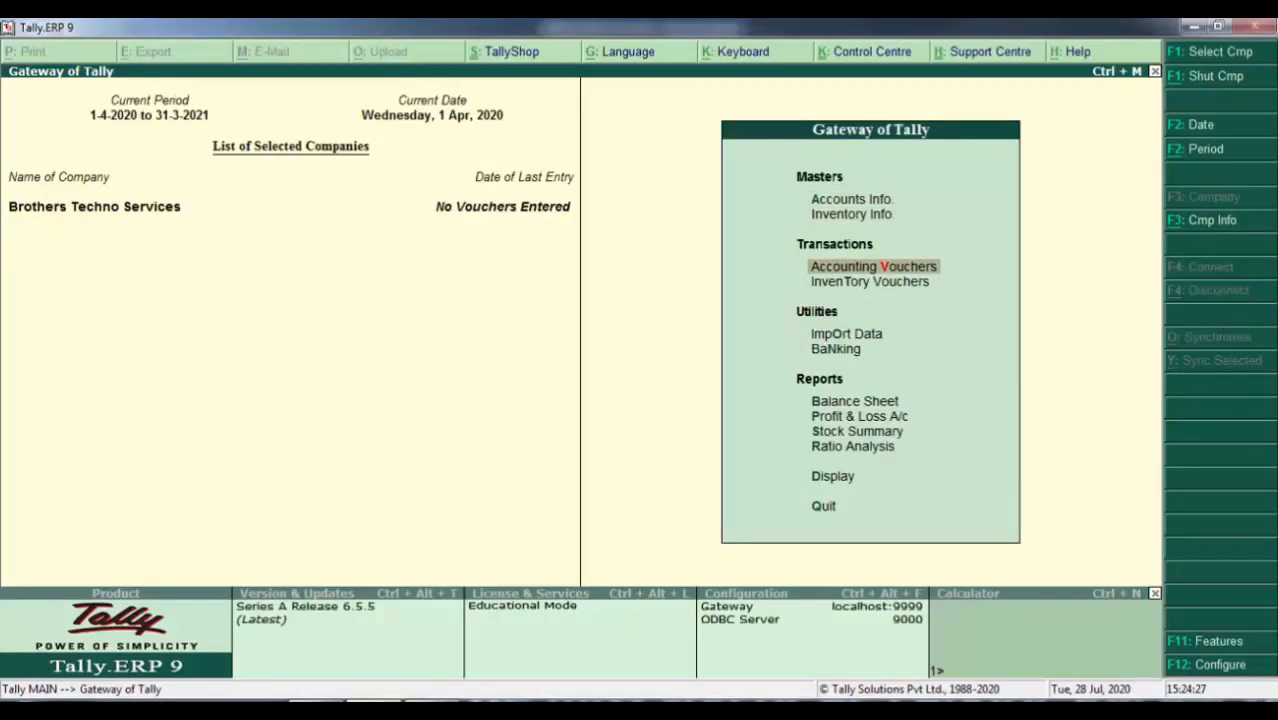
key(Return)
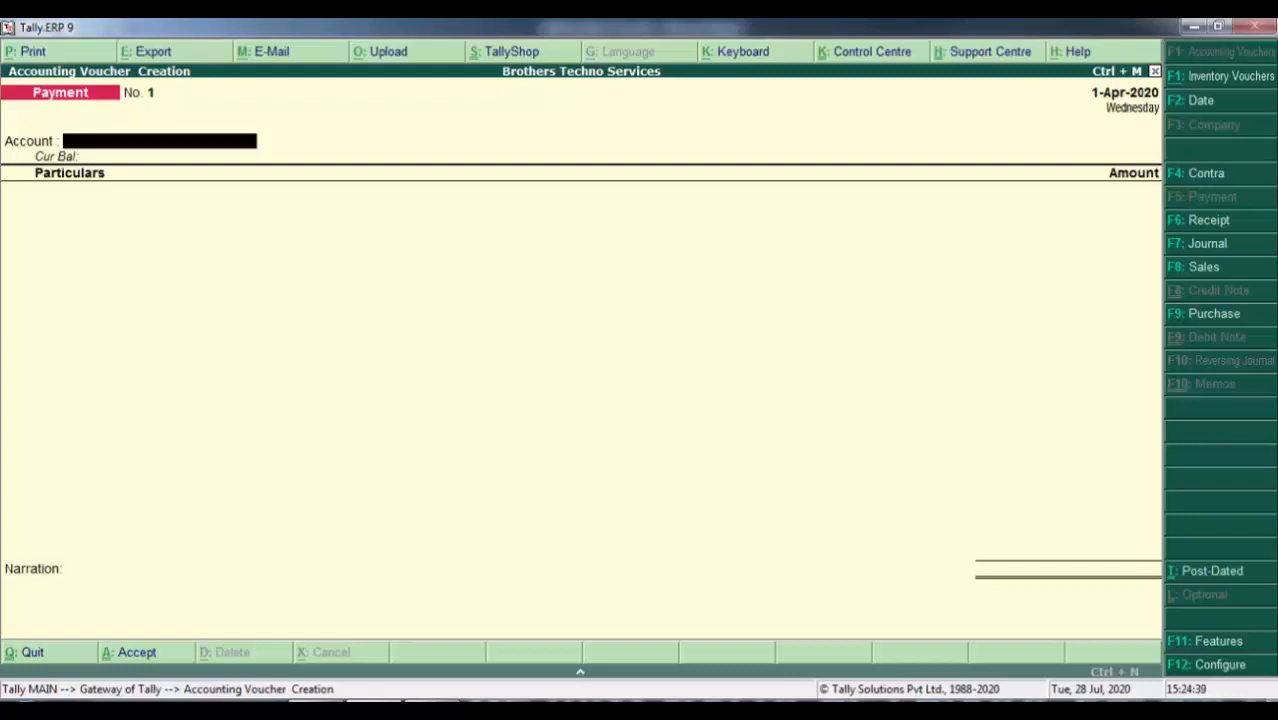
click(1202, 220)
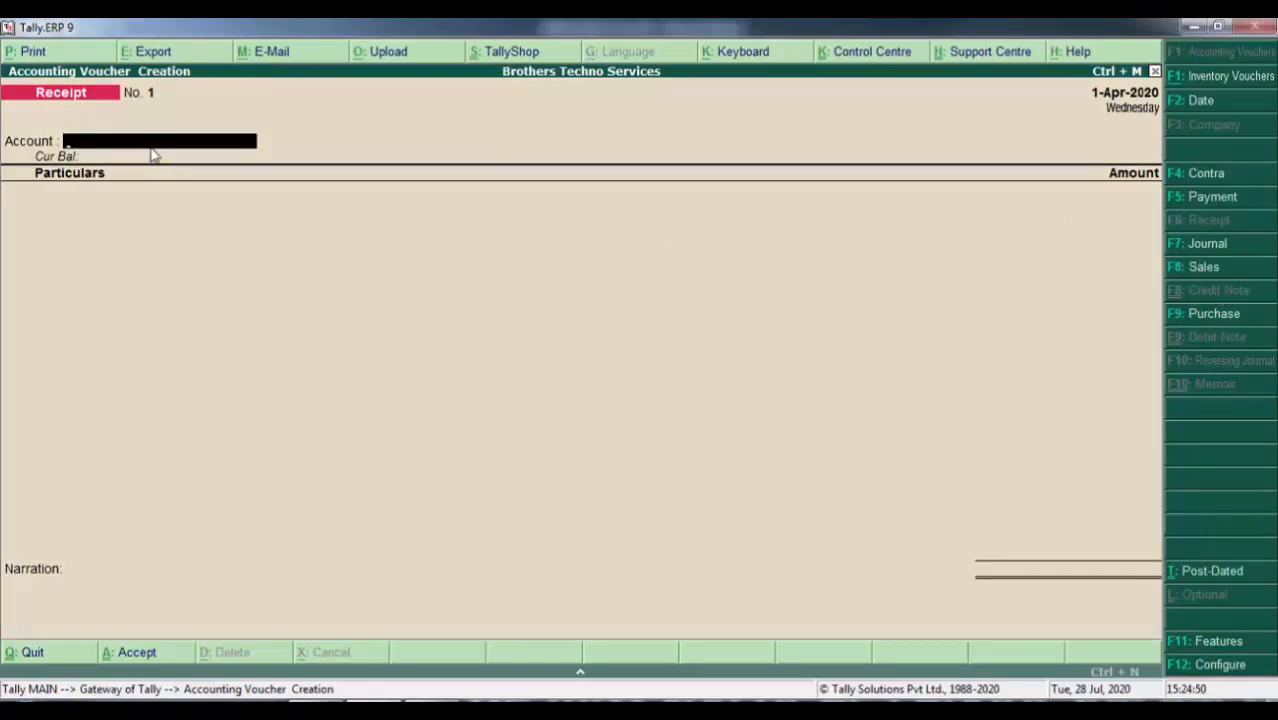
key(space)
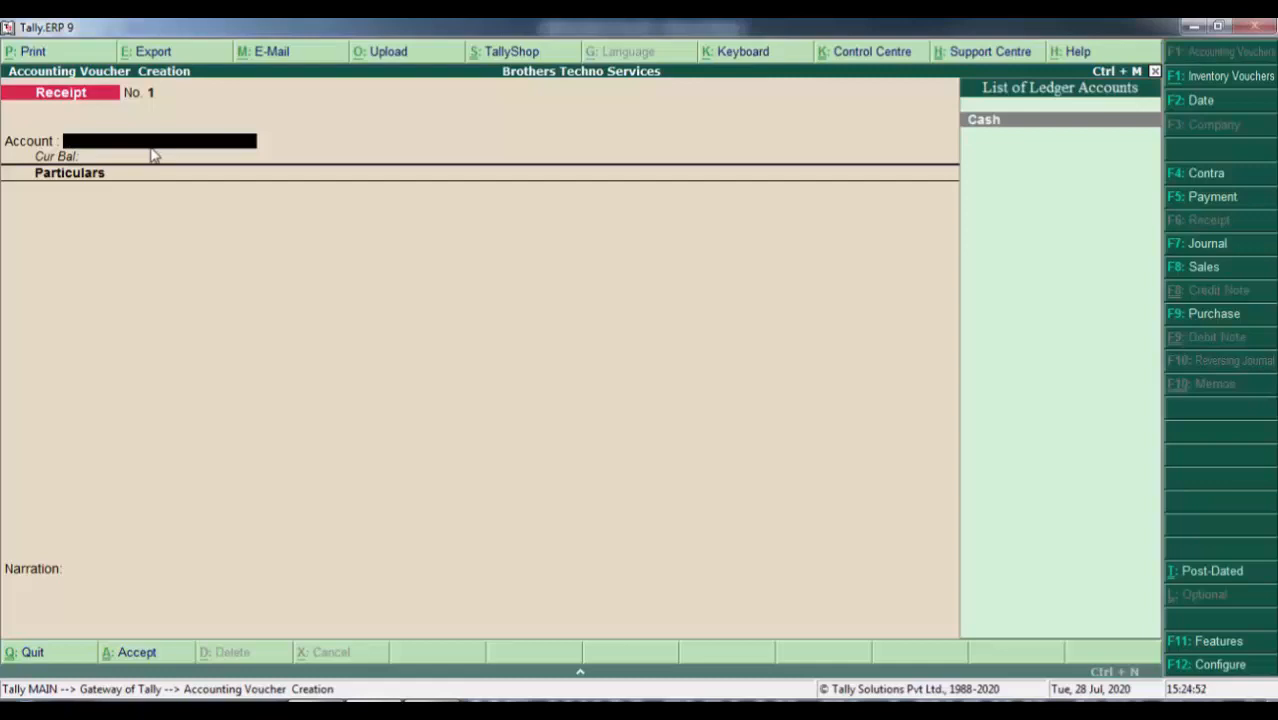
key(Return)
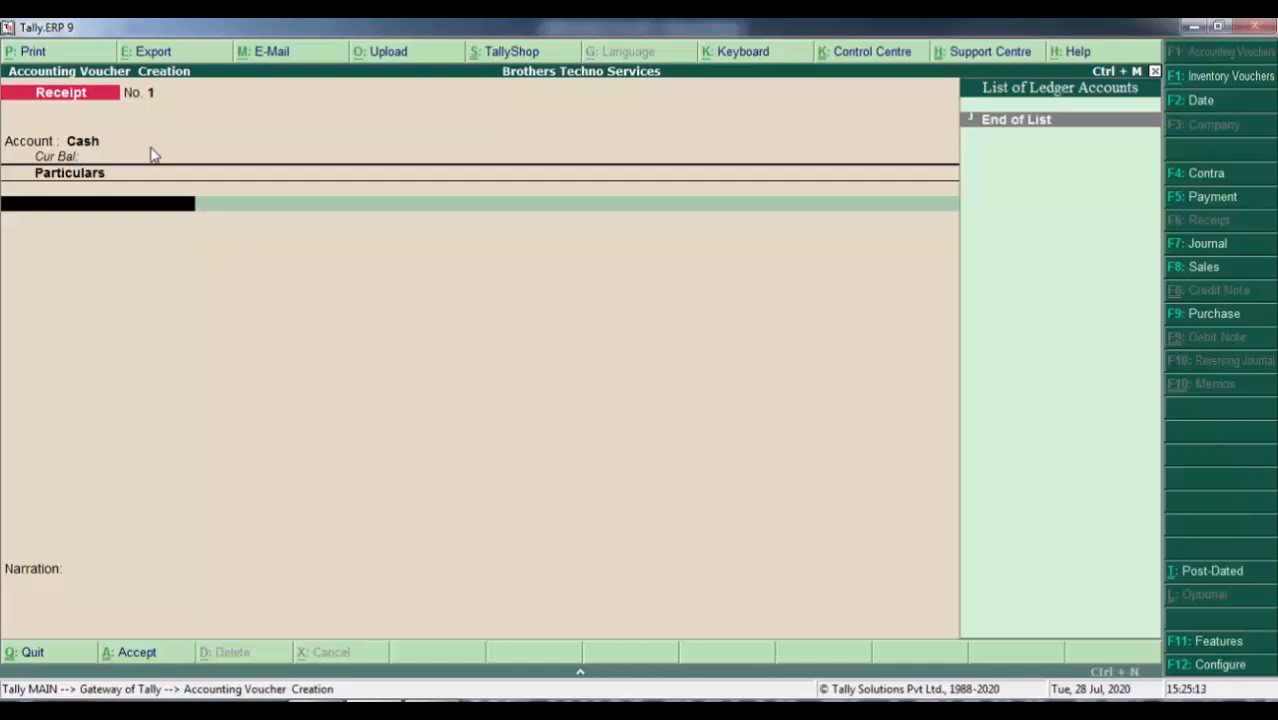
Create a ledger named Capital under the Capital Account group from the receipt's particulars, keeping the remaining defaults
key(alt+c)
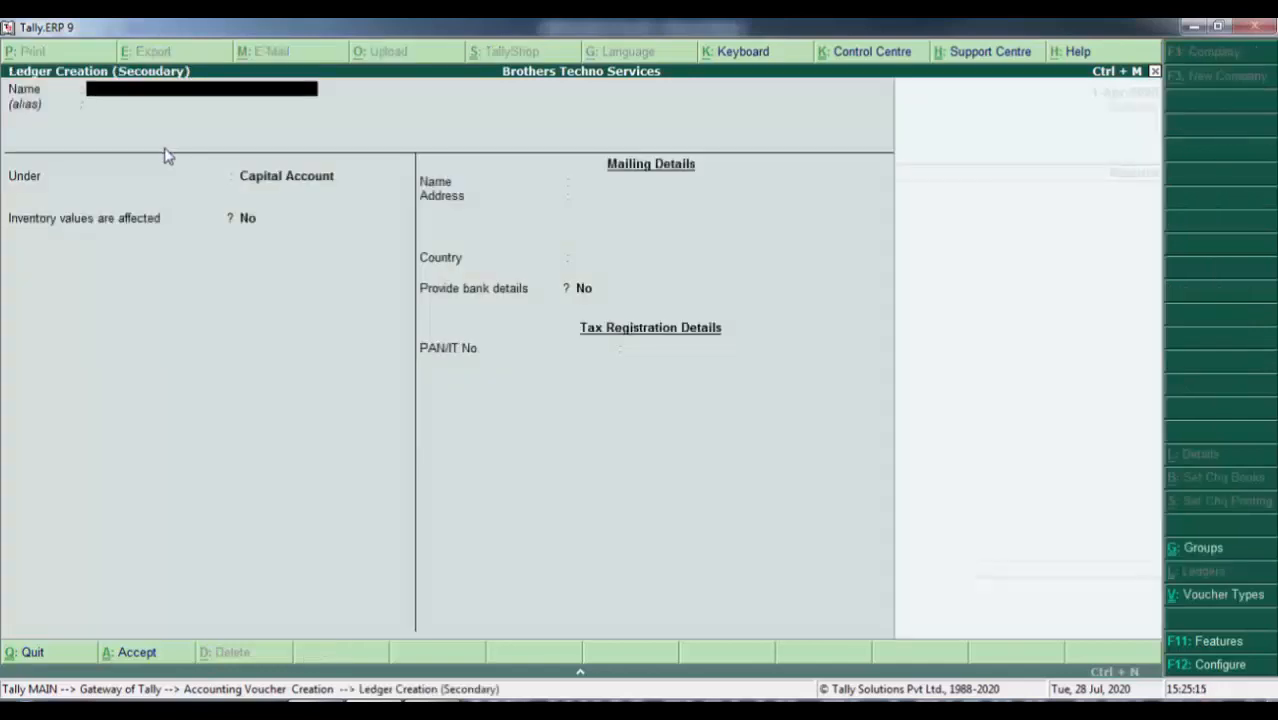
text(Capital)
key(Return)
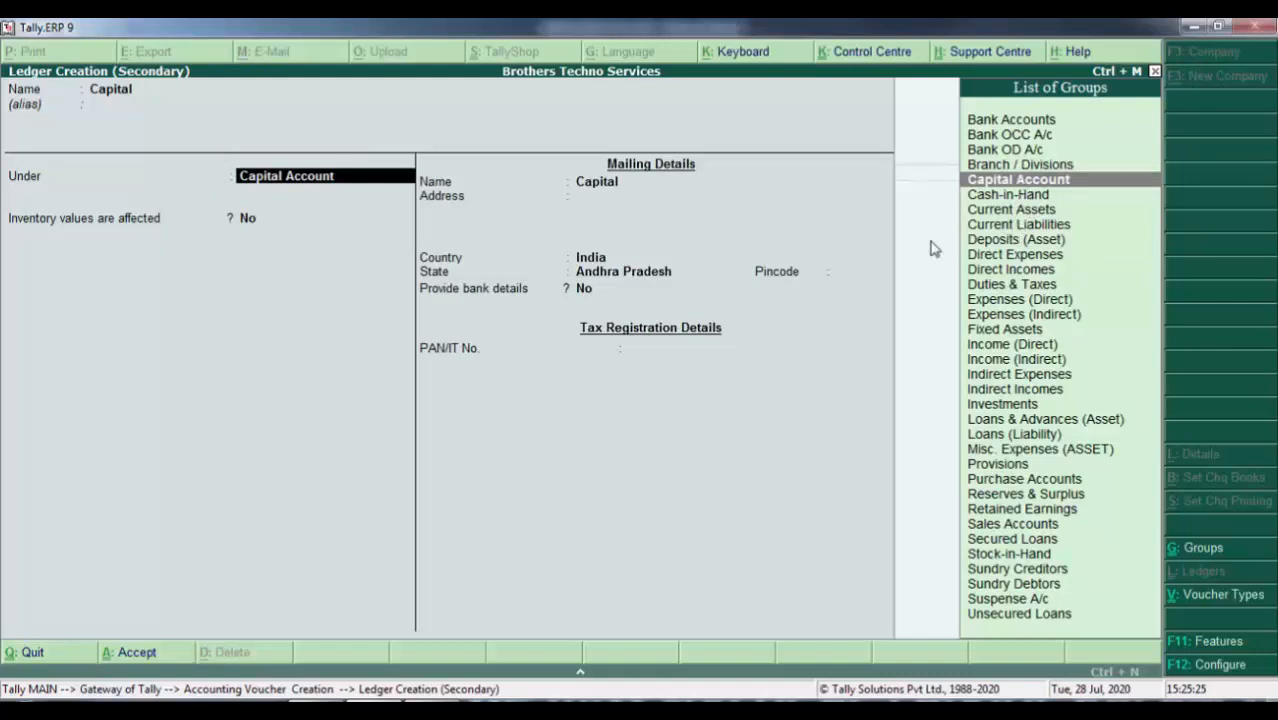
key(Return)
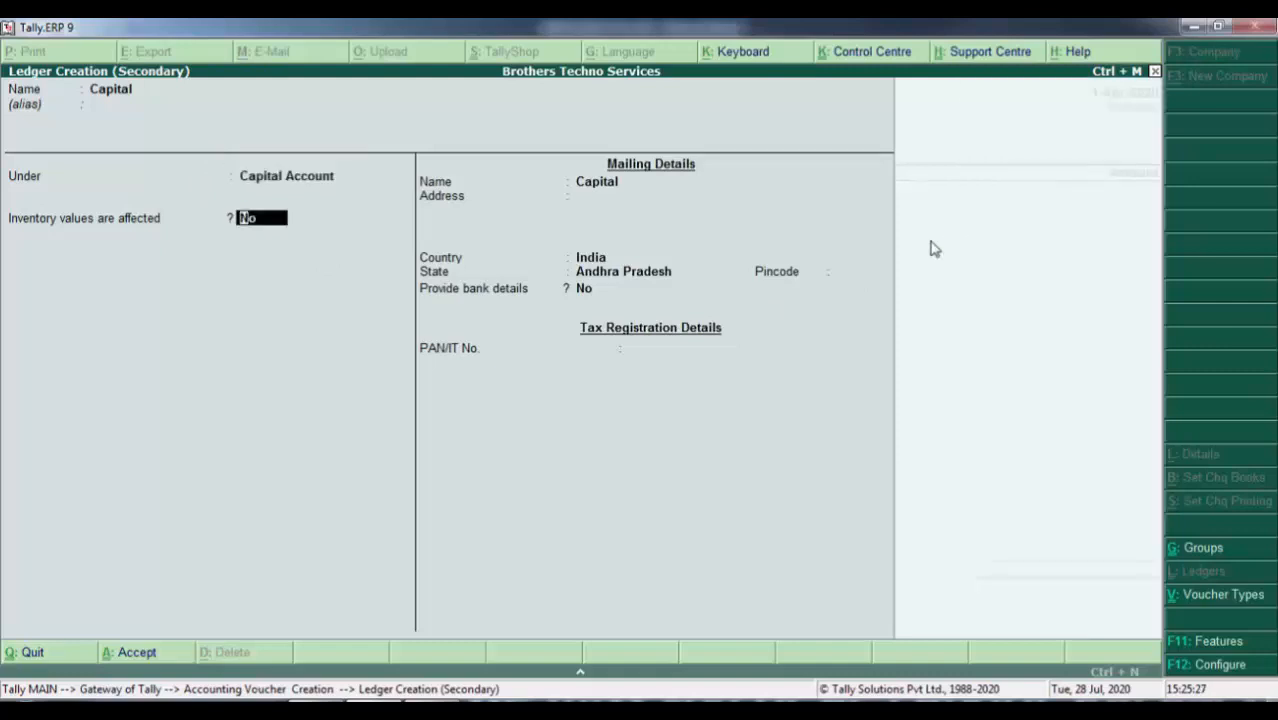
key(Return)
key(Return)
key(Return)
key(Return)
key(Return)
key(Return)
key(Return)
key(Return)
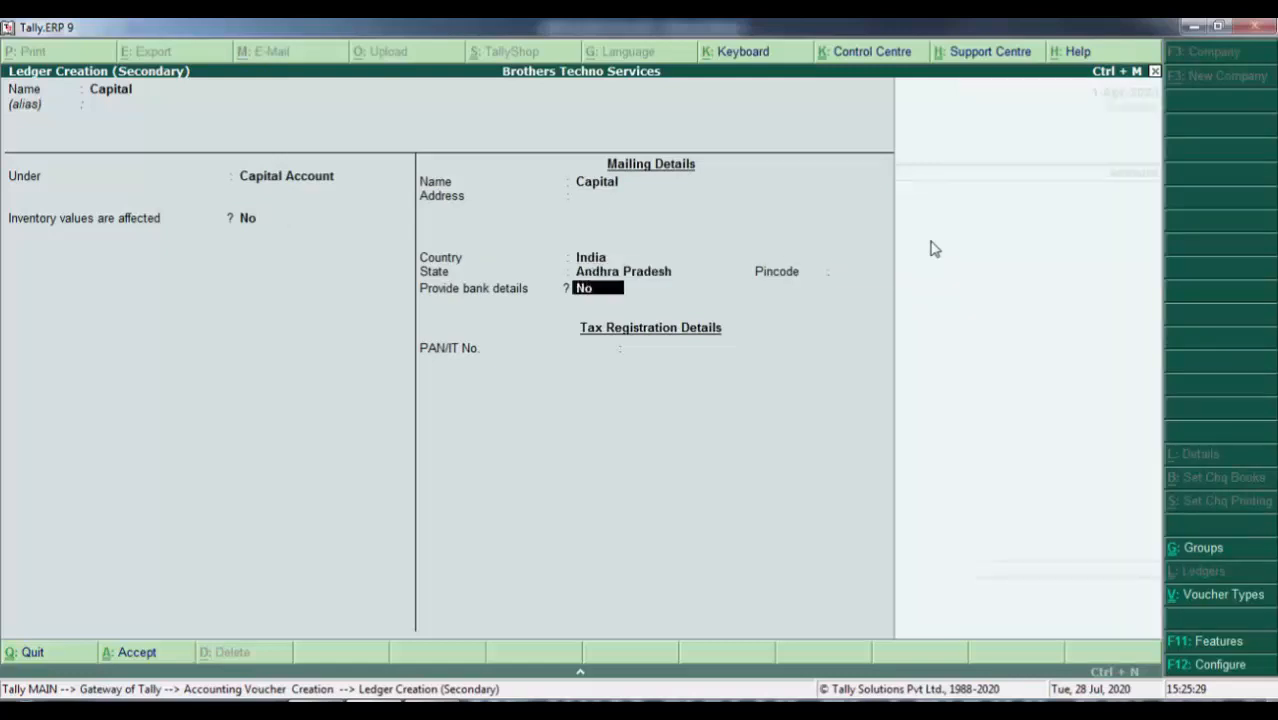
key(Return)
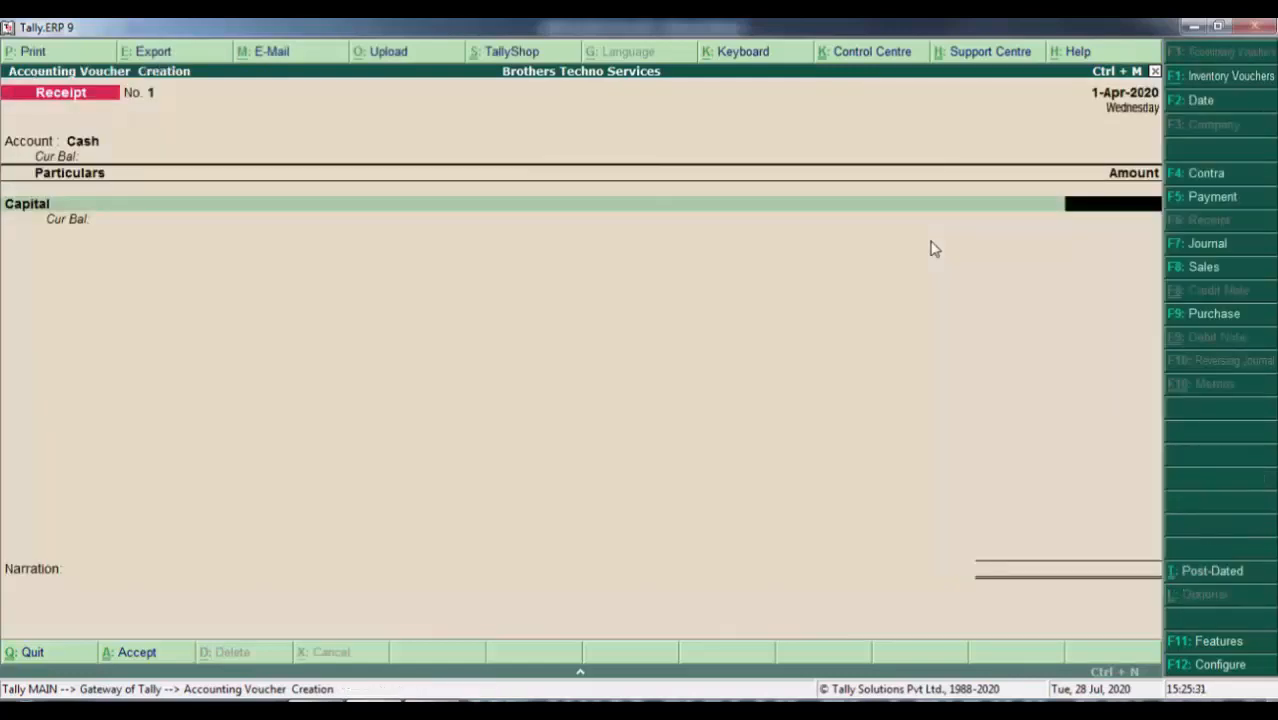
Enter 12,00,000 for Capital with the narration "Being started a buisiness with cash" and save the receipt
text(120000)
key(Return)
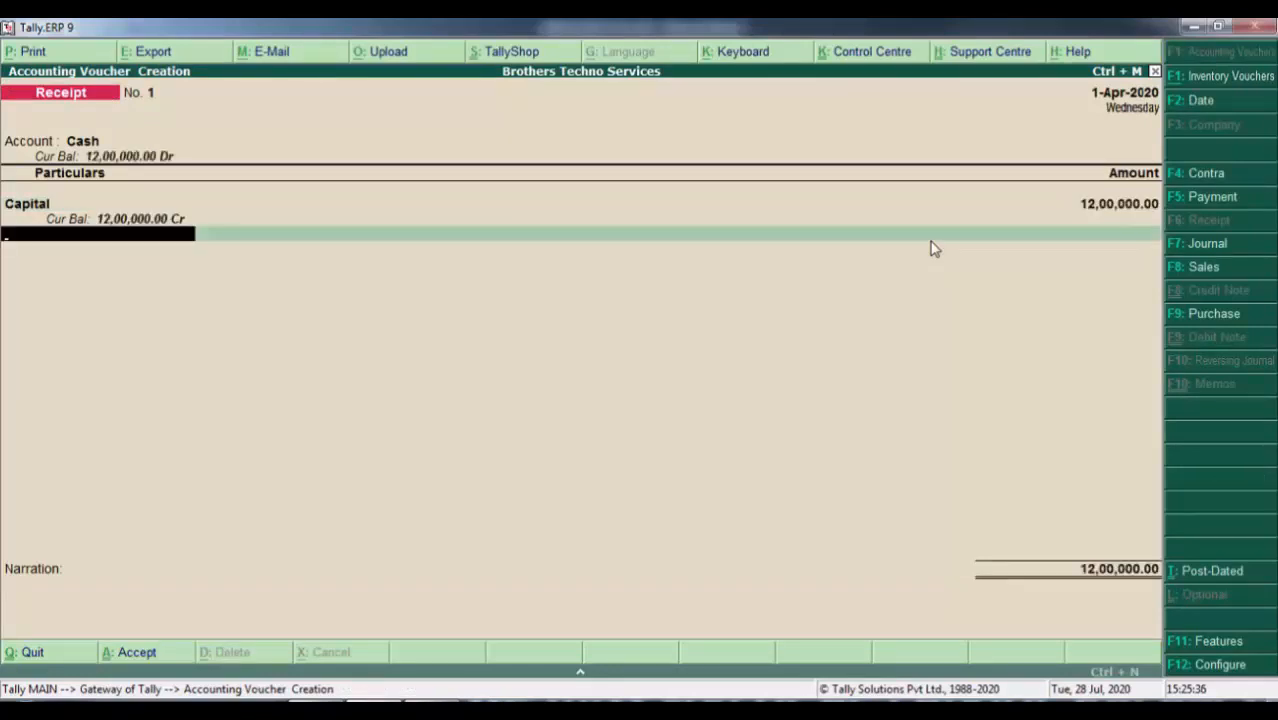
key(Return)
text(Bein)
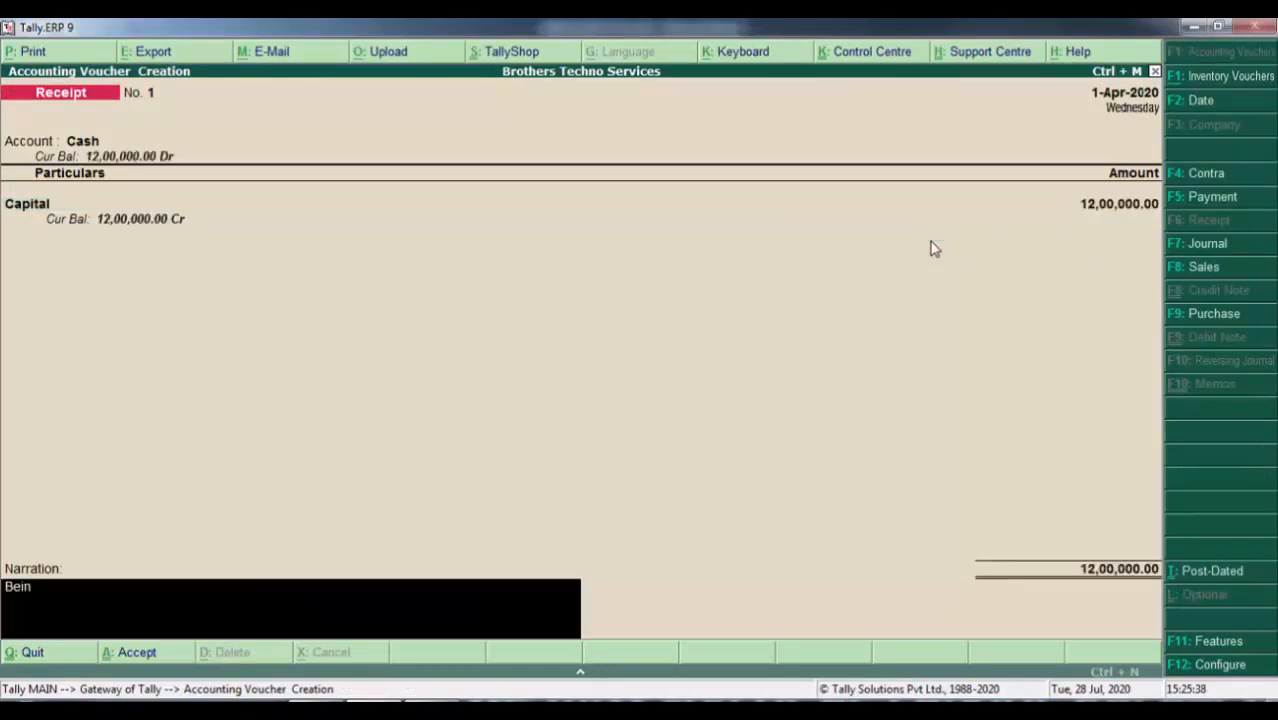
text(g started)
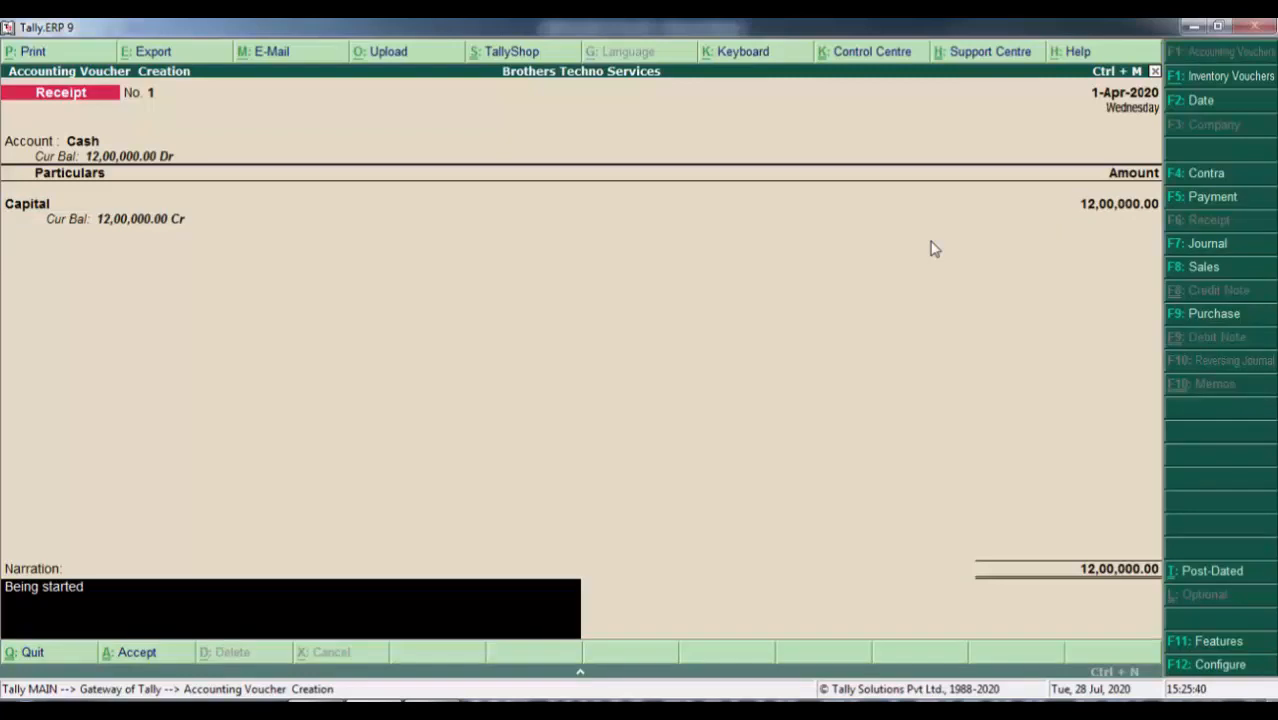
text( a buisiness with cash)
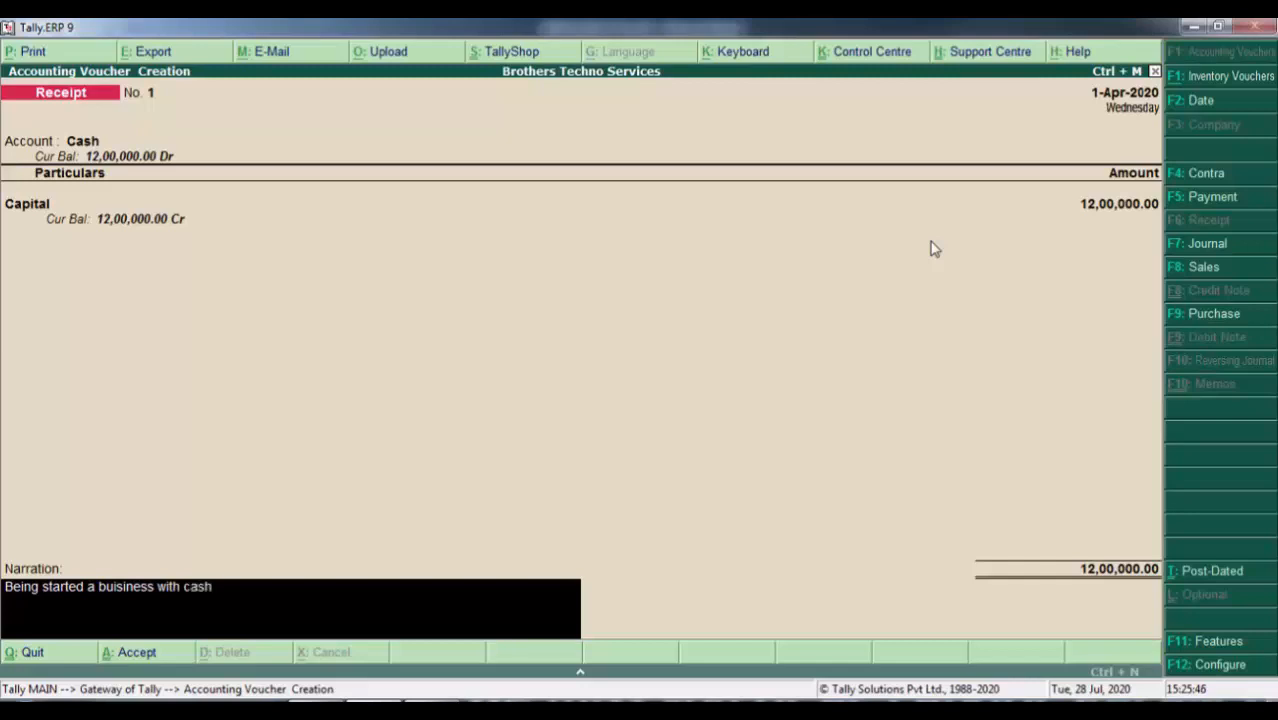
key(Return)
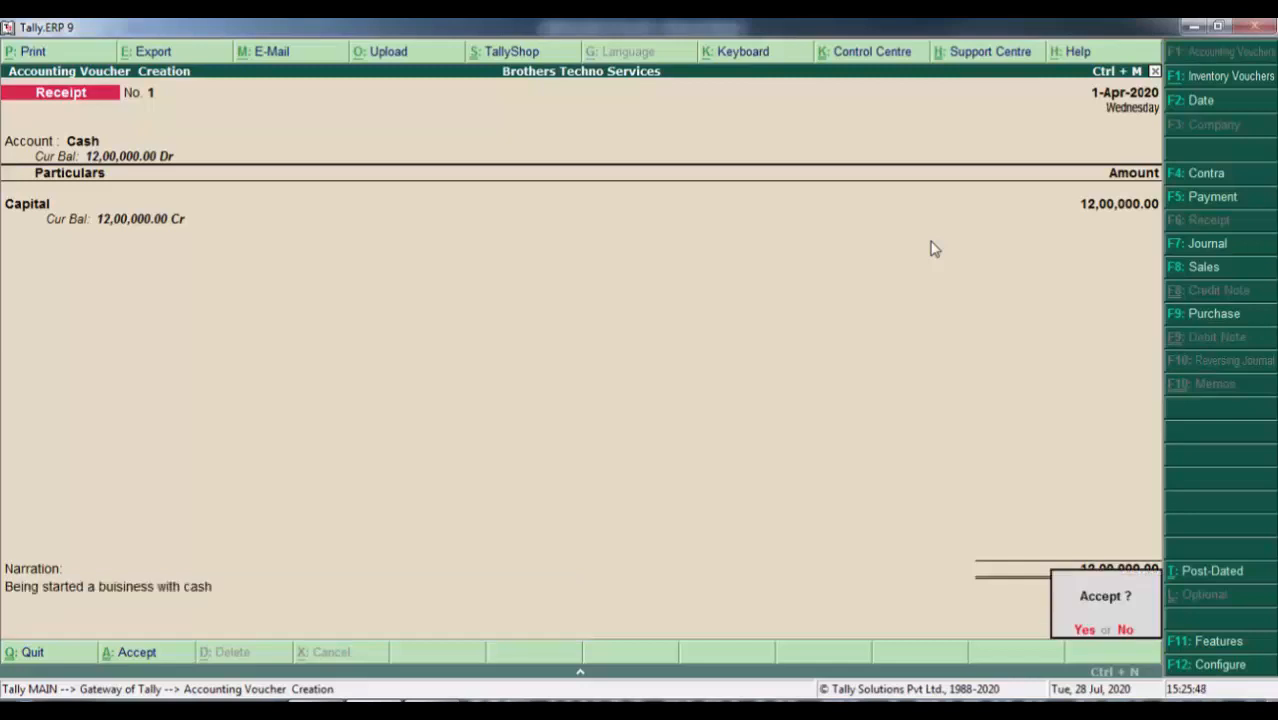
key(y)
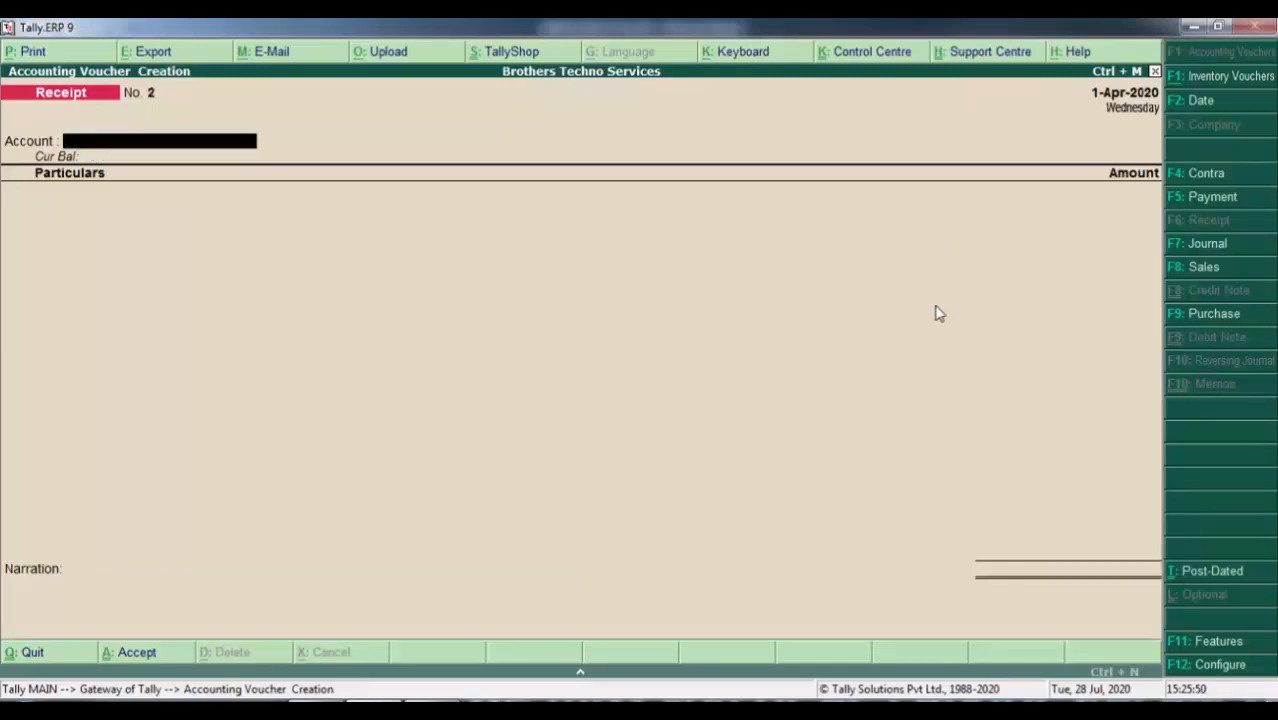
Check the salaries transaction in the Word exercise and start a payment voucher in Tally.ERP 9 with Cash as the account
key(alt+Tab)
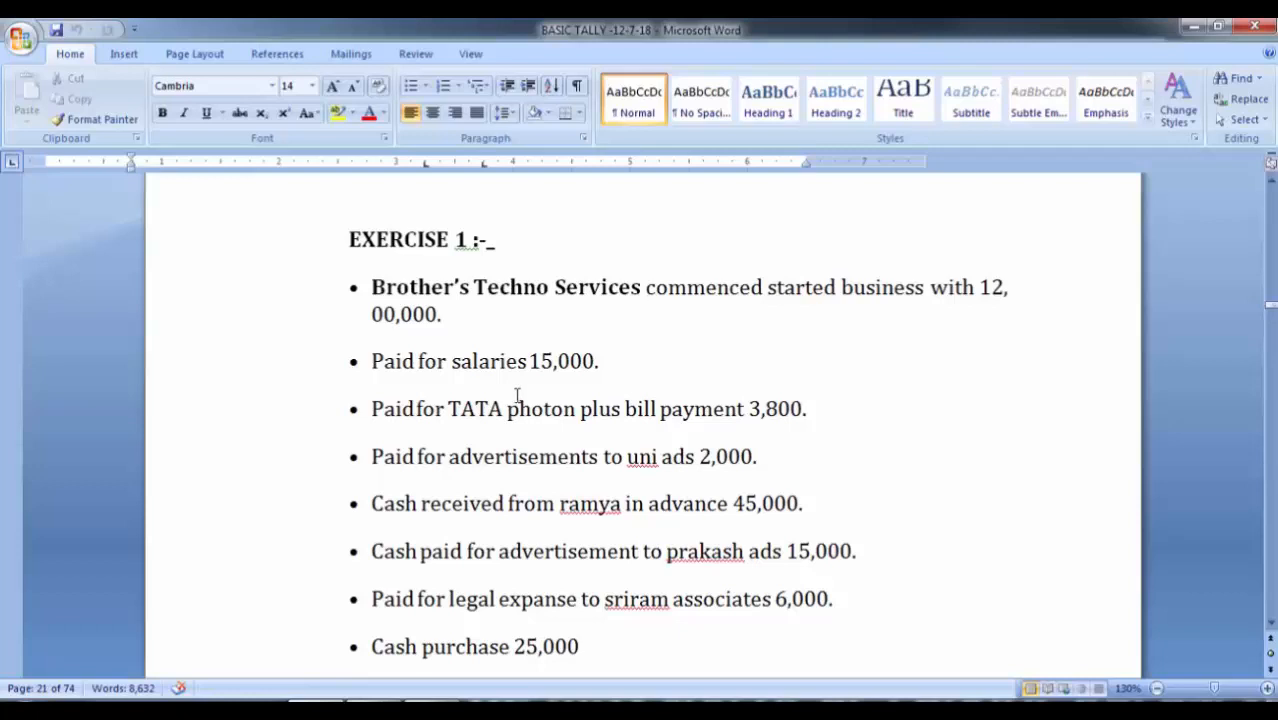
key(alt+Tab)
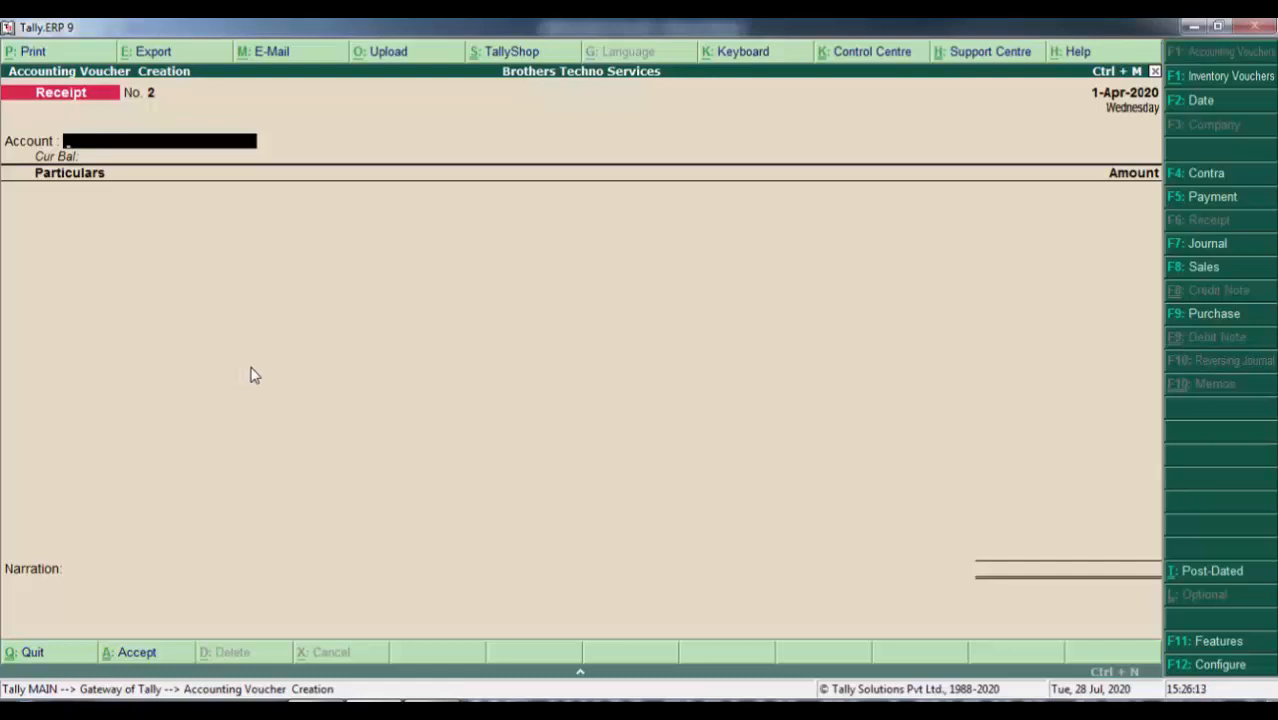
click(1212, 197)
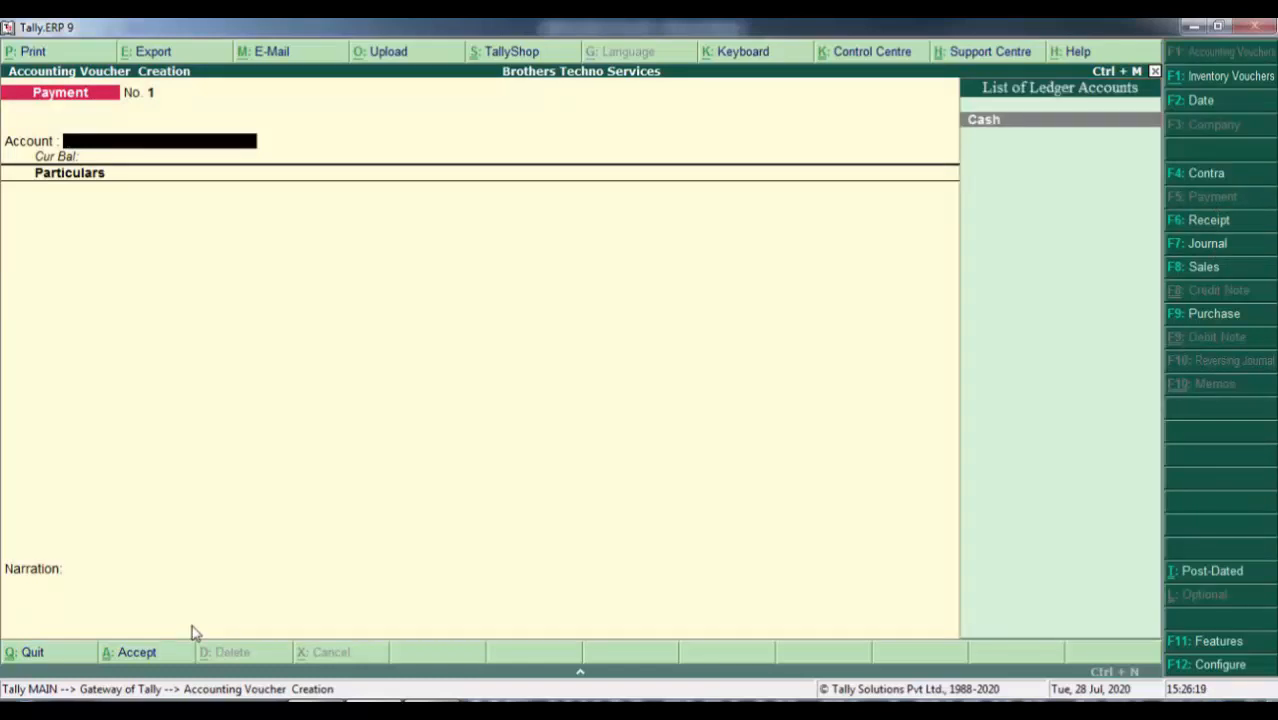
key(Return)
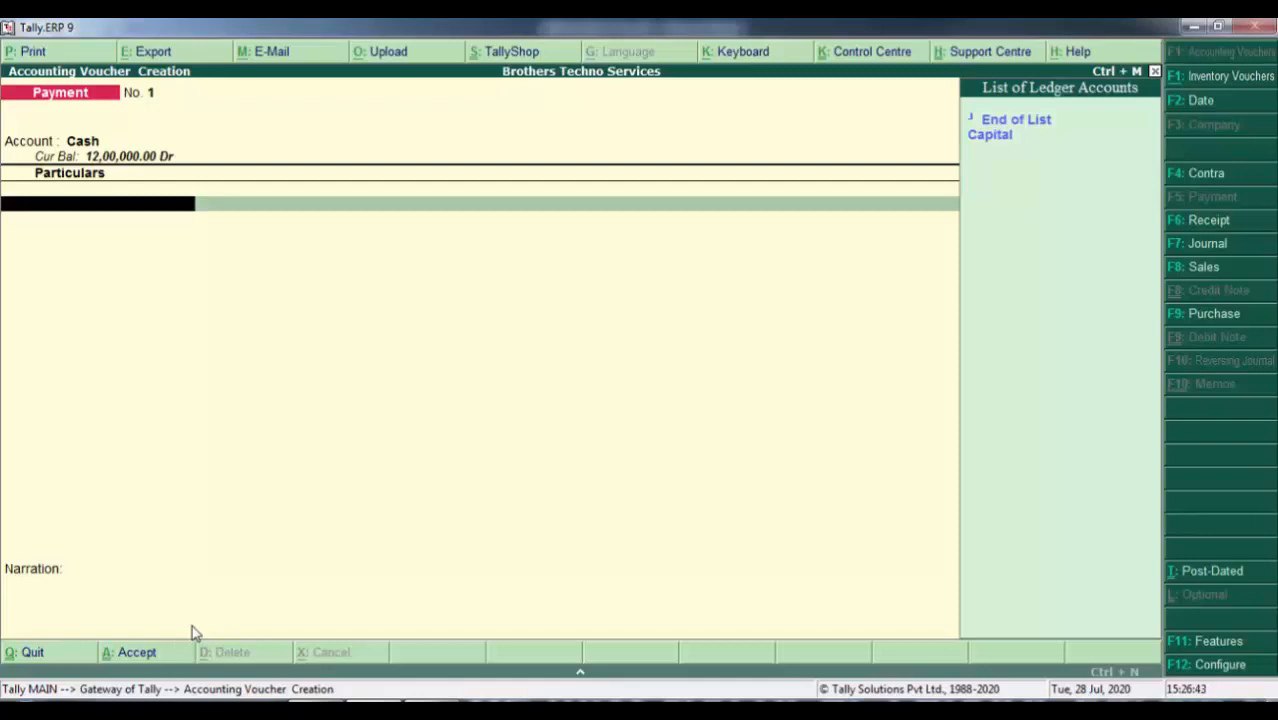
Create a ledger named Salarys under the Indirect Expenses group from the payment's particulars, keeping the remaining defaults
key(alt+c)
text(Sa)
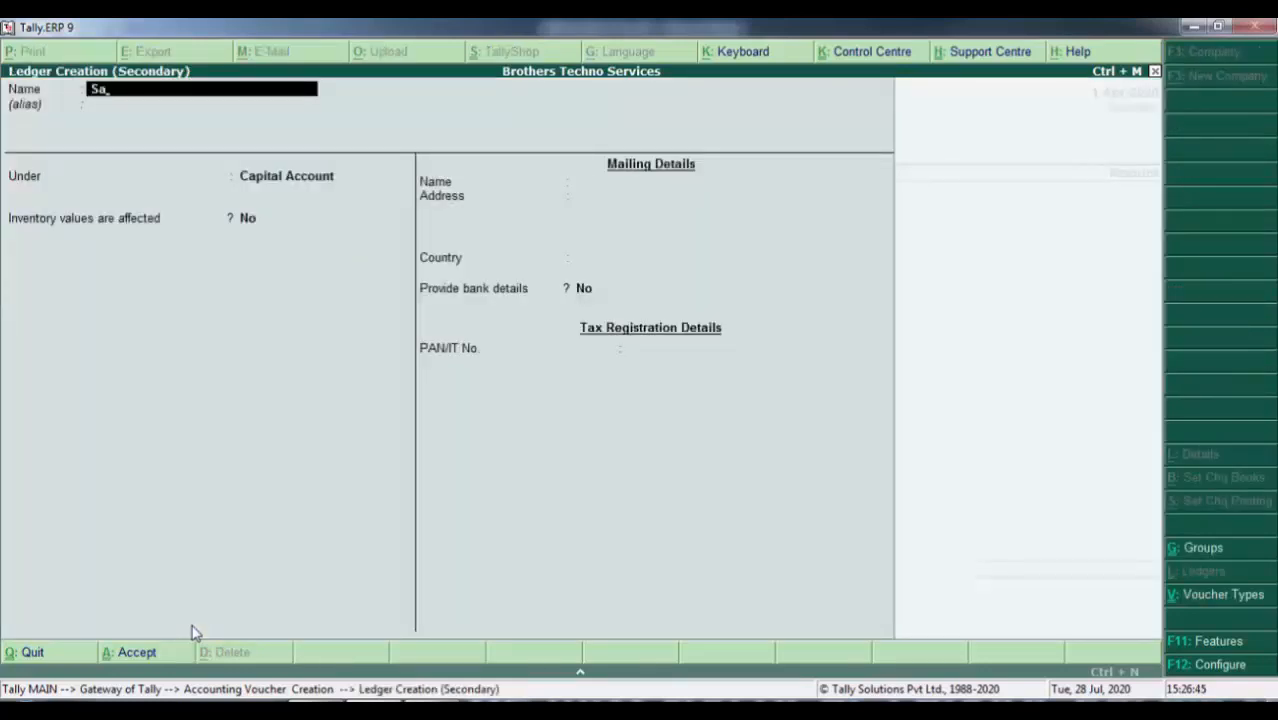
text(larys)
key(Return)
key(Return)
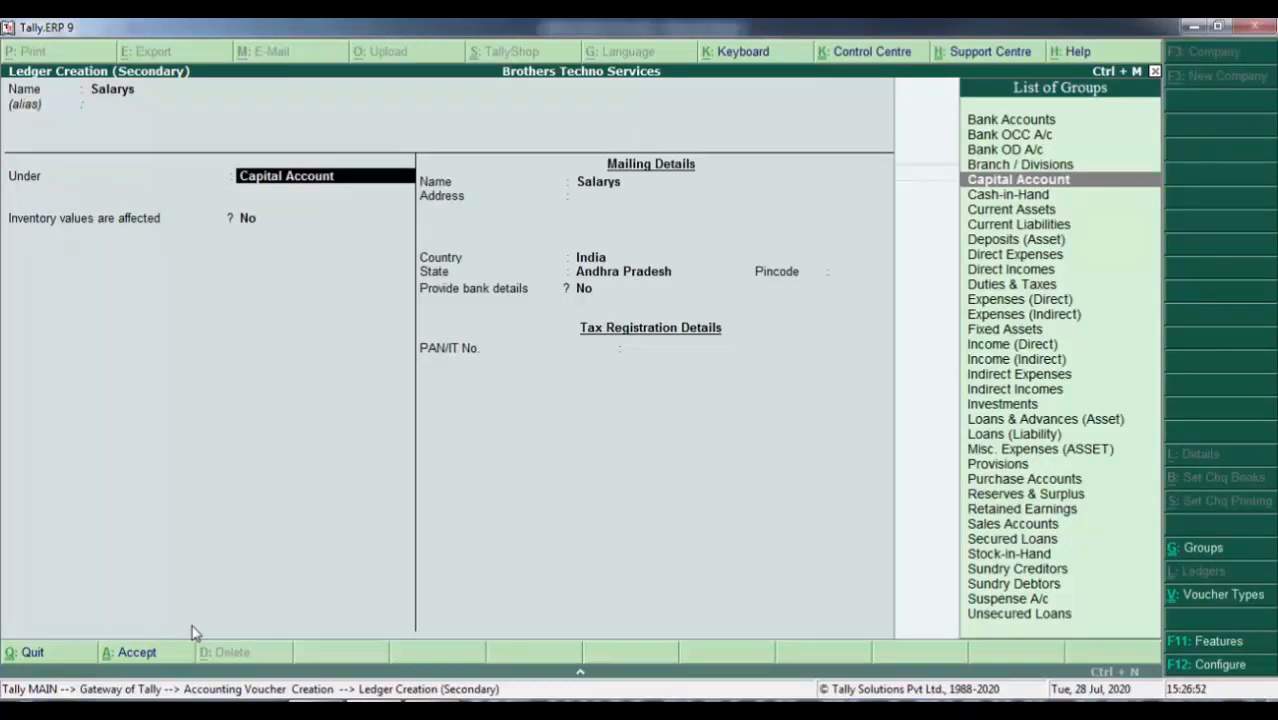
key(Down)
key(Down)
key(Down)
key(Down)
key(Down)
key(Down)
key(Down)
key(Down)
key(Down)
key(Down)
key(Down)
key(Down)
key(Down)
key(Down)
key(Down)
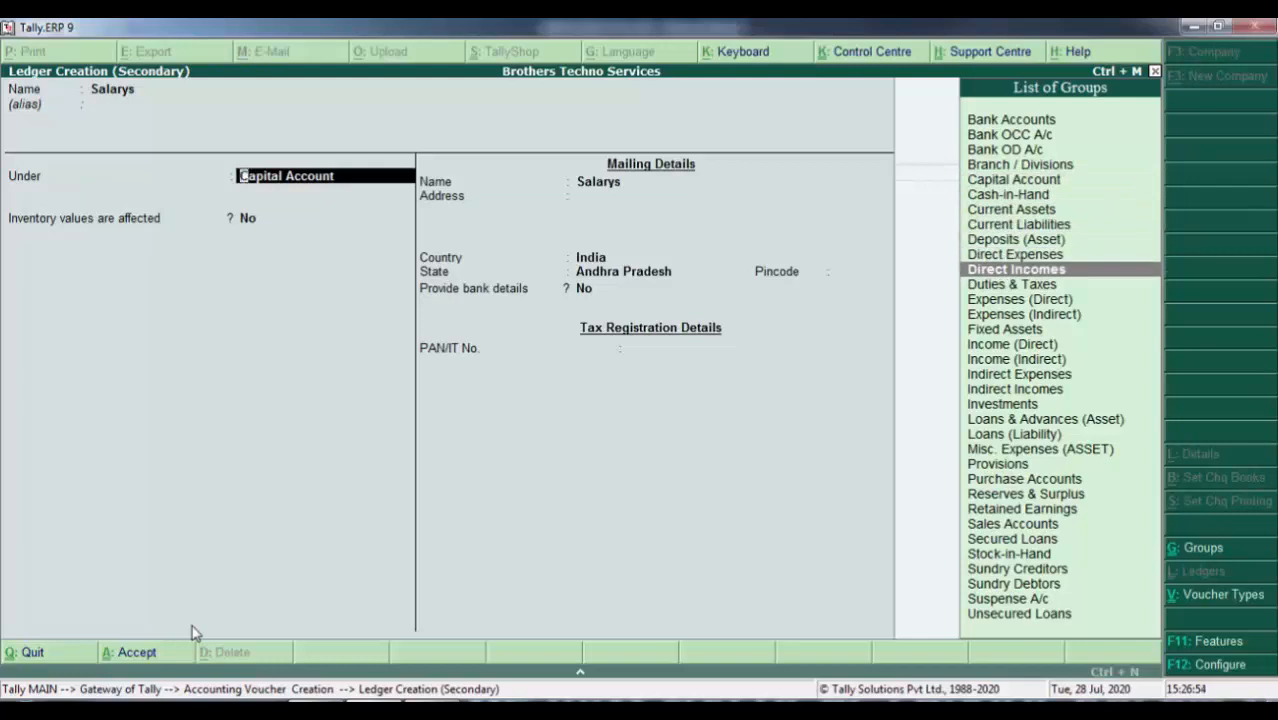
key(Up)
key(Up)
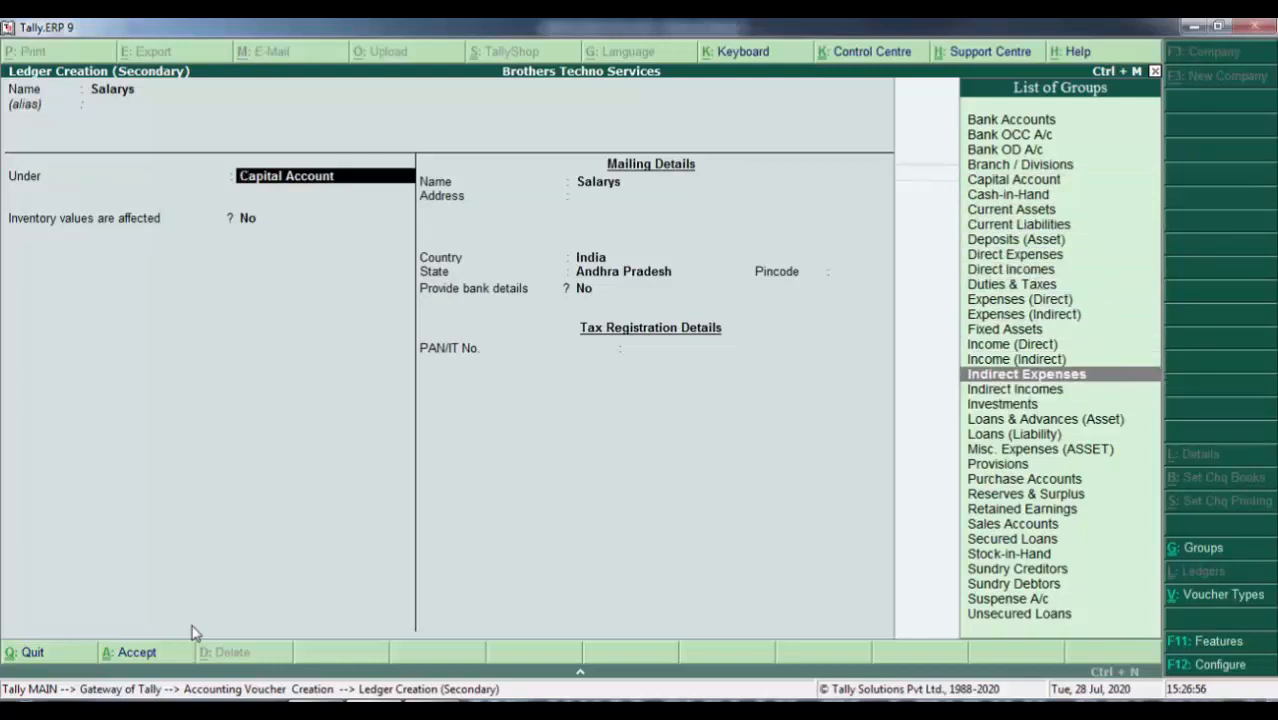
key(Return)
key(Return)
key(Return)
key(Return)
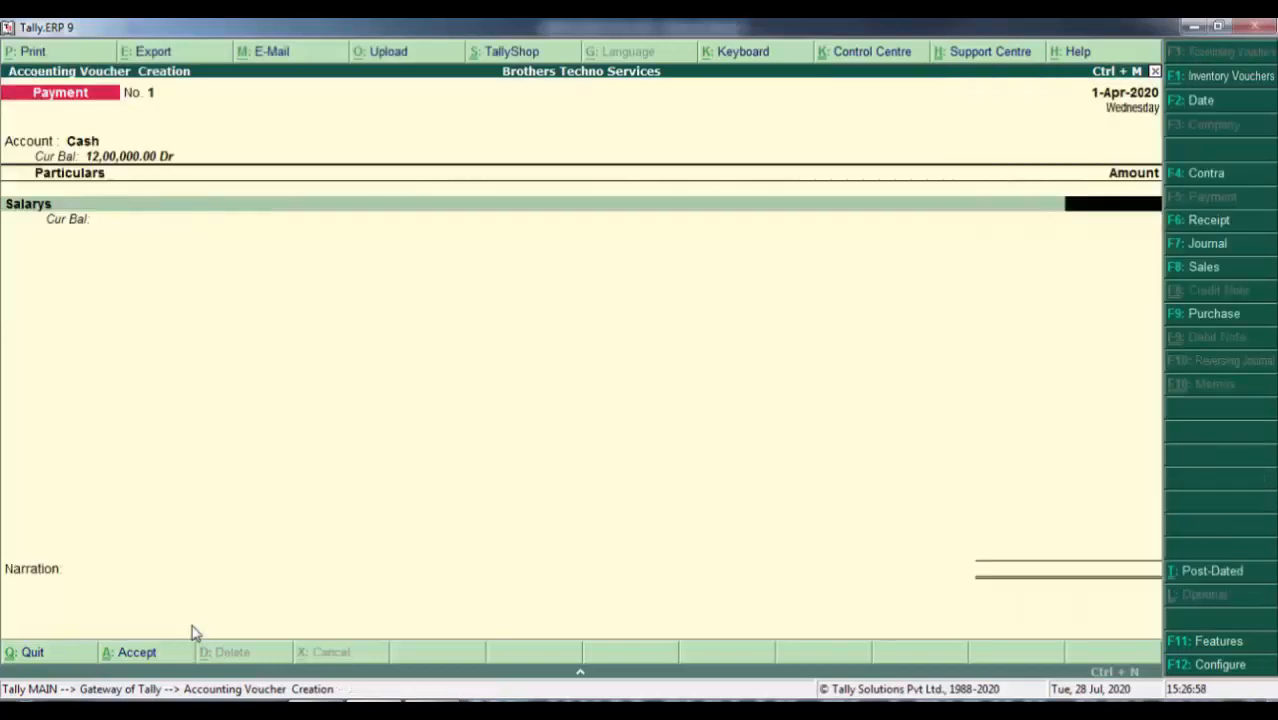
Enter 15,000 for Salarys as given in the Word exercise, add the narration "being cash paid" and save the payment
key(alt+Tab)
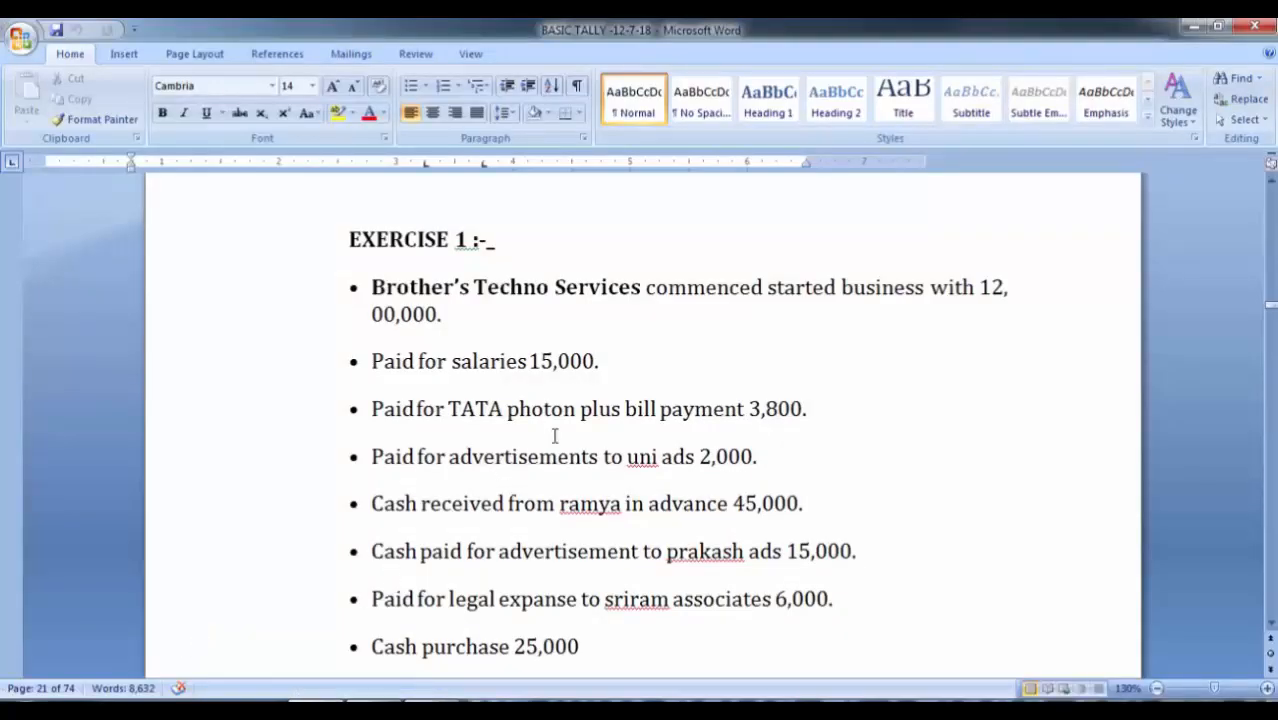
key(alt+Tab)
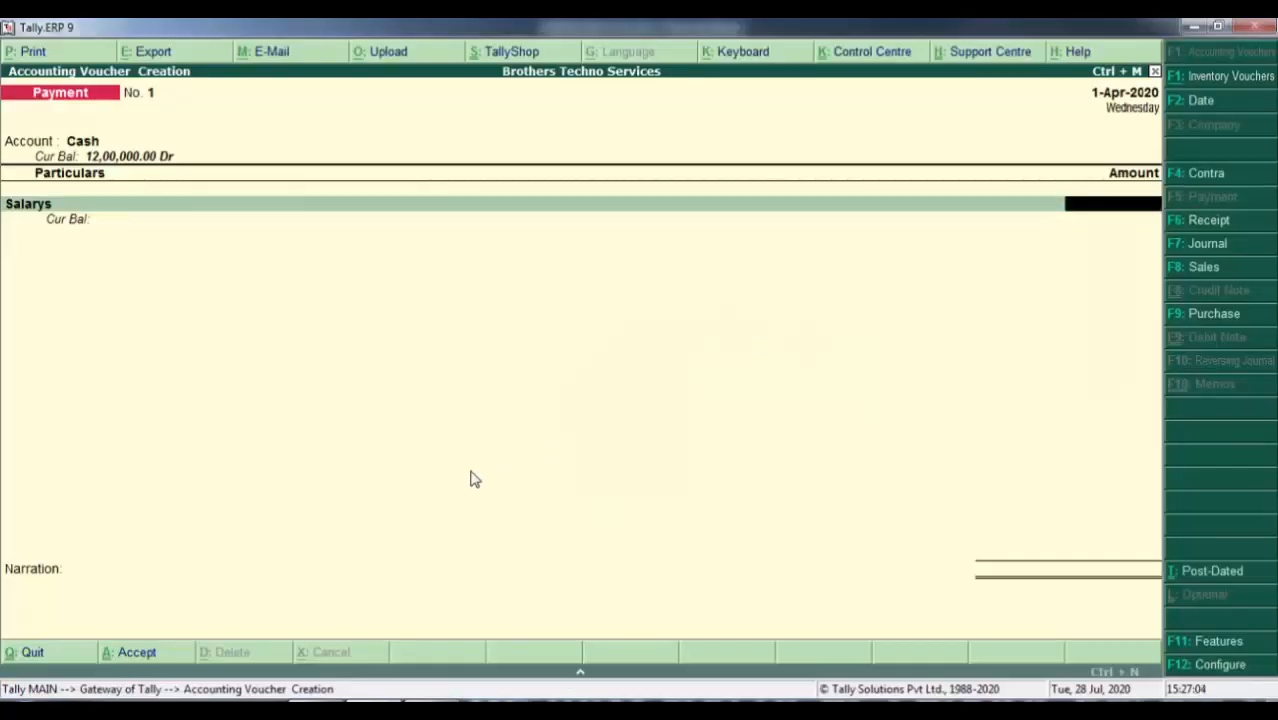
text(15000)
key(Return)
key(Return)
text(being cash)
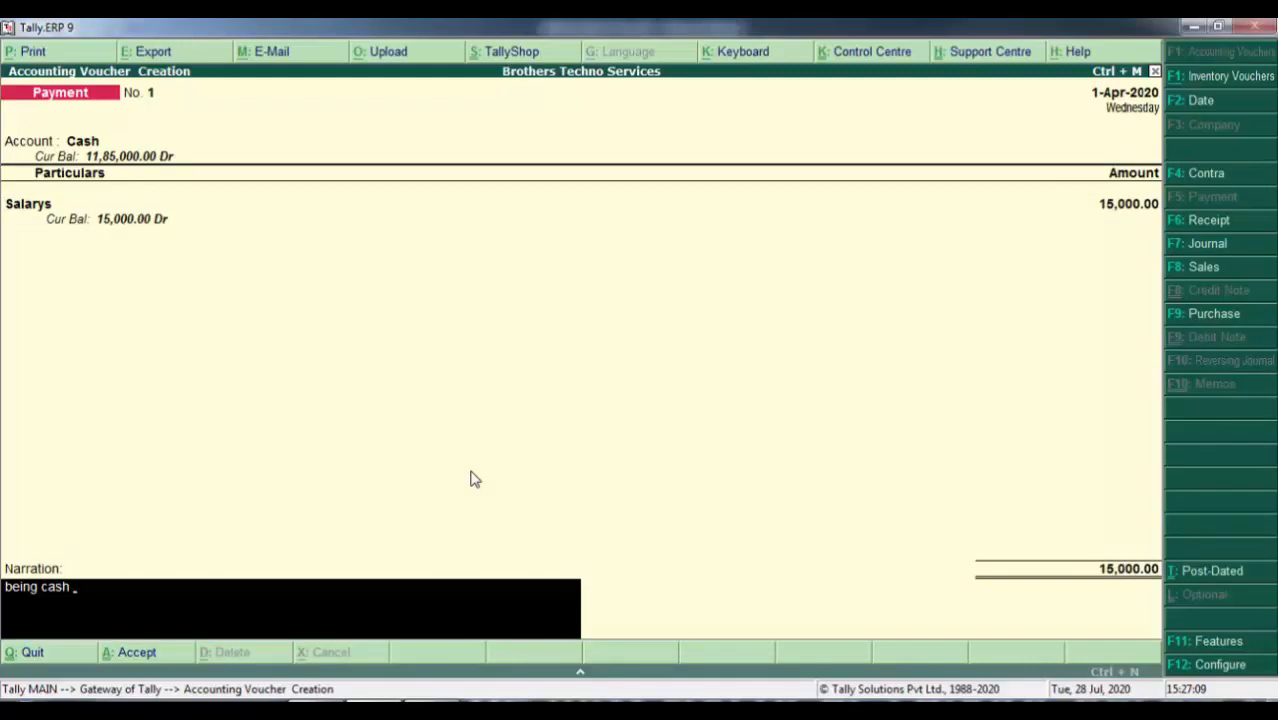
text( paid)
key(Return)
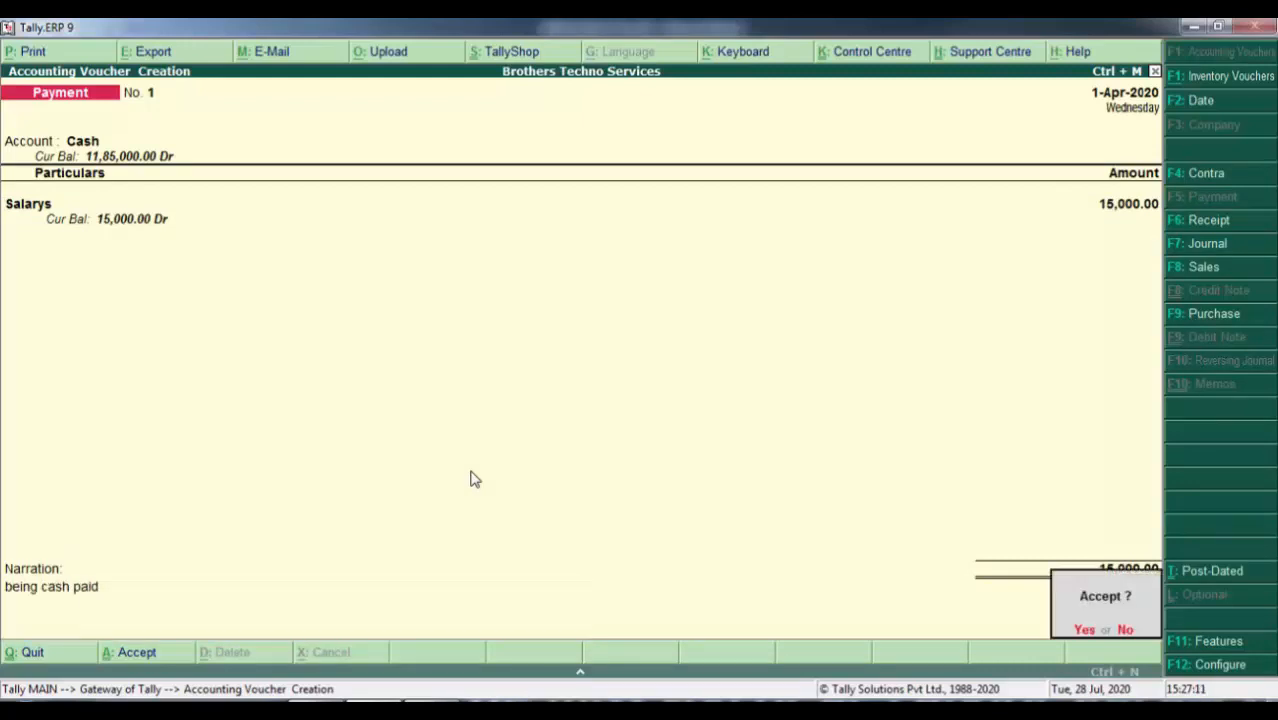
key(Return)
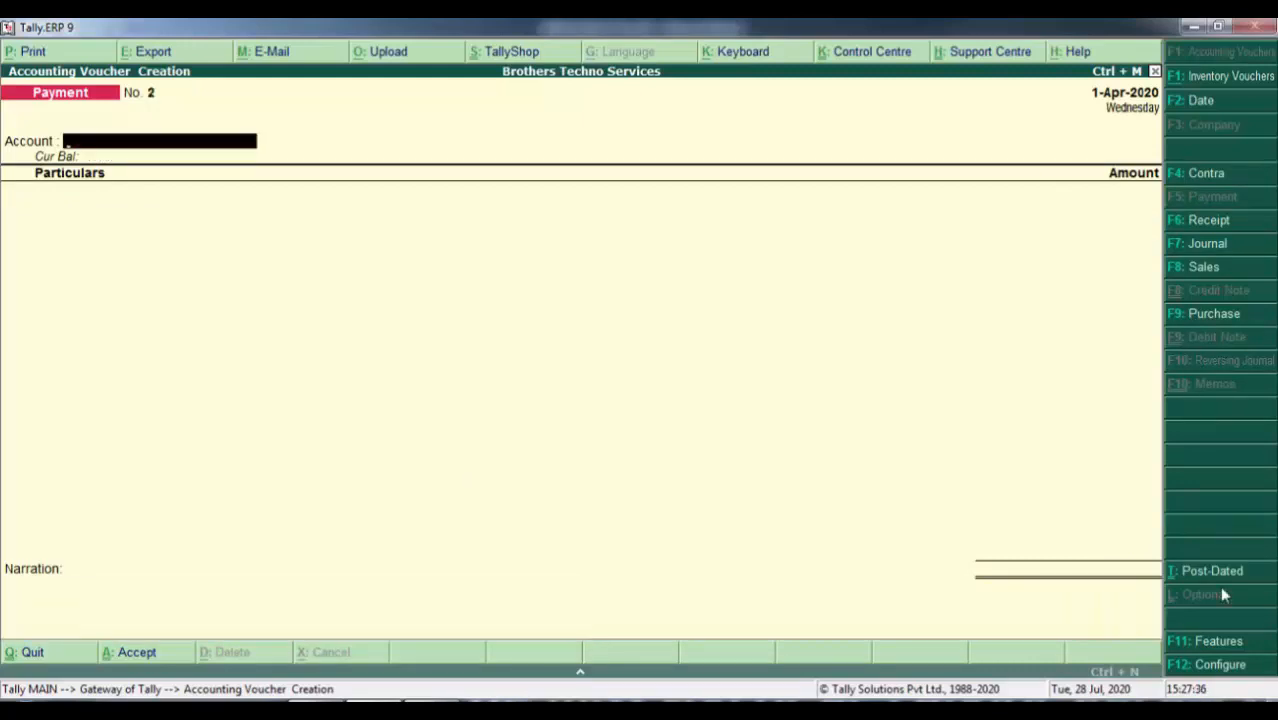
Check the TATA photon plus bill transaction in the Word exercise and set Cash as the account of the next Tally.ERP 9 payment
key(alt+Tab)
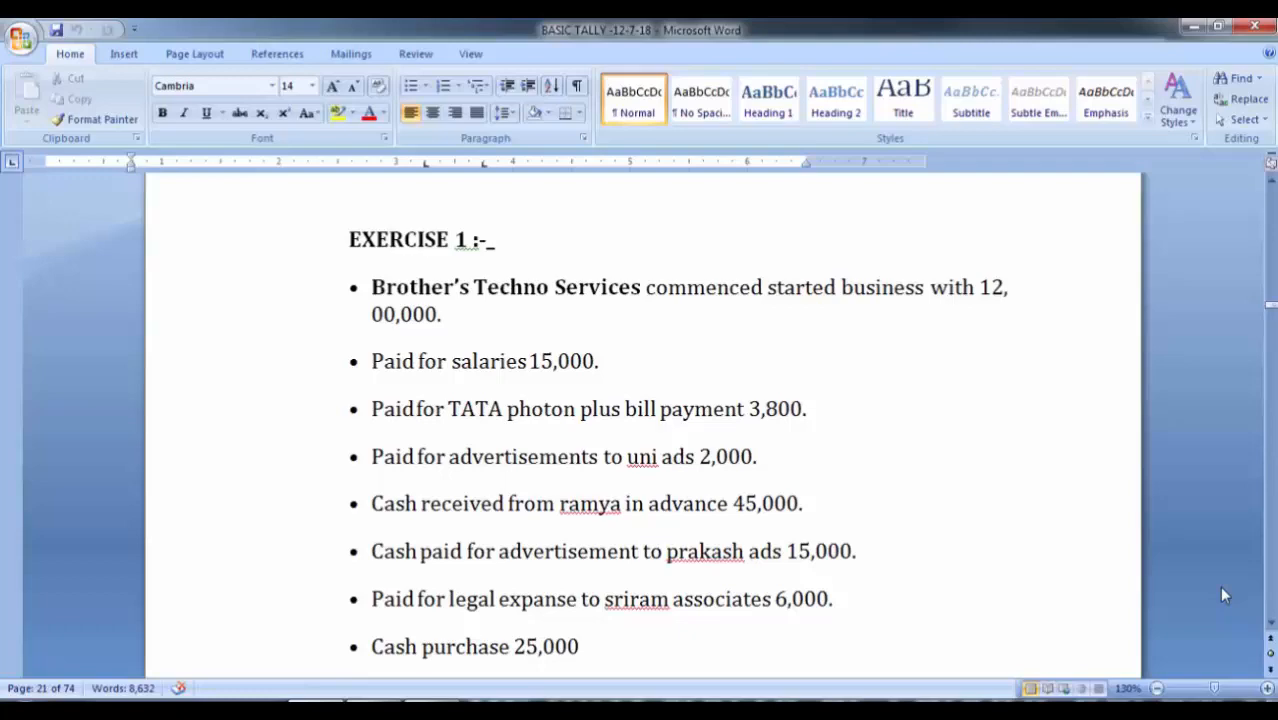
key(alt+Tab)
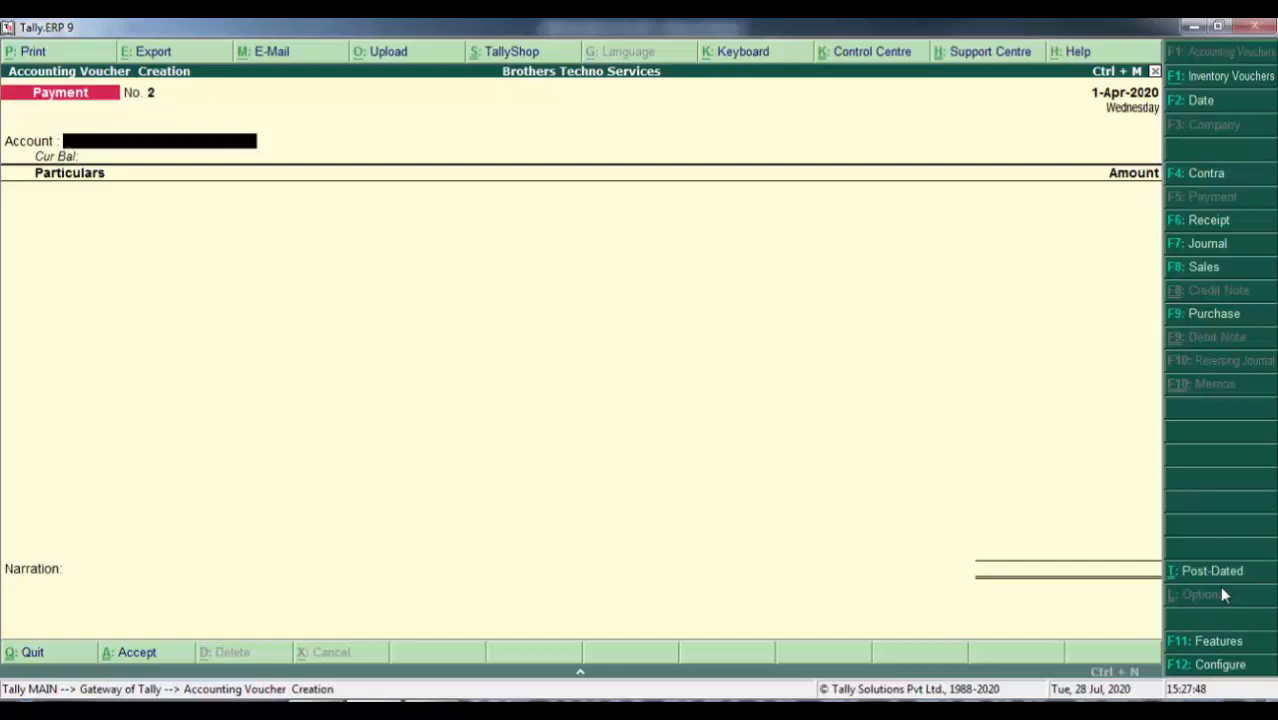
key(Return)
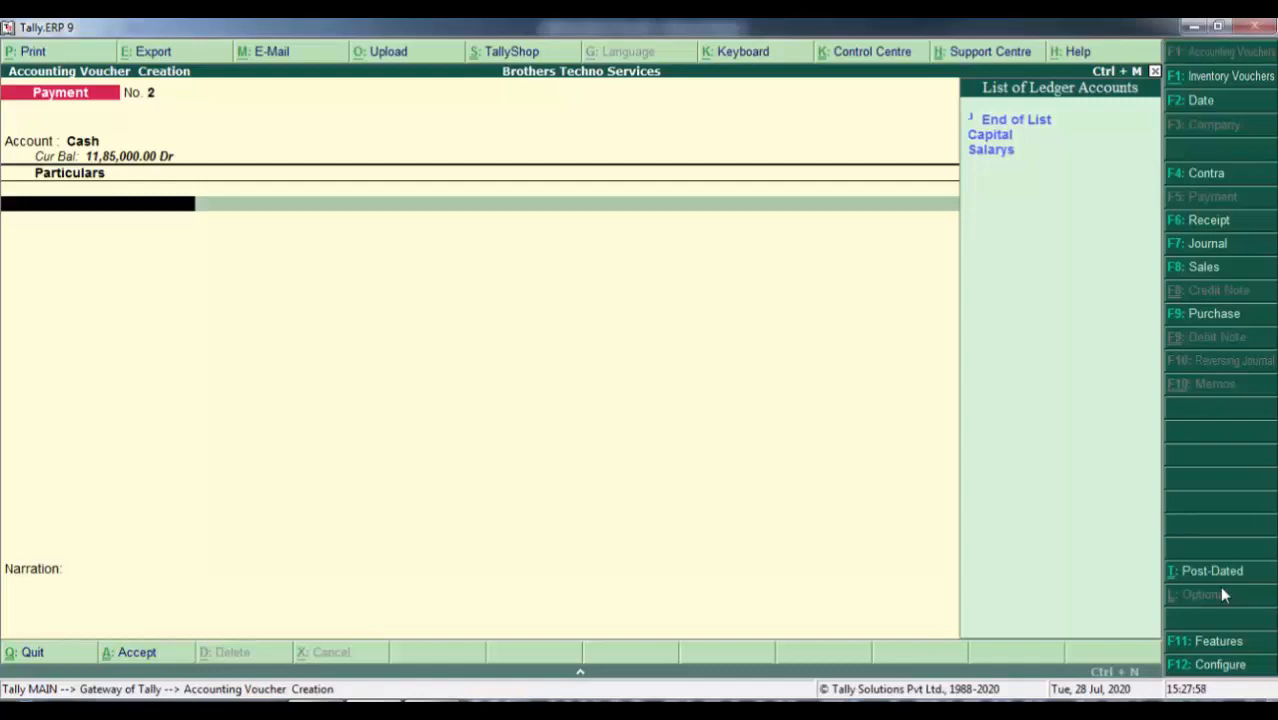
Create a ledger named TATA PHOTON PLUS BILL under Indirect Expenses from the payment's particulars, keeping the remaining defaults
key(alt+c)
text(TA)
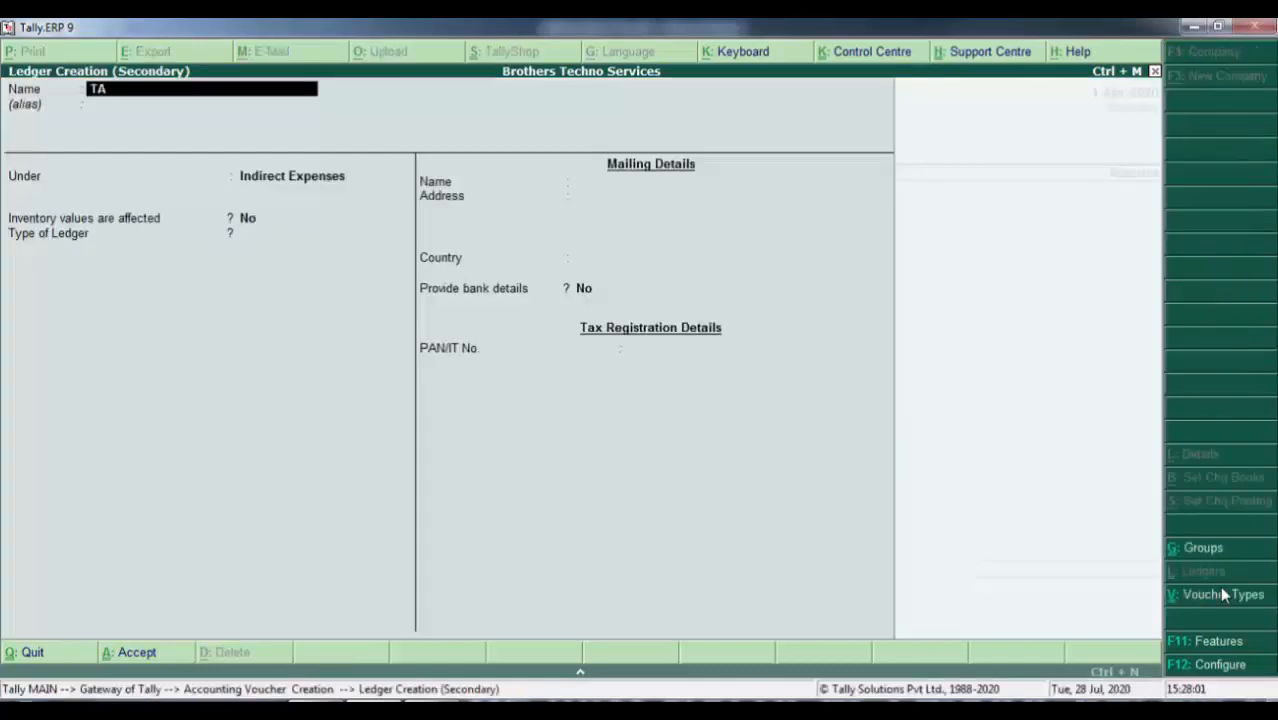
text(TA PHOTON PLUS BILL)
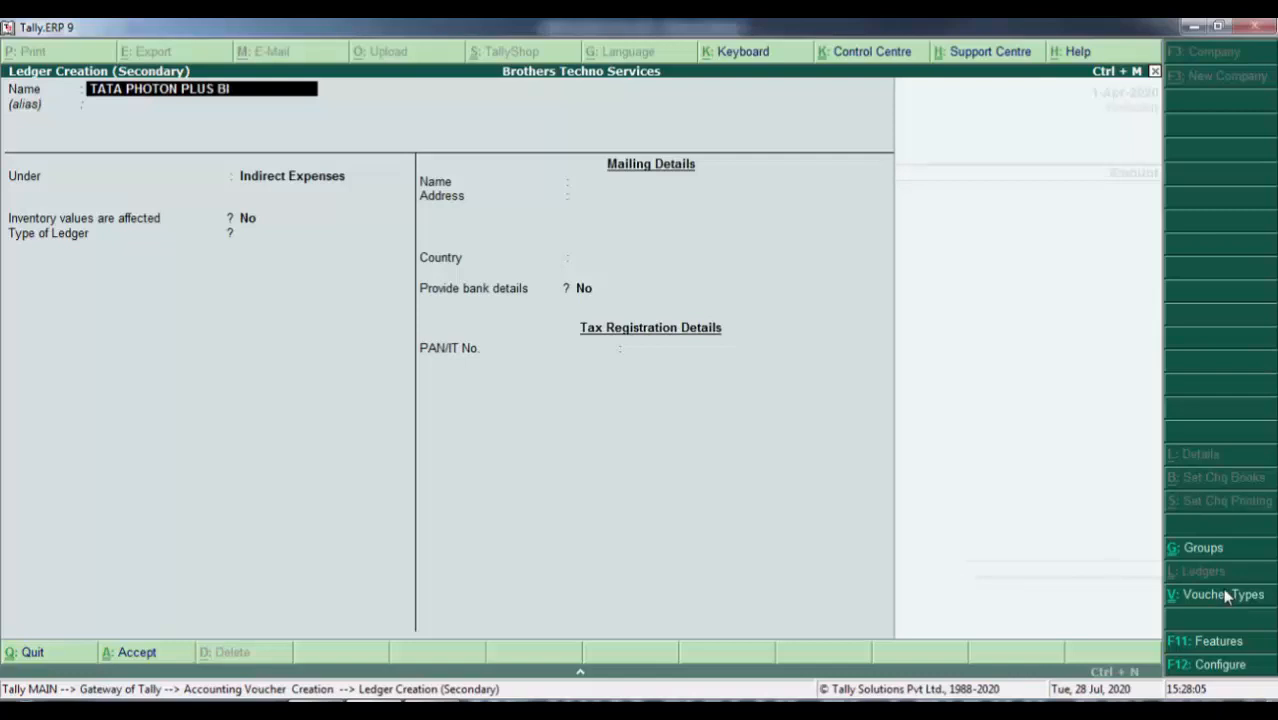
key(Return)
key(Return)
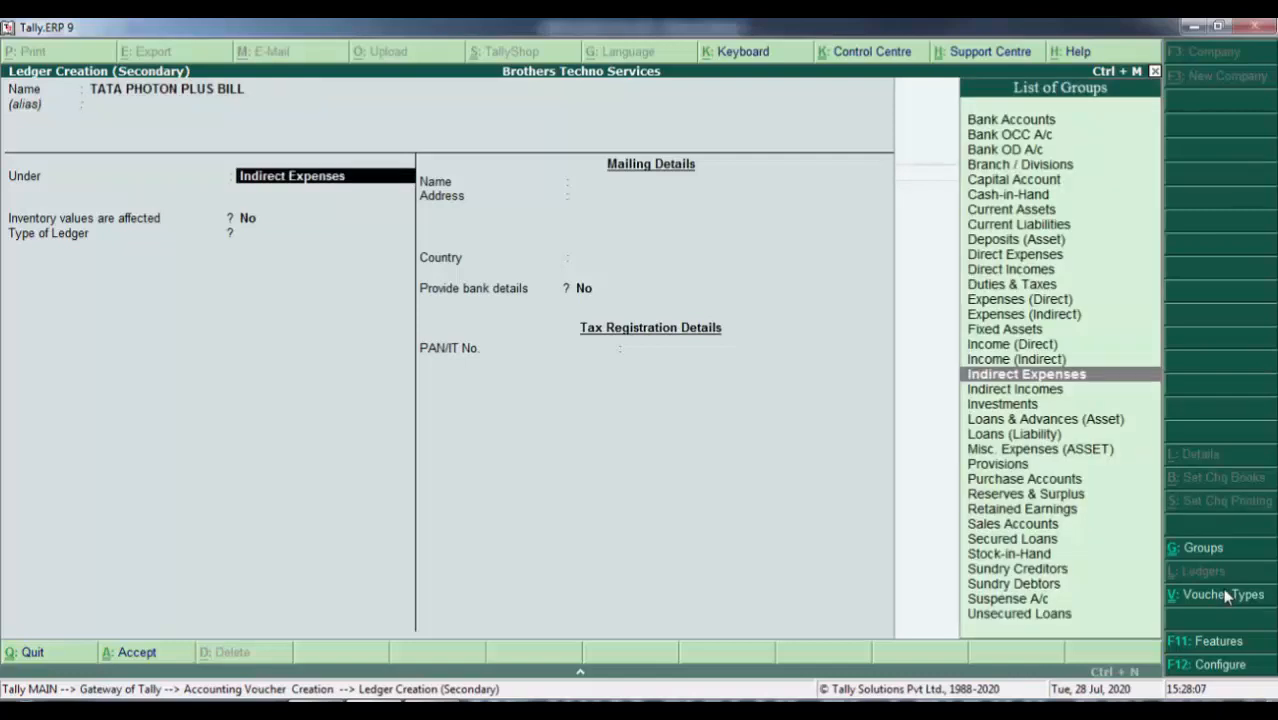
key(Return)
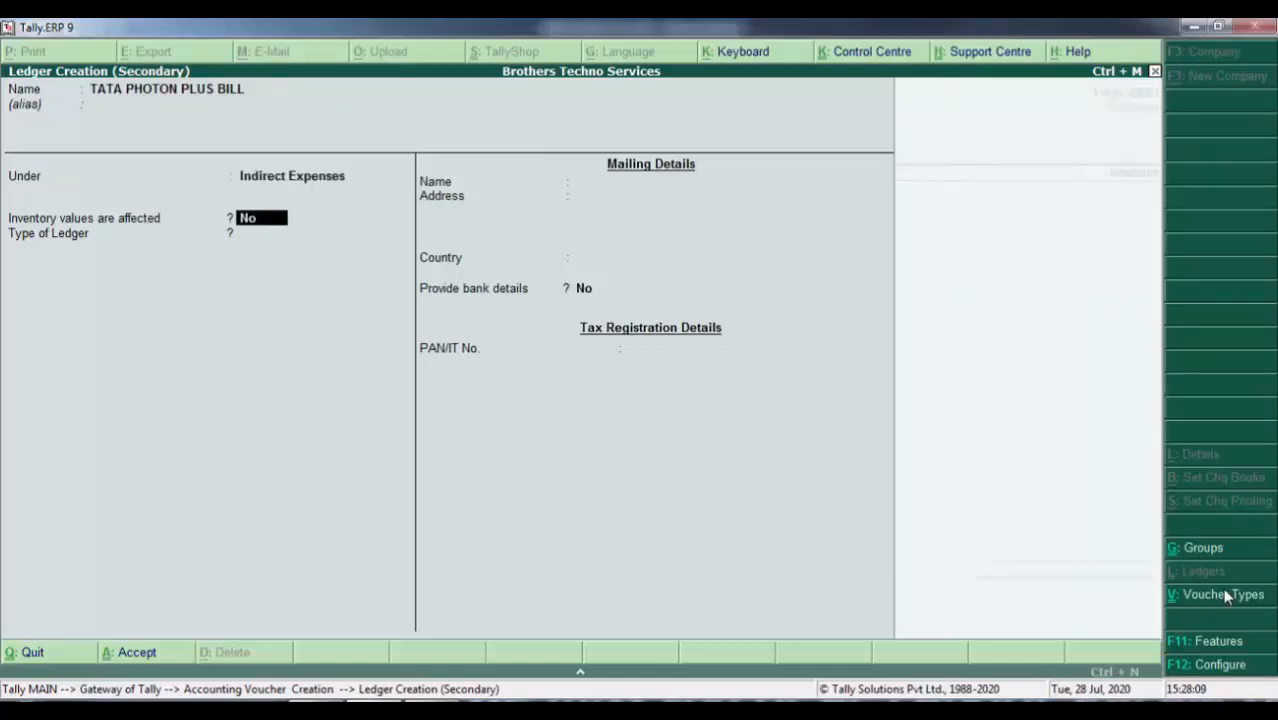
key(Return)
key(Return)
key(Return)
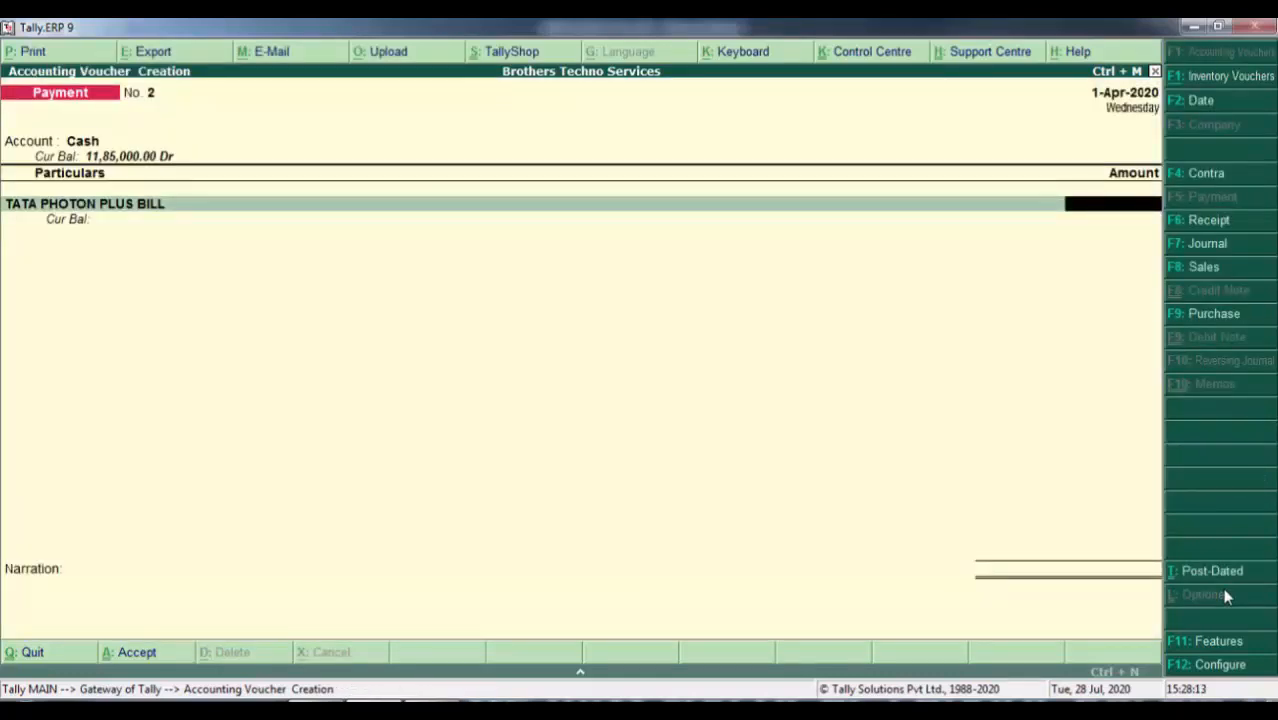
Enter 3,800 for TATA PHOTON PLUS BILL as given in the Word exercise, add the narration "being cash paid" and save the payment
key(alt+Tab)
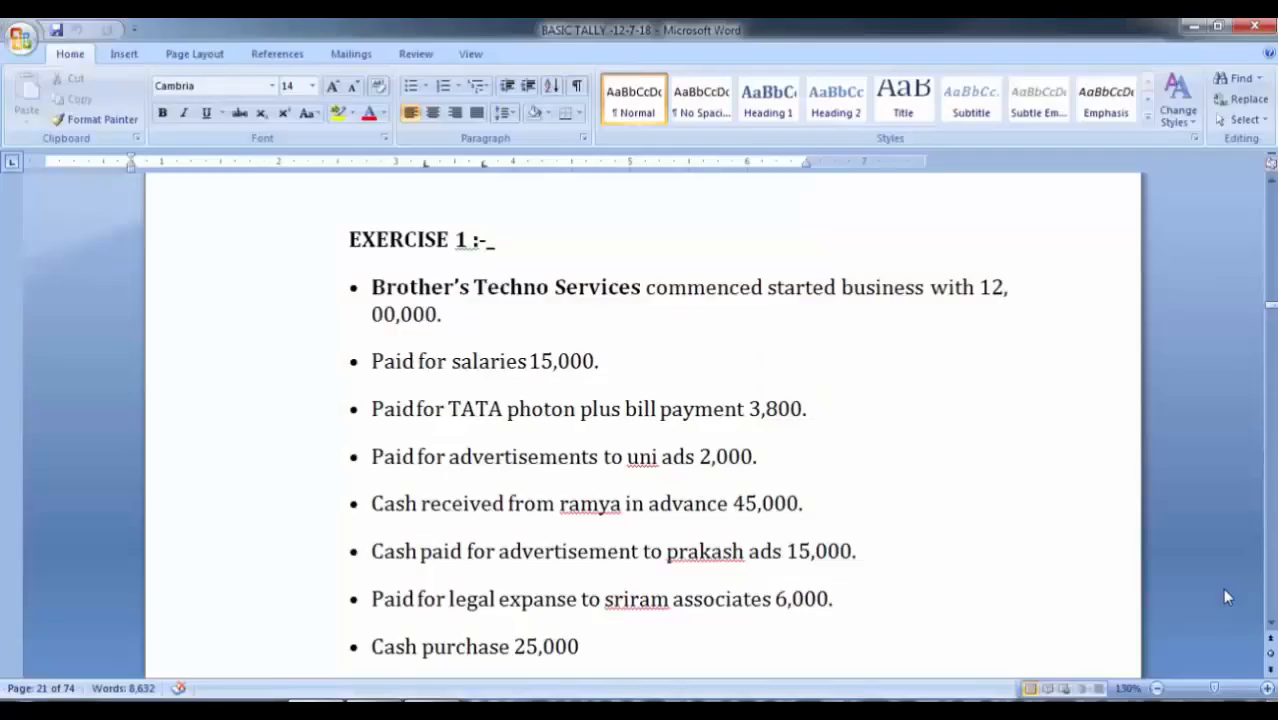
key(alt+Tab)
text(3,800)
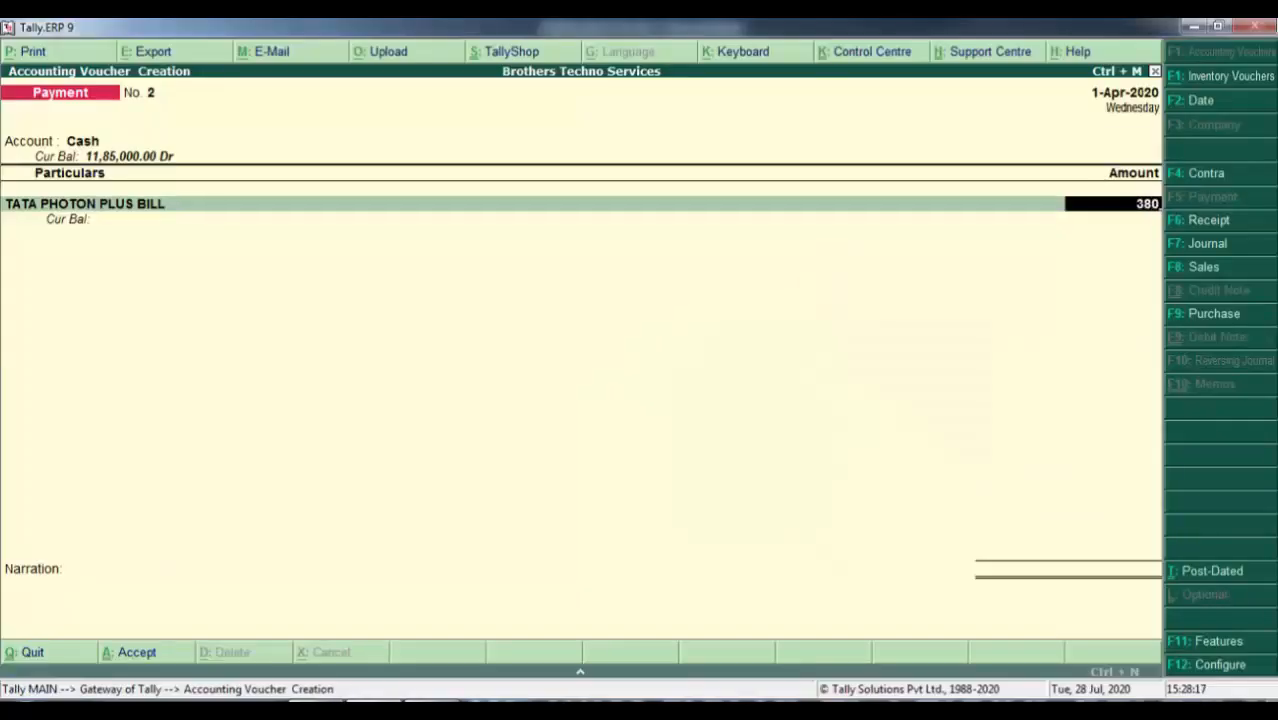
key(Return)
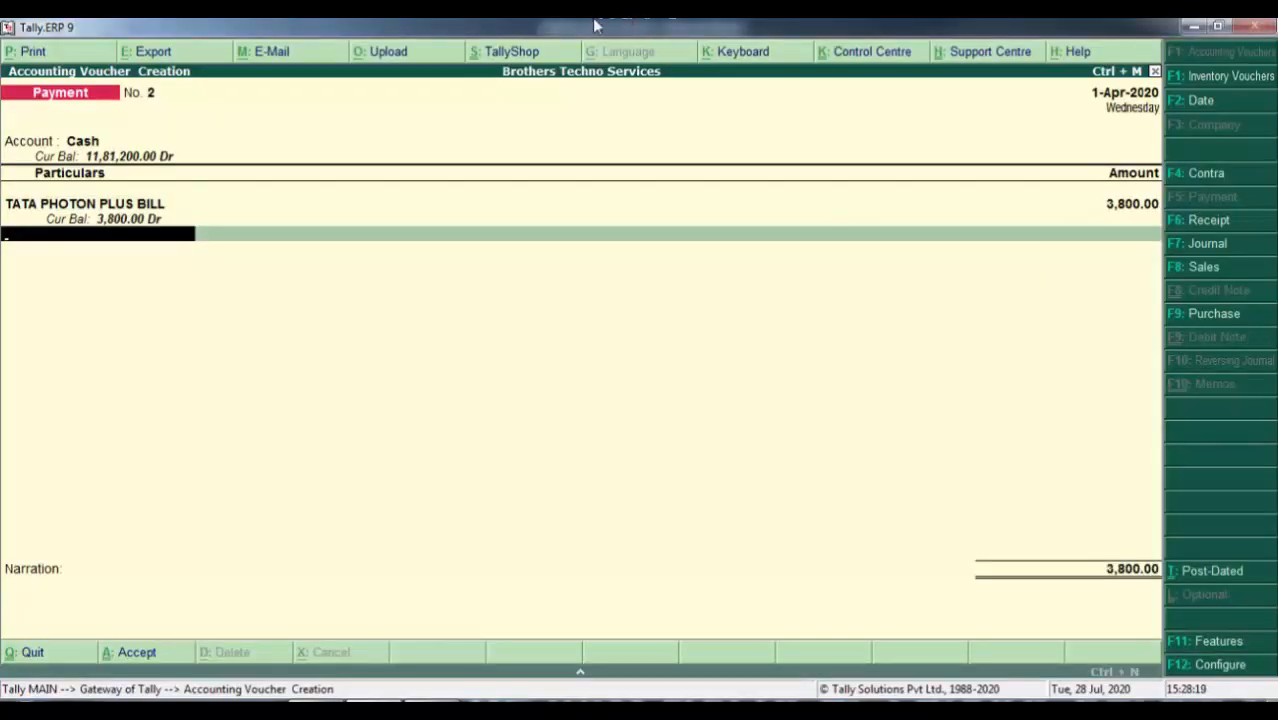
key(Return)
text(be)
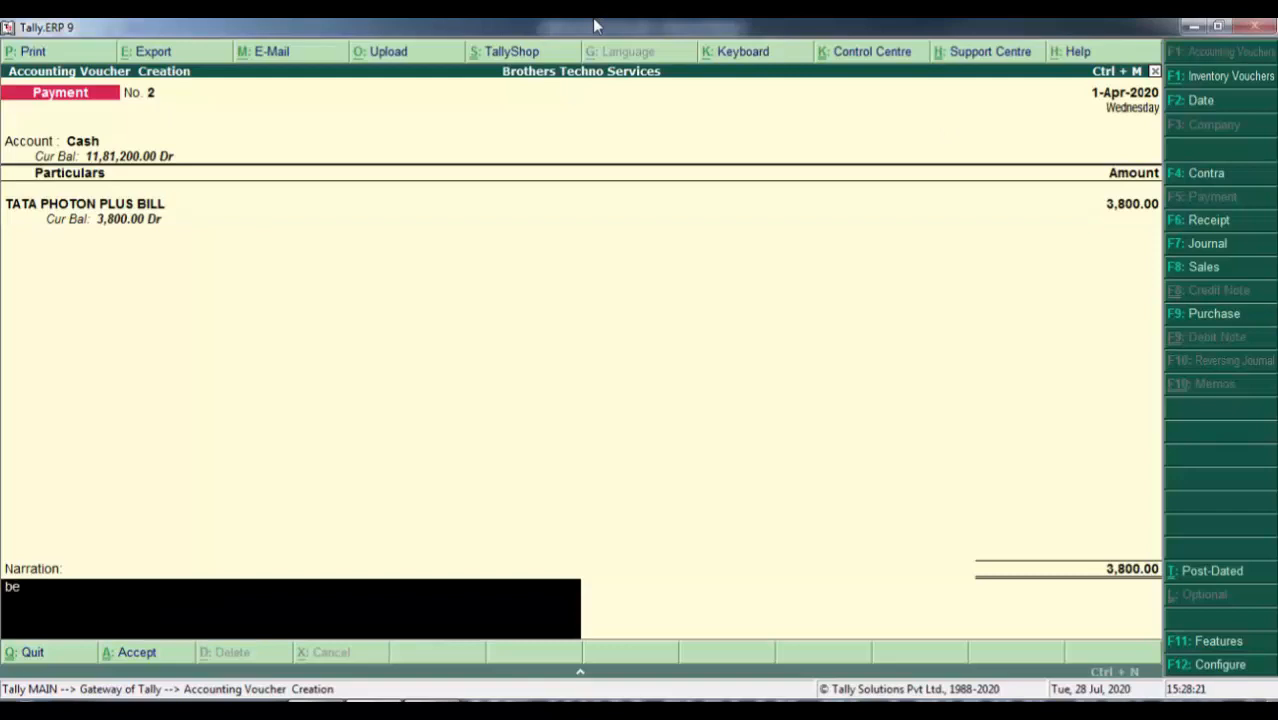
text(ing cash)
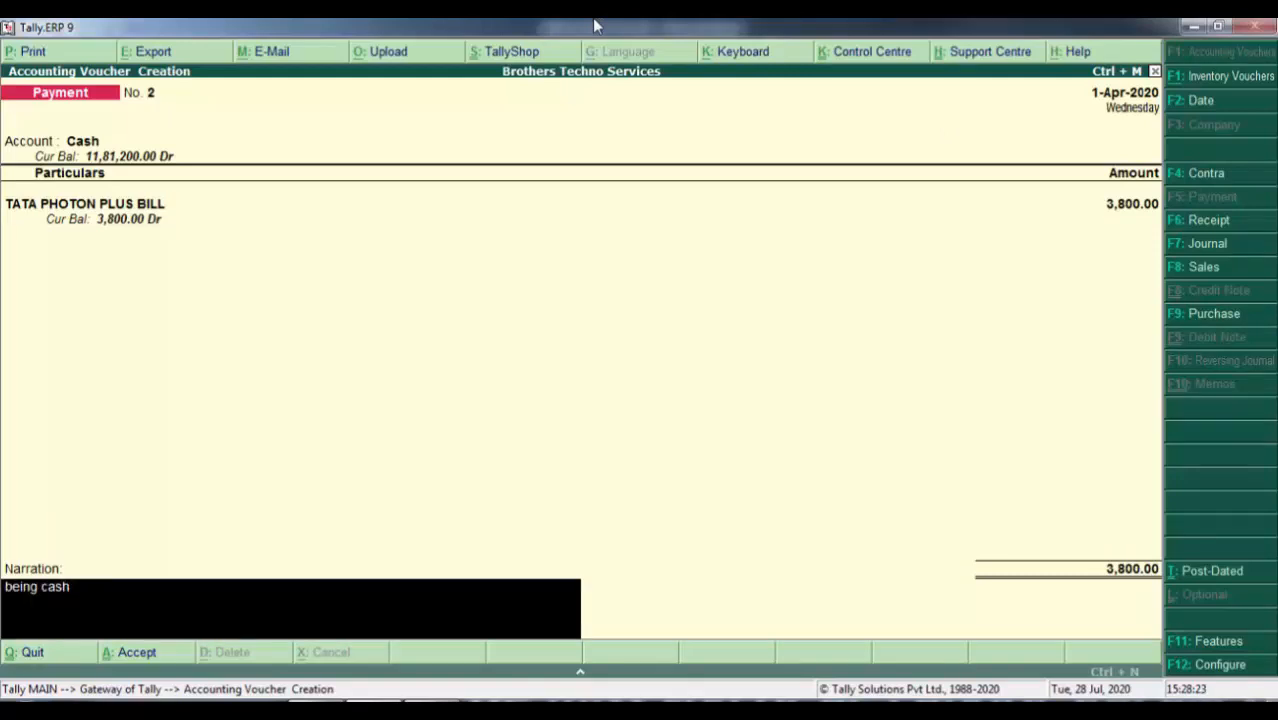
text( paid)
key(Return)
key(Return)
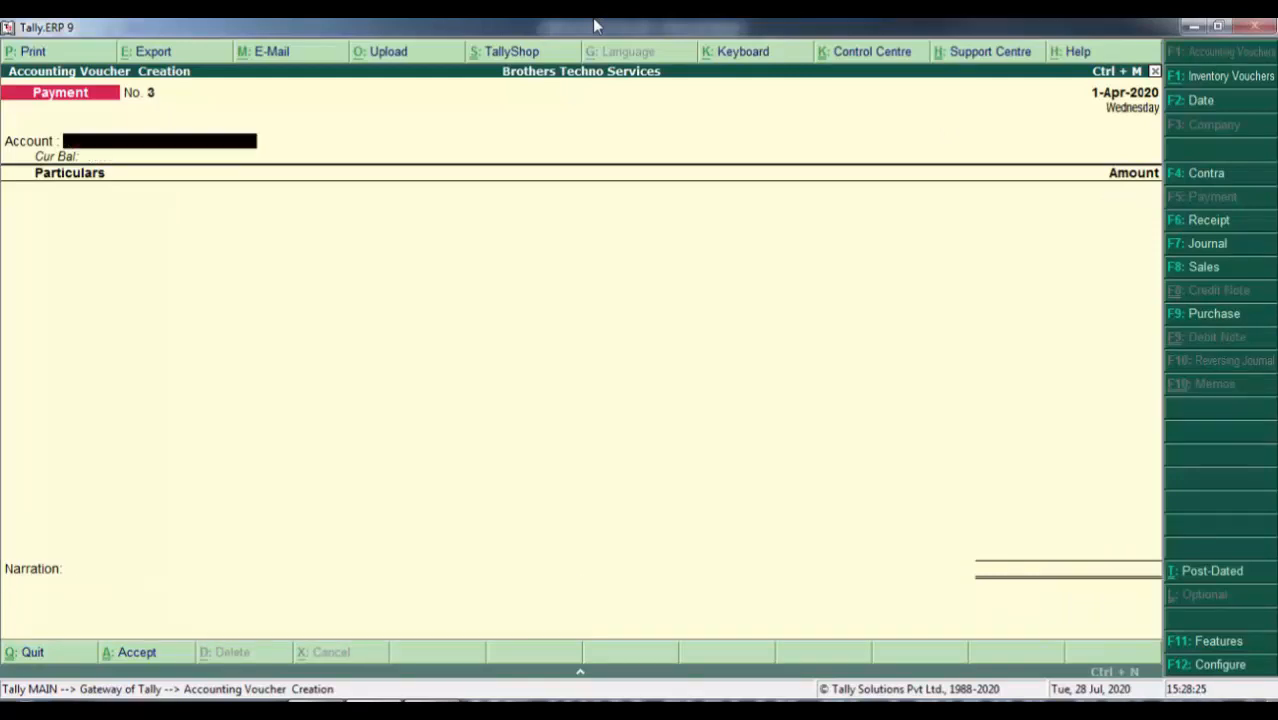
Check the uni ads advertisement transaction in the Word exercise and set Cash as the account of the next Tally.ERP 9 payment
key(alt+Tab)
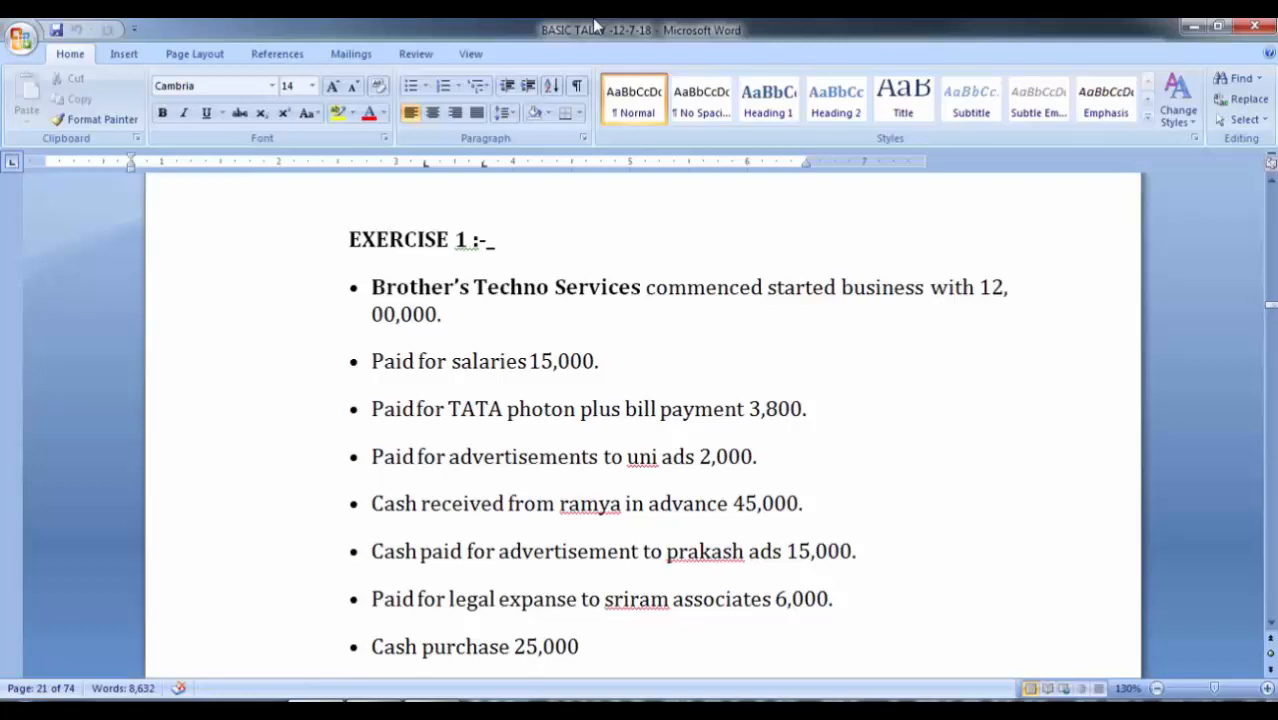
key(alt+Tab)
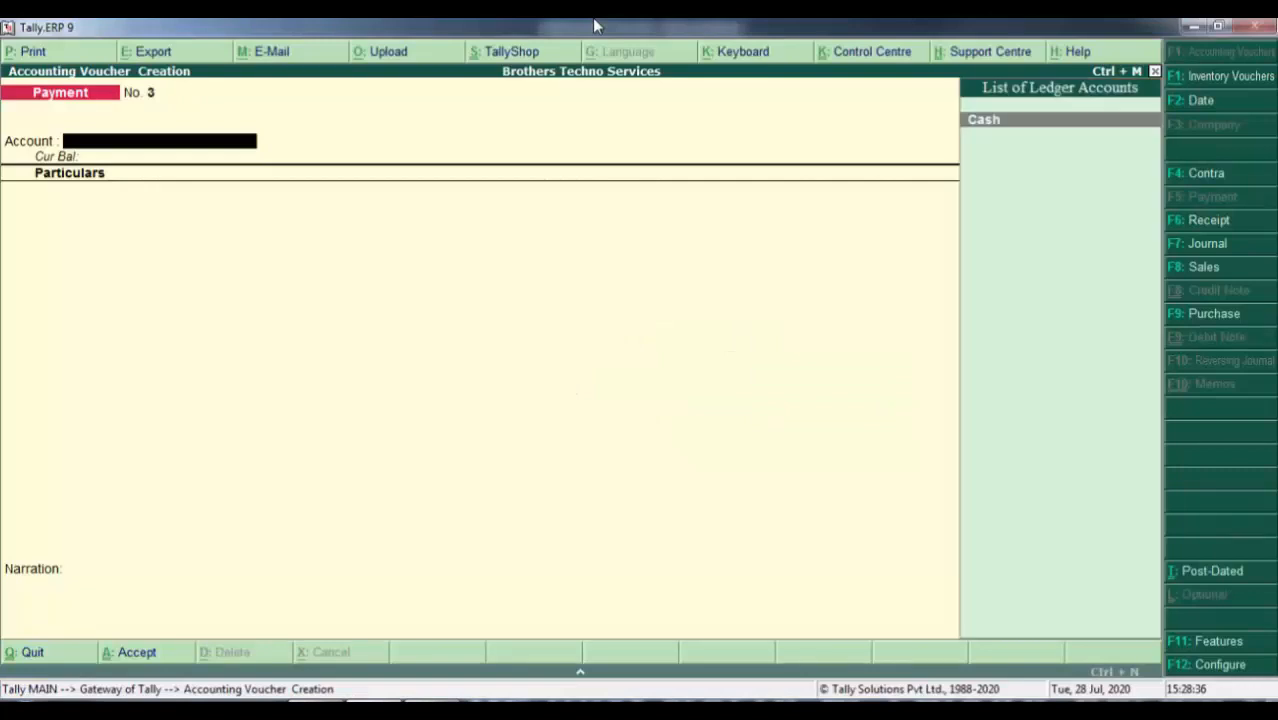
key(Return)
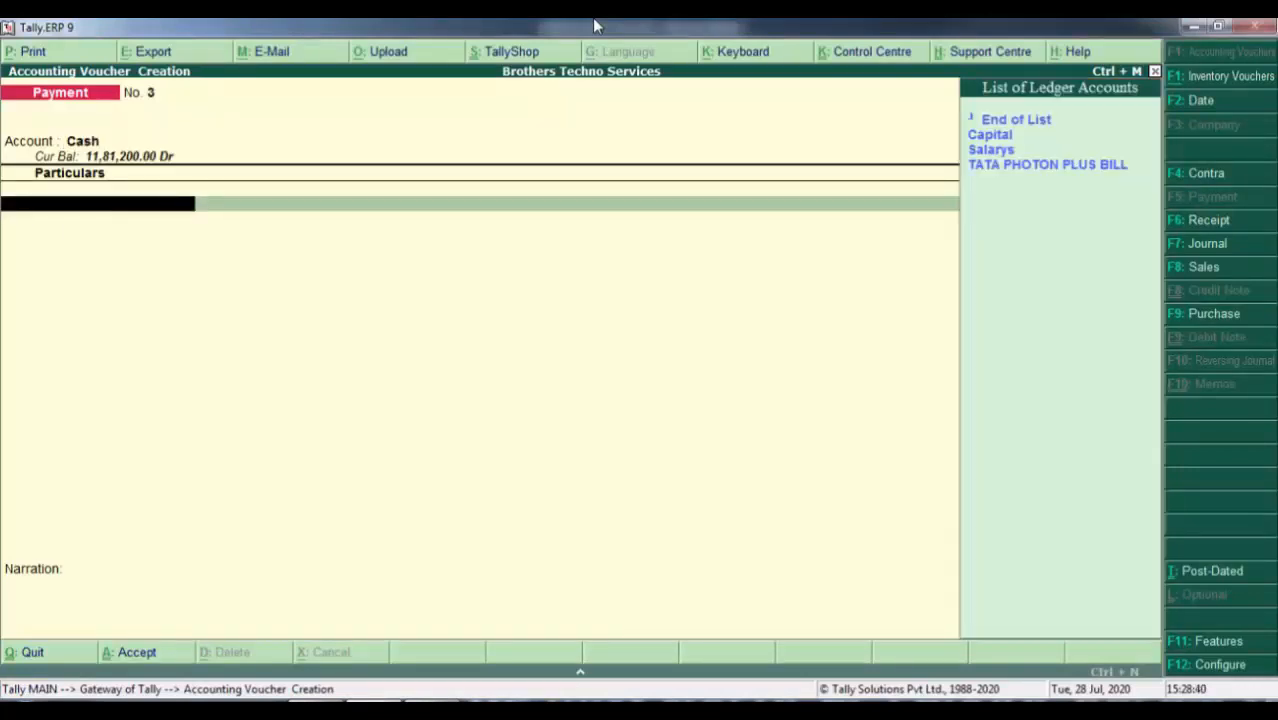
Create a ledger named Advetisements under Indirect Expenses from the payment's particulars, keeping the remaining defaults
key(alt+c)
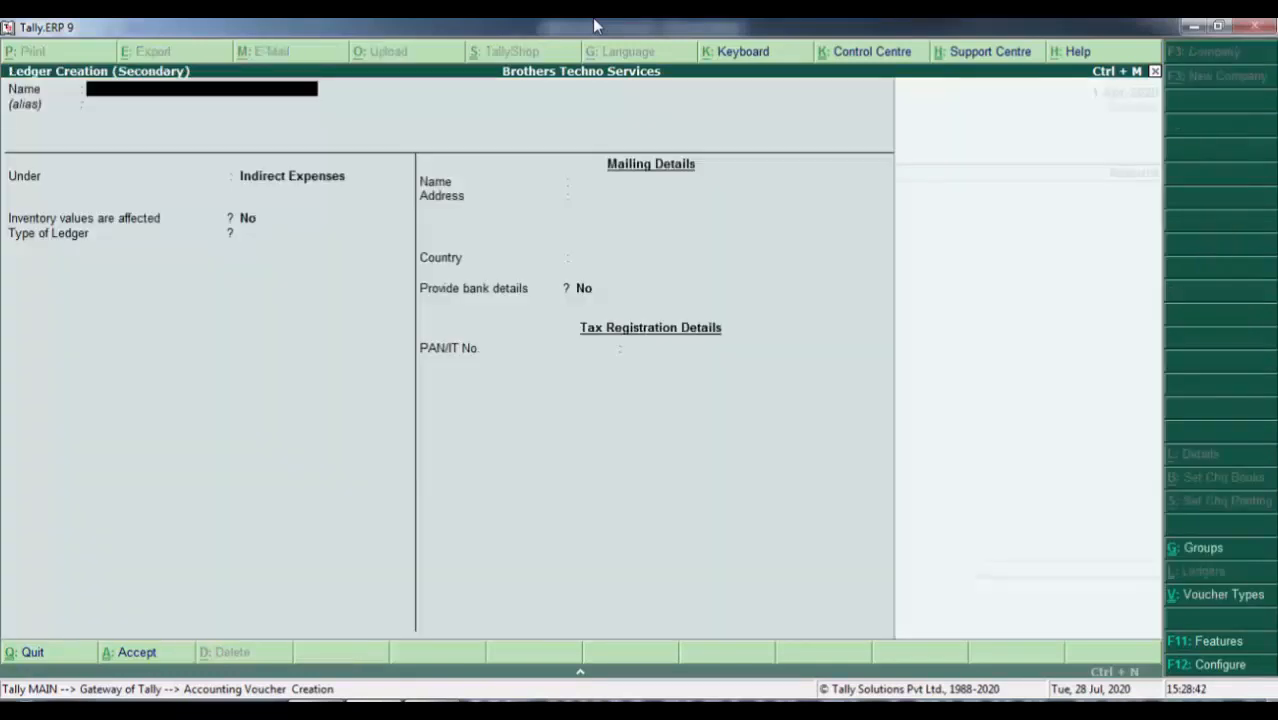
text(Advetsi)
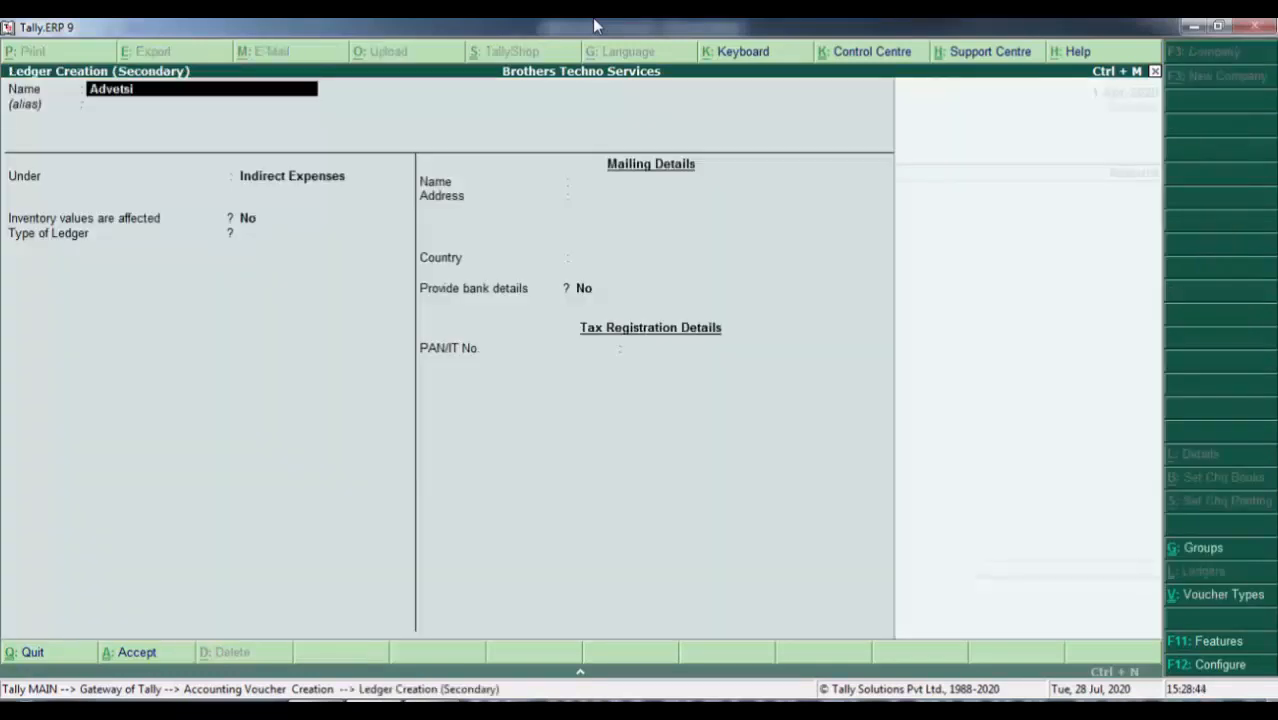
text(e)
key(BackSpace)
key(BackSpace)
key(BackSpace)
text(isements)
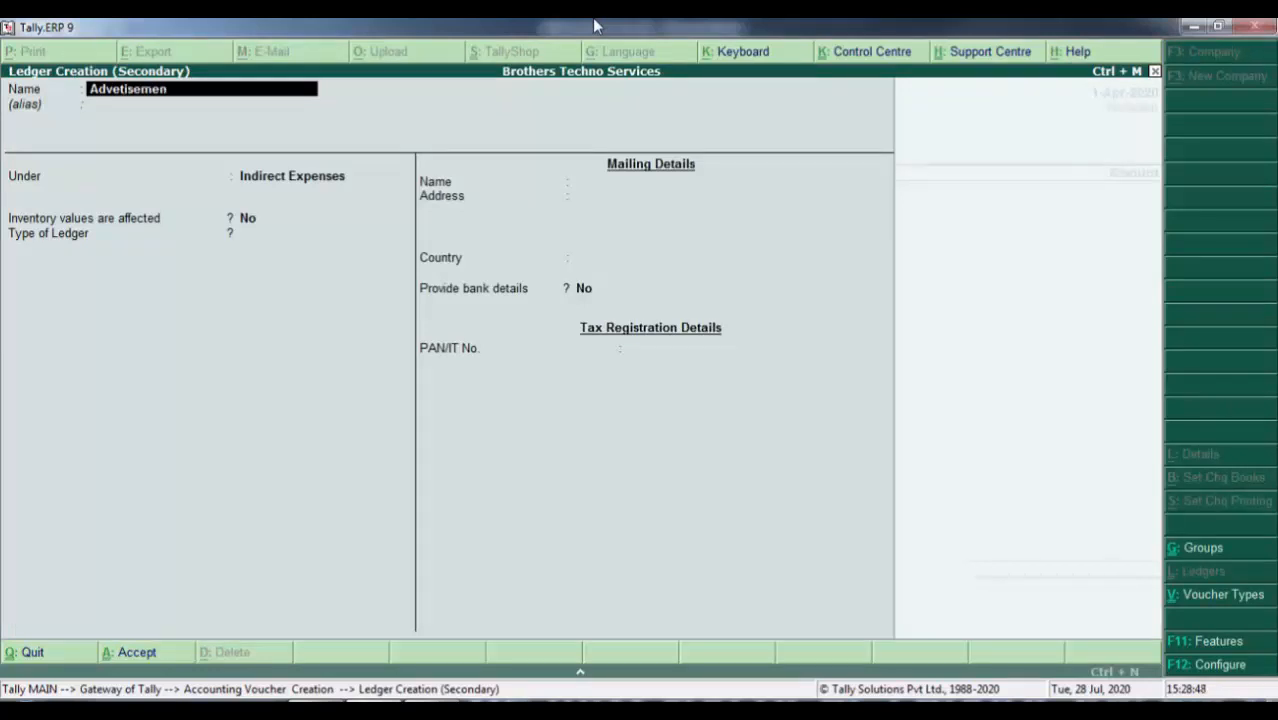
key(Return)
key(Return)
key(Return)
key(Return)
key(Return)
key(Return)
key(Return)
key(Return)
key(Return)
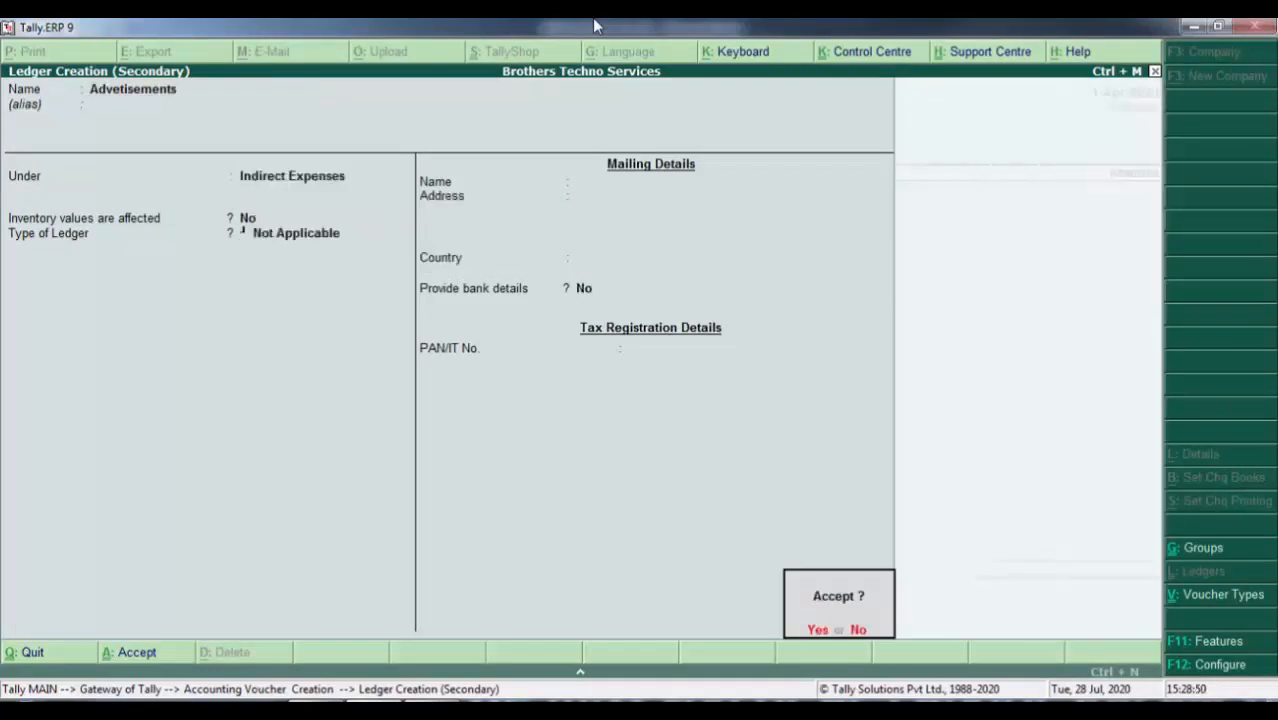
key(Return)
Check the uni ads amount in the Word exercise and enter 2,000 for Advetisements in the Tally.ERP 9 payment
key(alt+Tab)
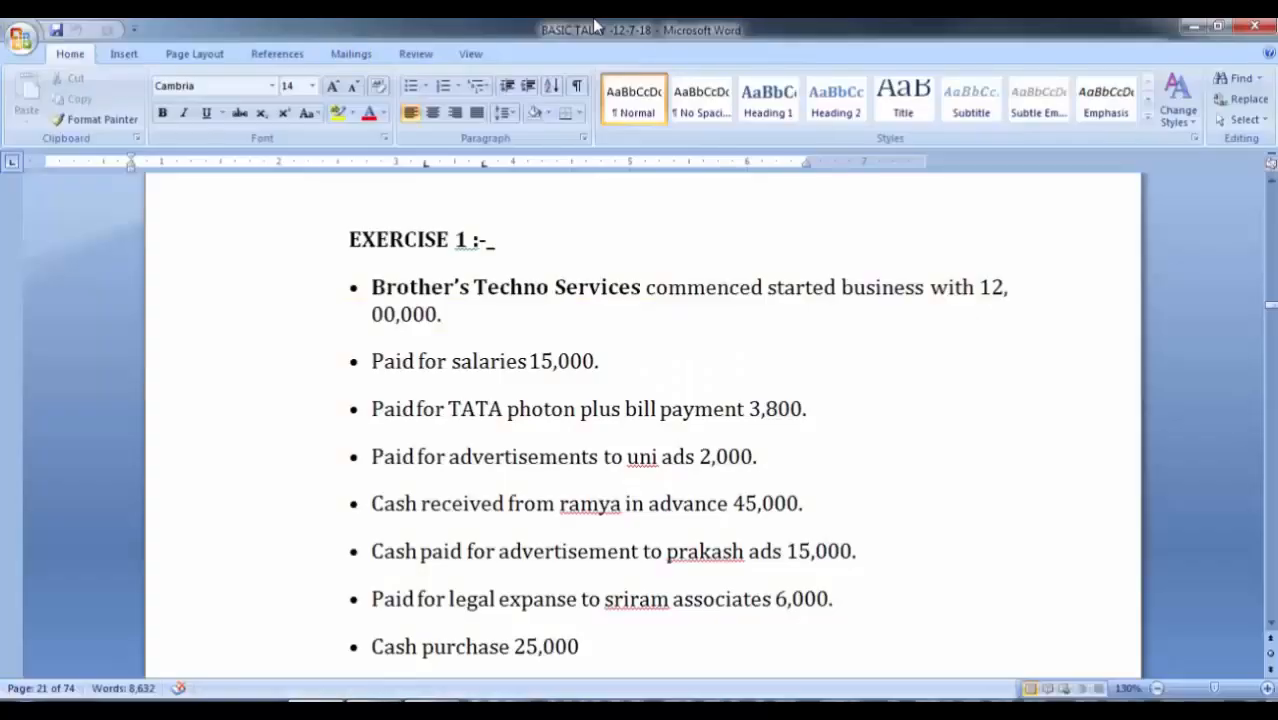
key(alt+Tab)
text(2000)
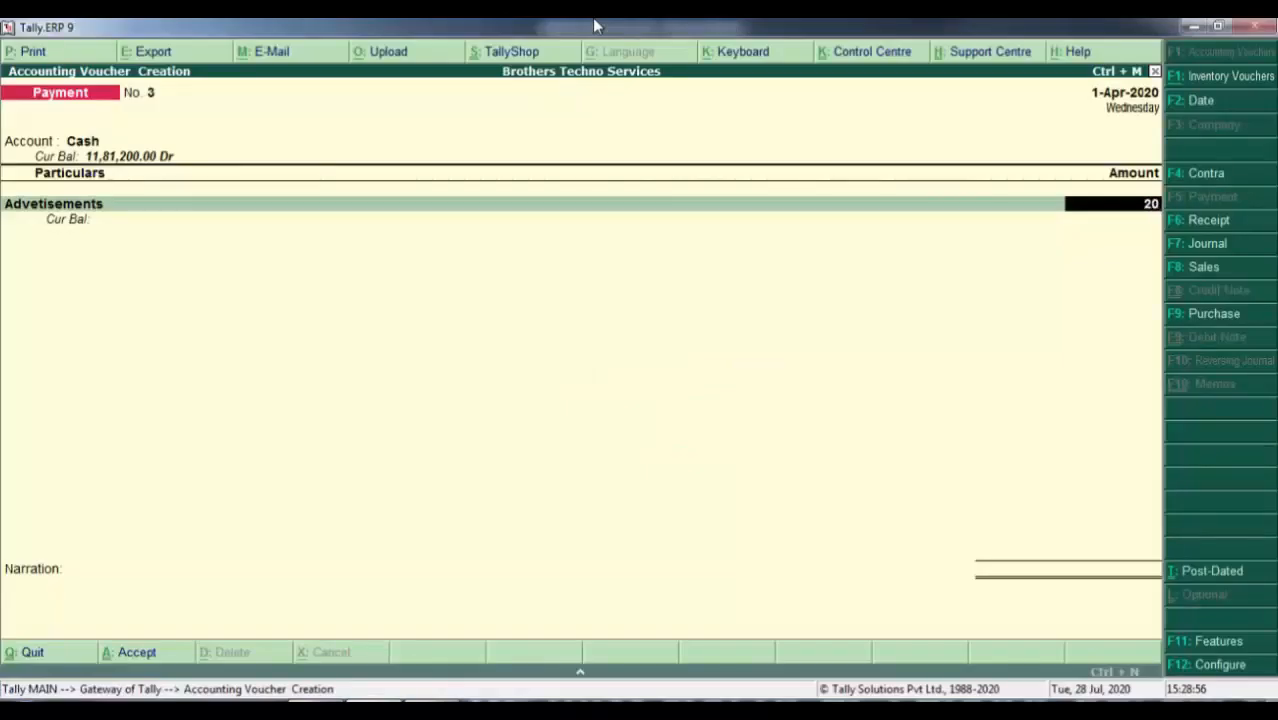
key(Return)
key(Return)
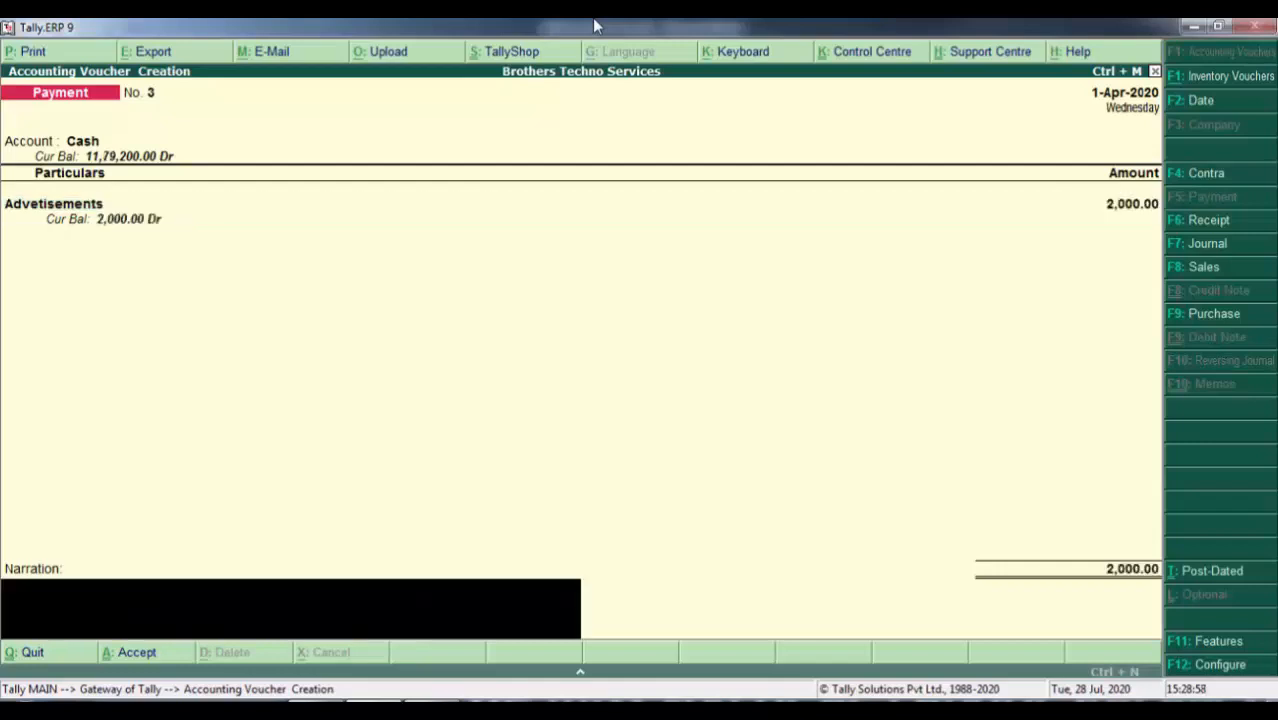
Add the narration "Being paid to Uni ads" to the Advetisements payment and save the voucher
text(Being paid to)
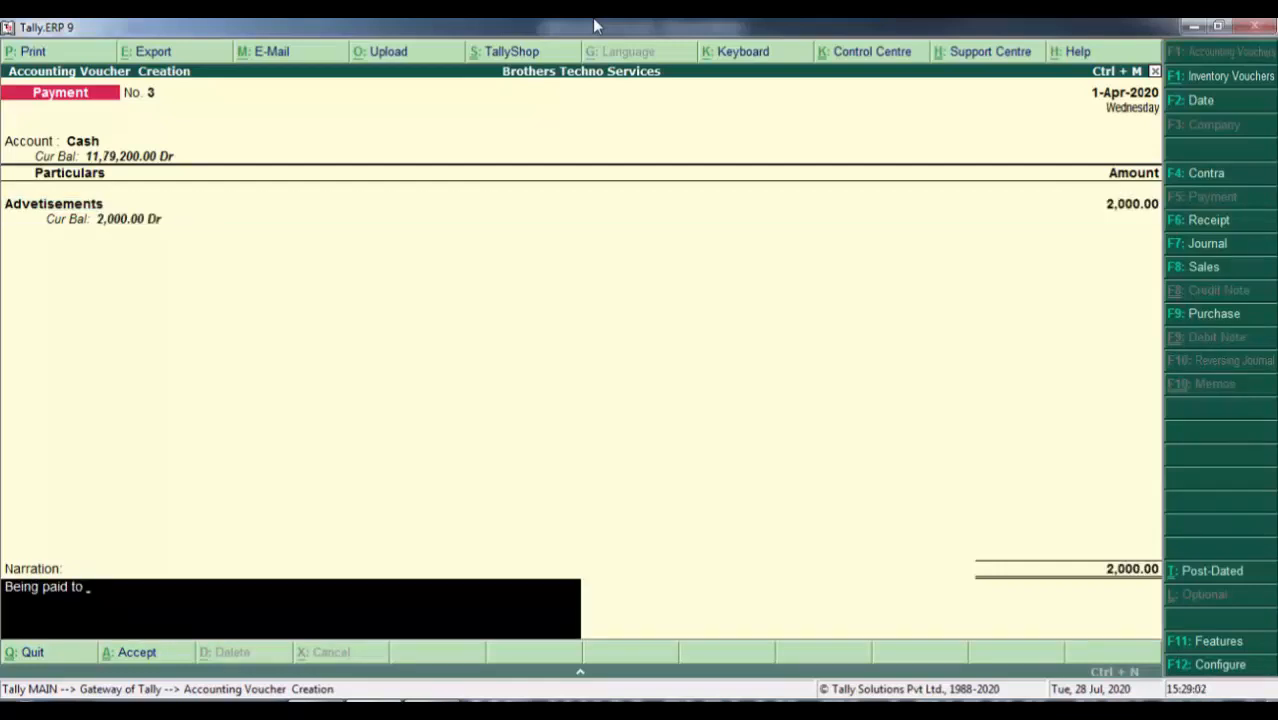
text( Unia)
key(BackSpace)
text(ads)
key(Return)
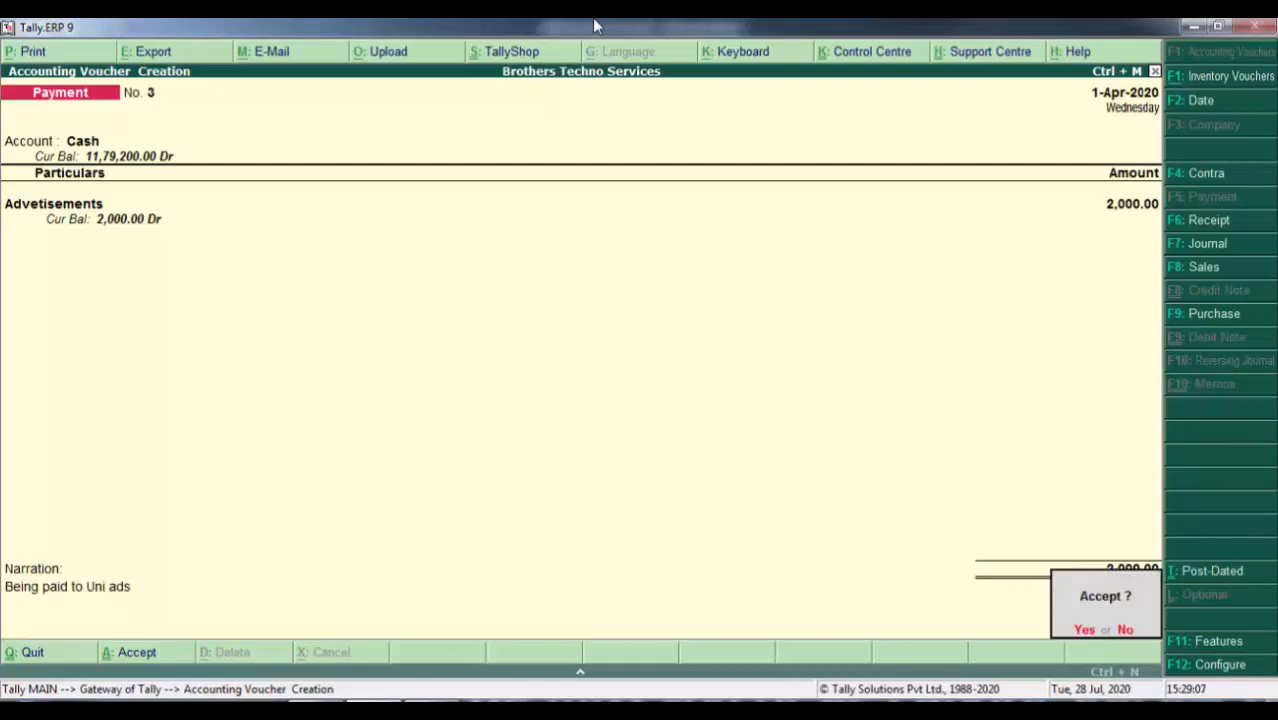
key(y)
Check the advance received in the Word exercise and start a Tally.ERP 9 receipt voucher with Cash as the account
key(alt+Tab)
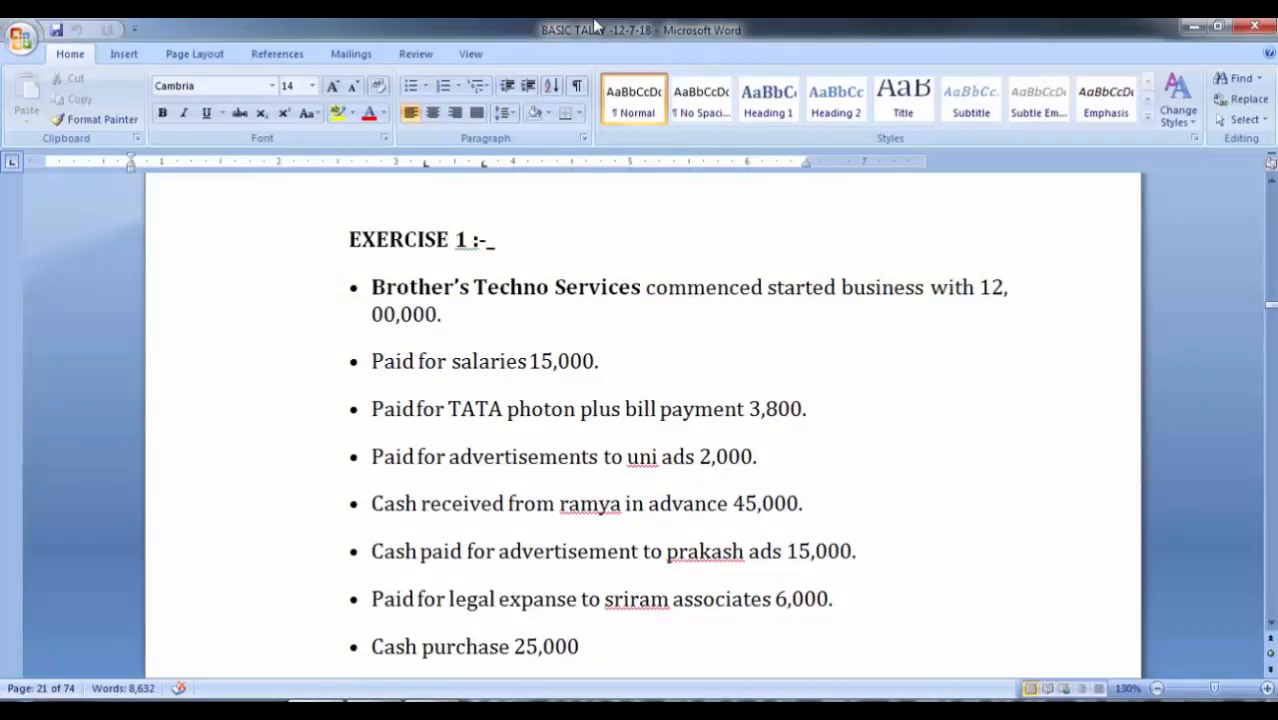
key(alt+Tab)
click(1218, 222)
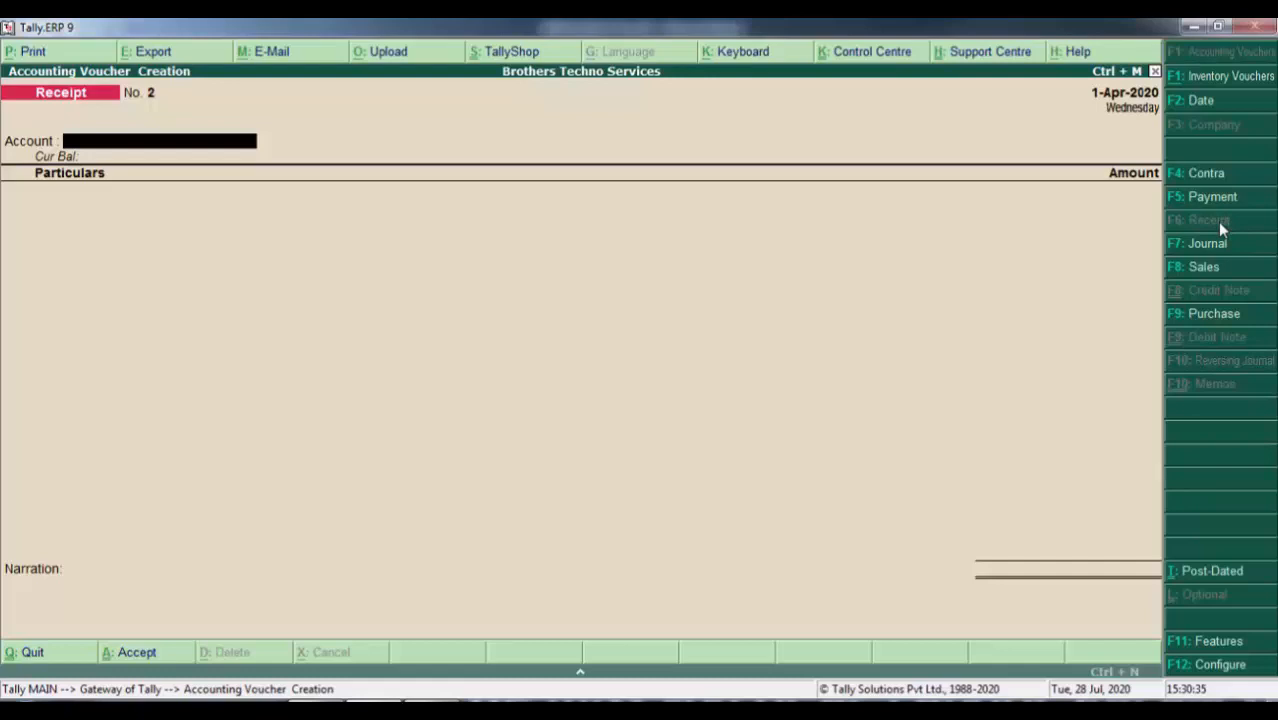
key(Return)
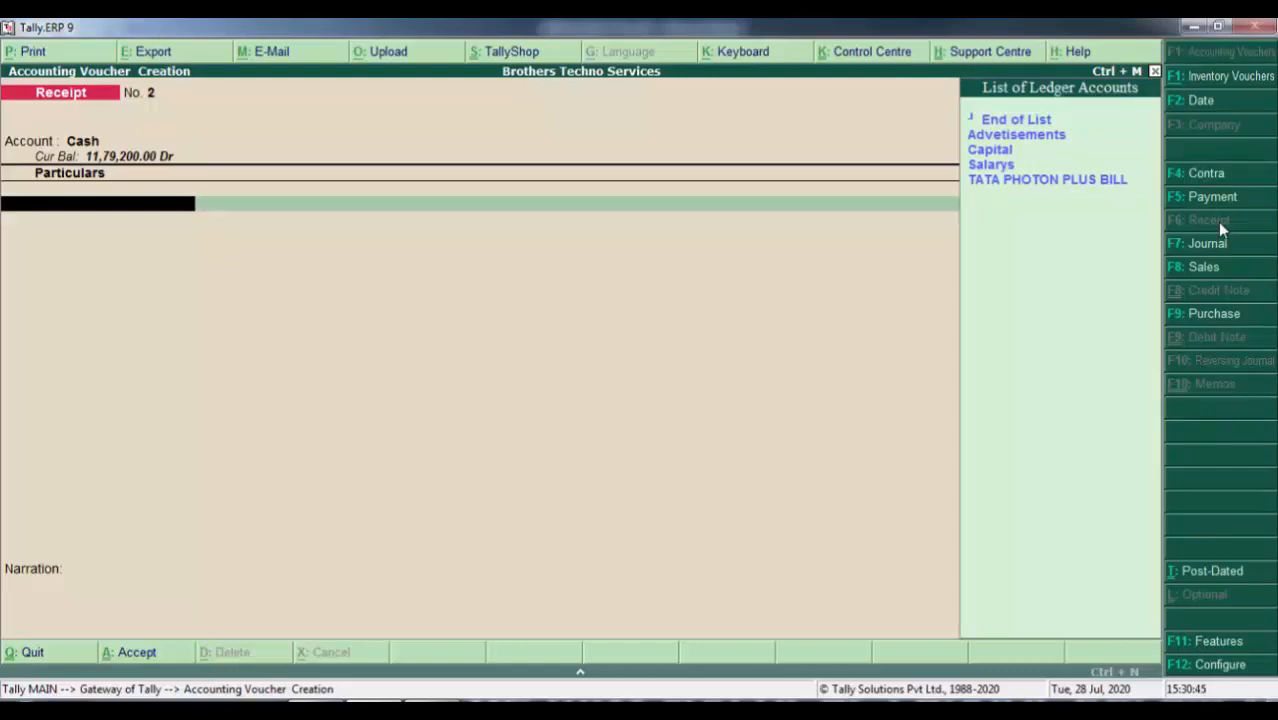
Create a ledger with the name of the advance-paying customer under Sundry Debtors from the receipt's particulars, keeping the remaining defaults
key(alt+c)
text(Ramya)
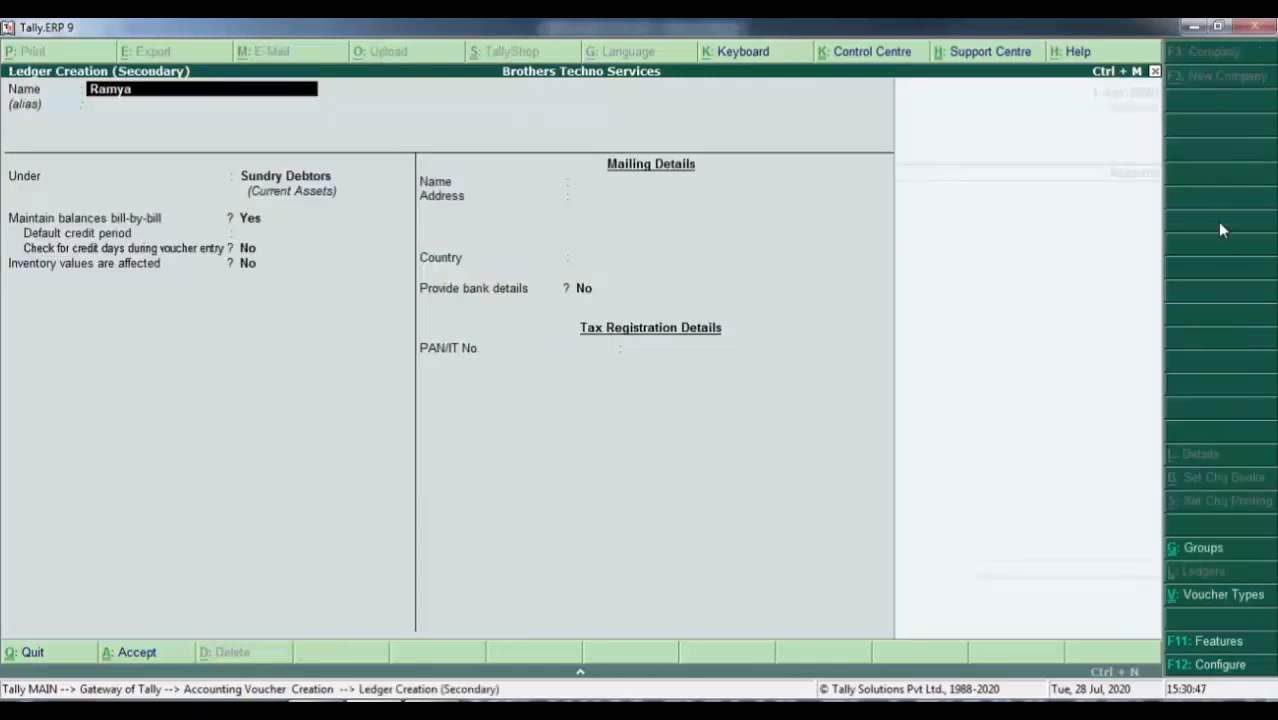
key(Return)
key(Return)
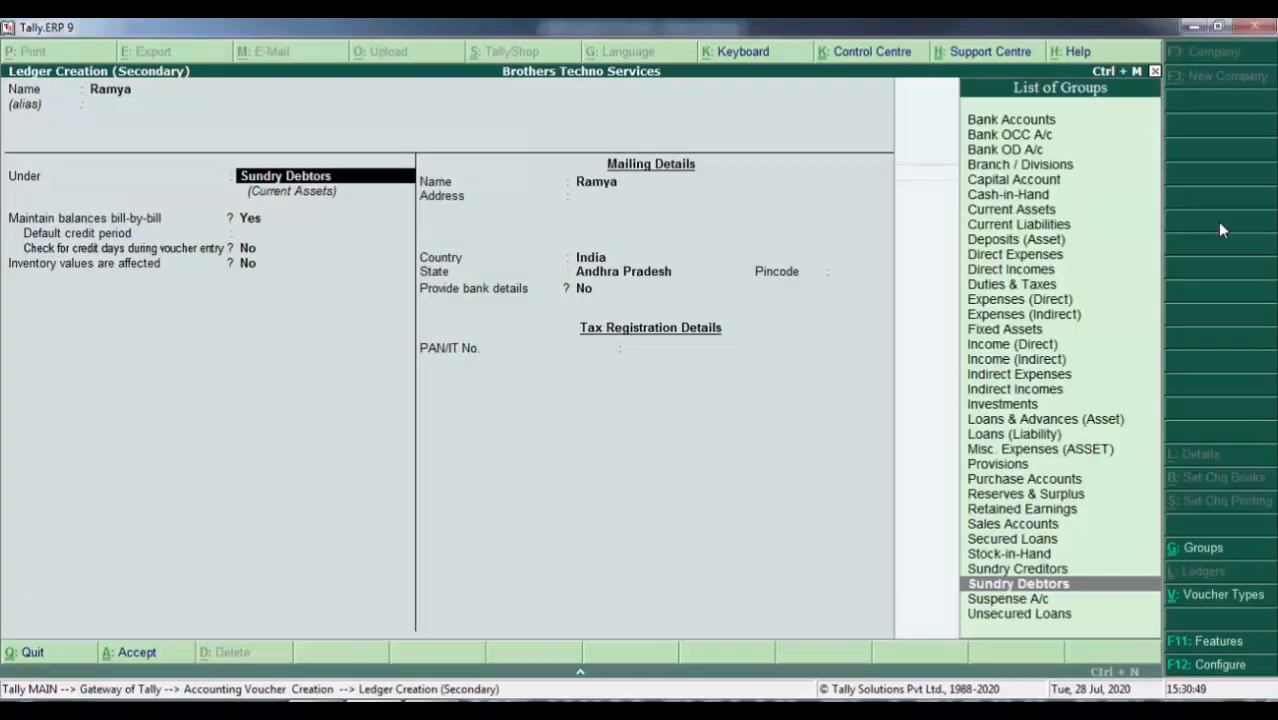
key(Down)
key(Up)
key(Return)
key(Return)
key(Return)
key(Return)
key(Return)
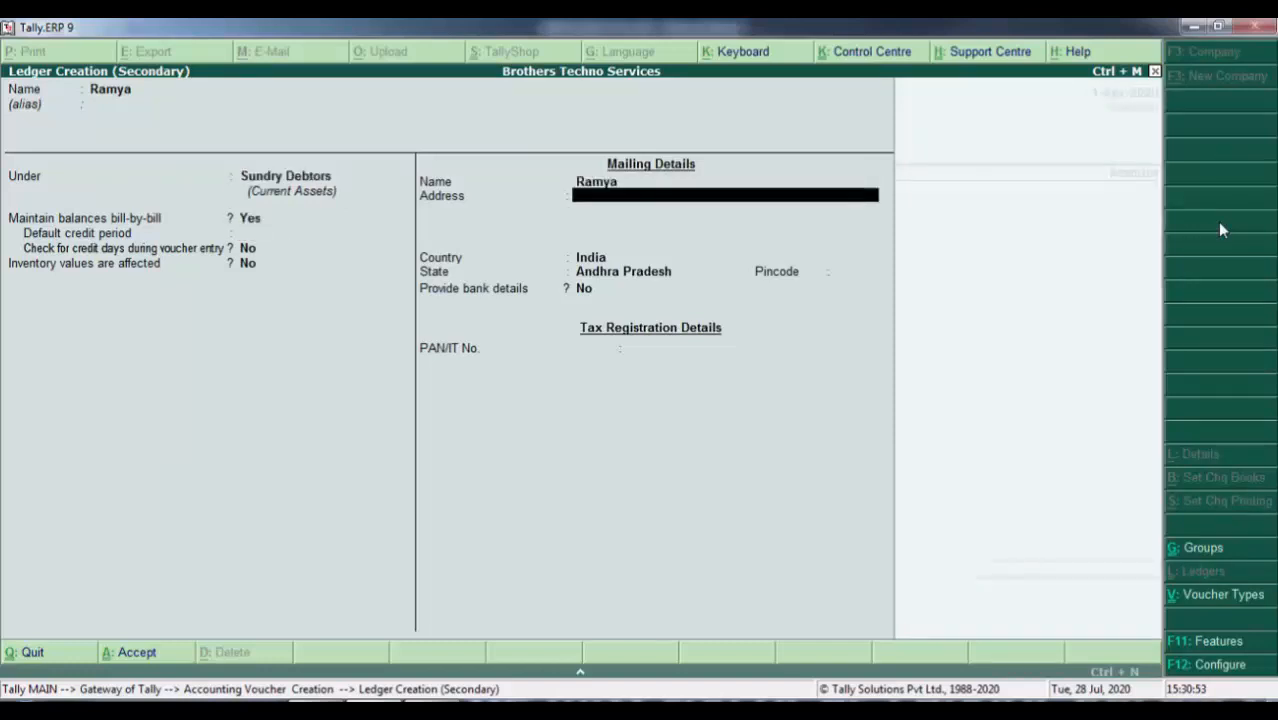
key(Return)
key(Return)
key(Return)
key(Return)
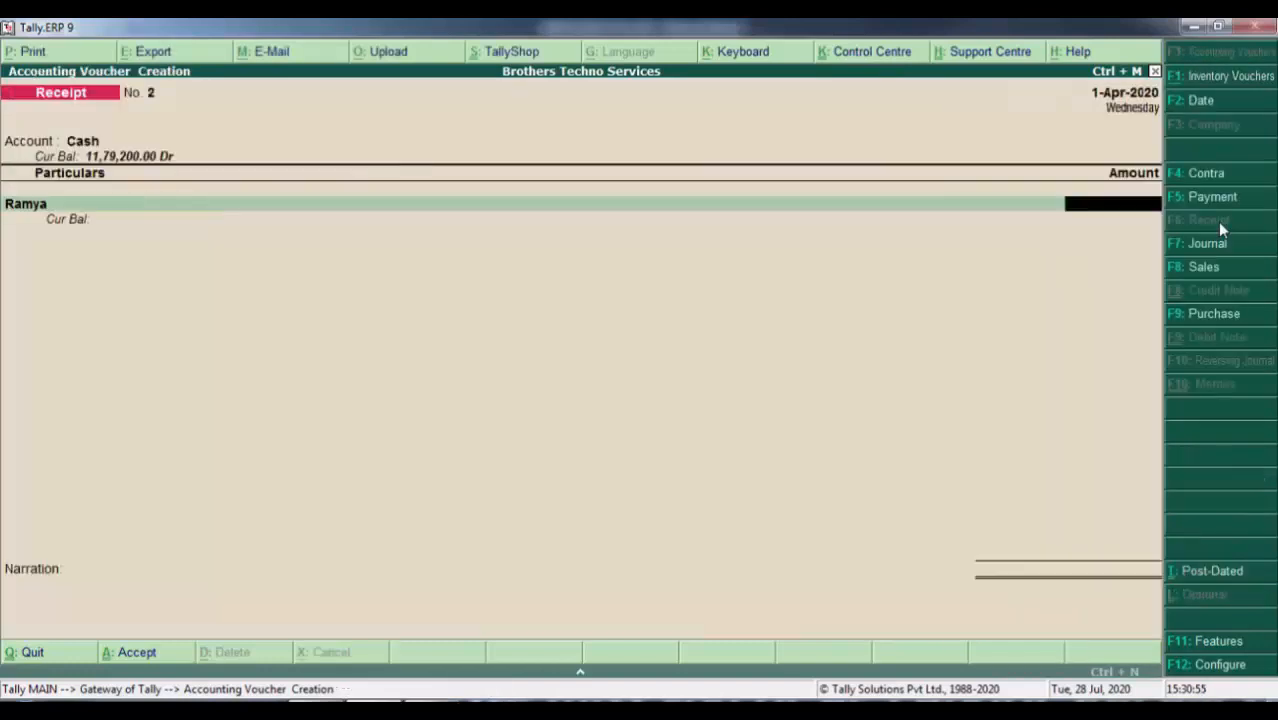
Enter 45,000 for the customer and record the full amount as an Advance in the bill-wise details
text(45000)
key(Return)
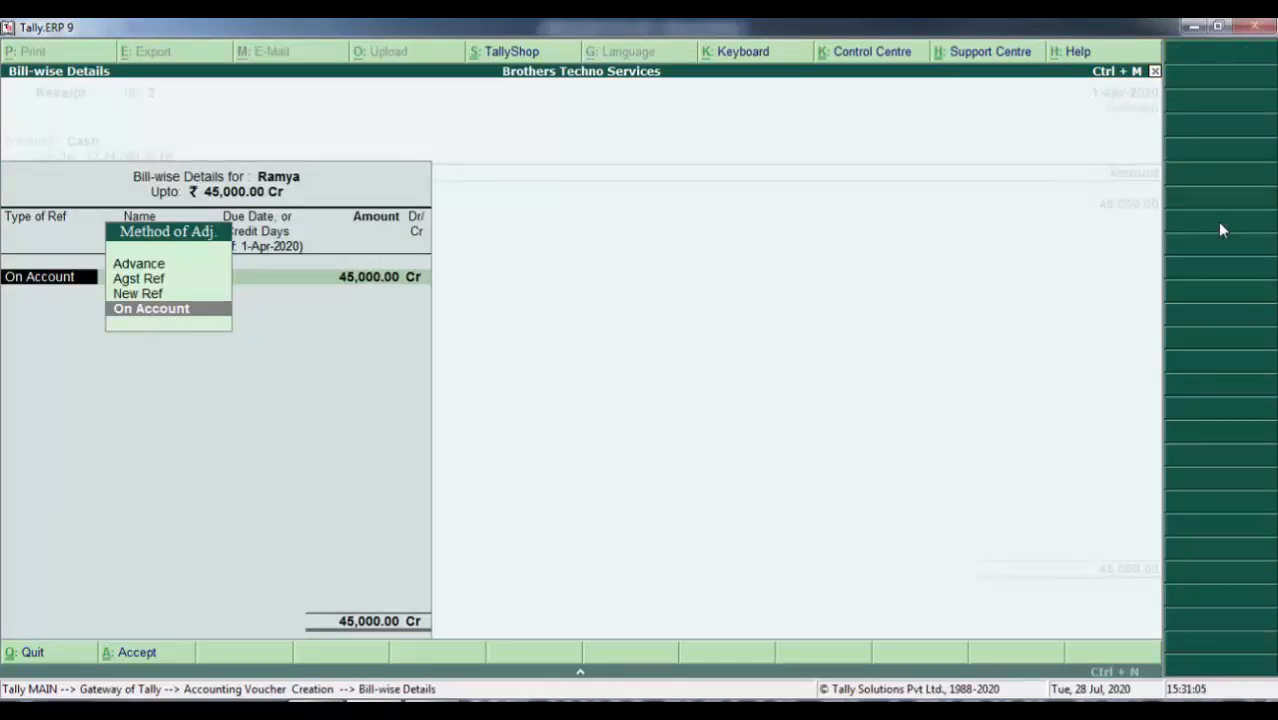
key(Up)
key(Up)
key(Up)
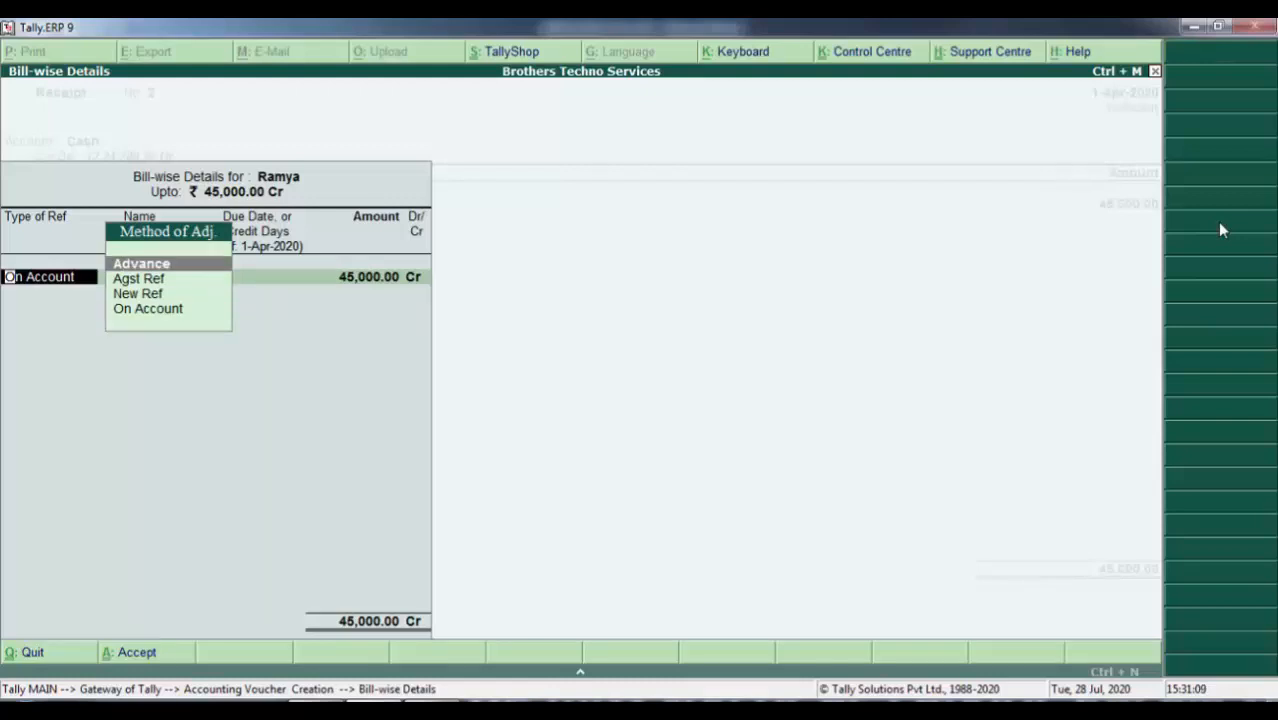
key(Return)
key(Return)
key(Return)
key(Return)
key(Return)
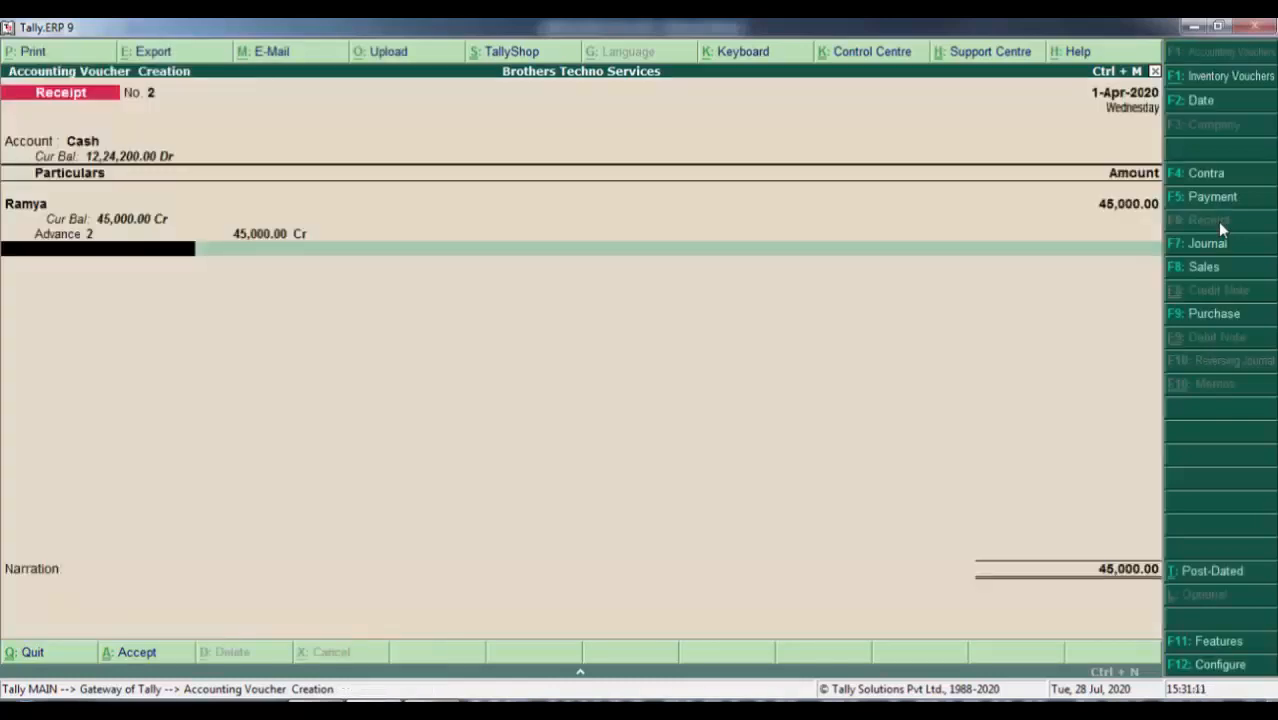
Add the narration "Being cash recieved" to the customer's advance receipt and save the voucher
text(Beinhc ash)
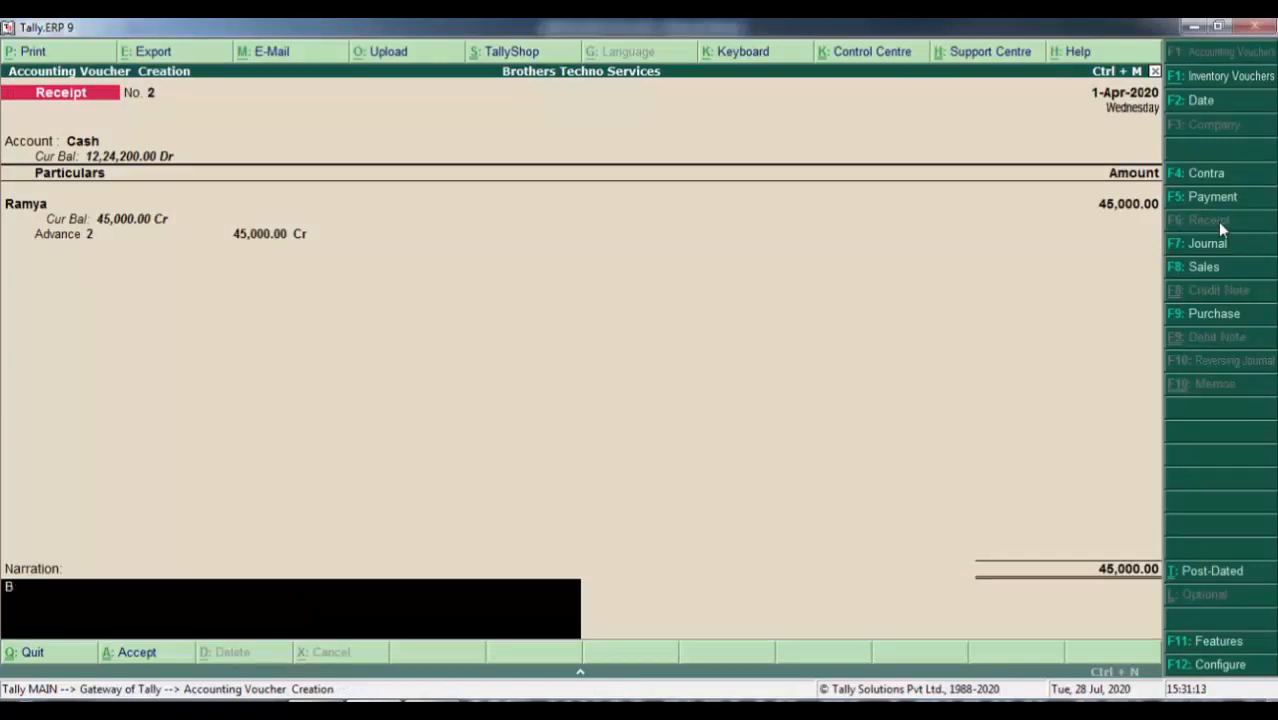
key(BackSpace)
key(BackSpace)
key(BackSpace)
key(BackSpace)
key(BackSpace)
key(BackSpace)
key(BackSpace)
text(ng cash recieve)
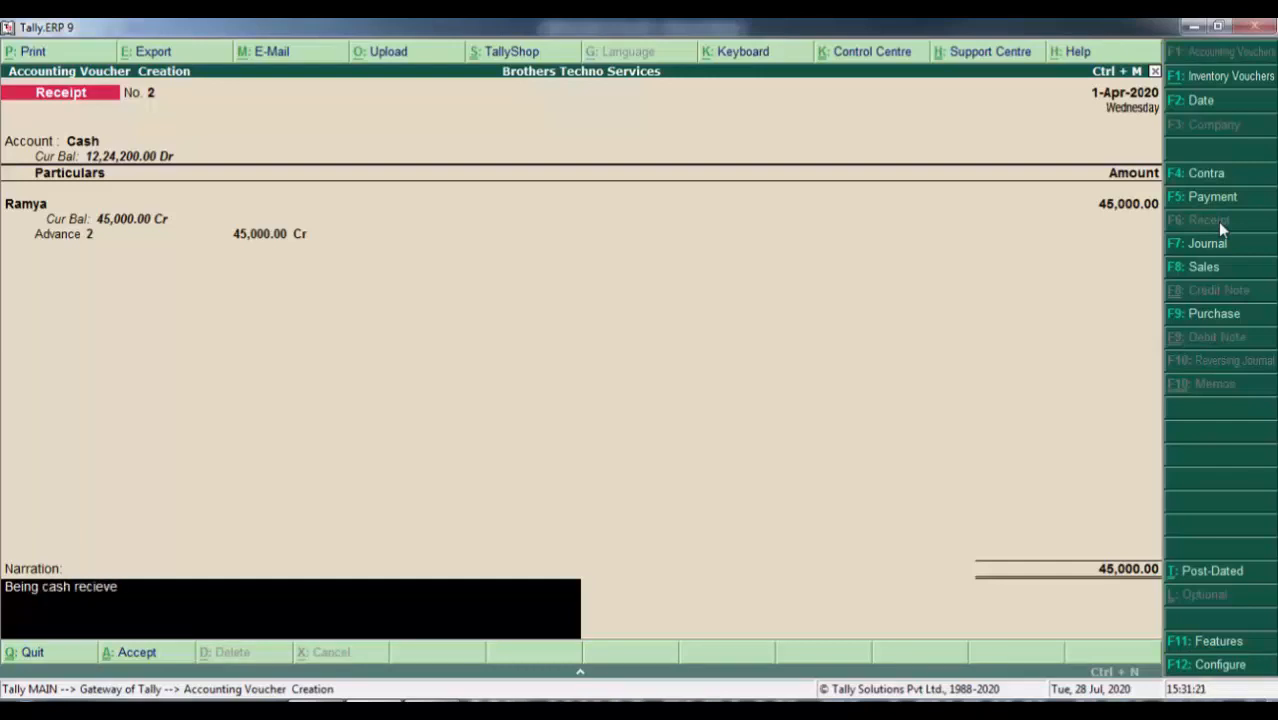
text(d)
key(Return)
key(Return)
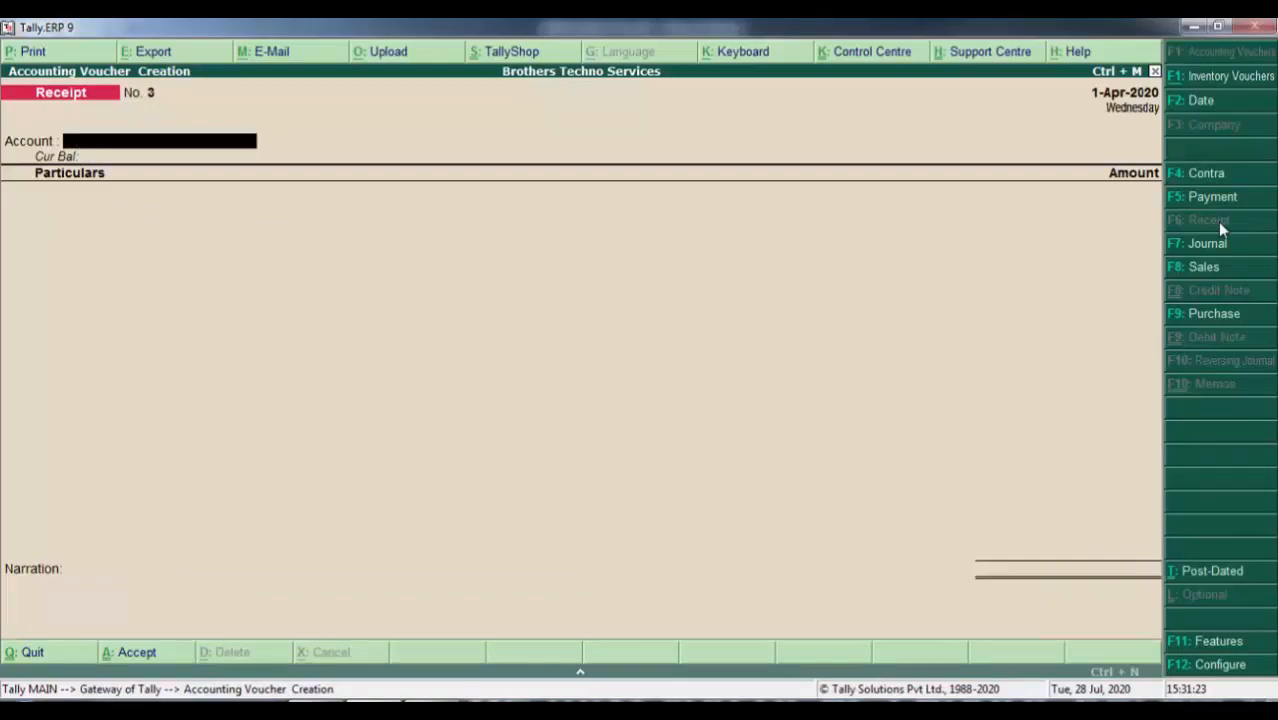
Check the prakash ads transaction in Word and start a Tally.ERP 9 payment from Cash with Advetisements as the particulars
key(alt+Tab)
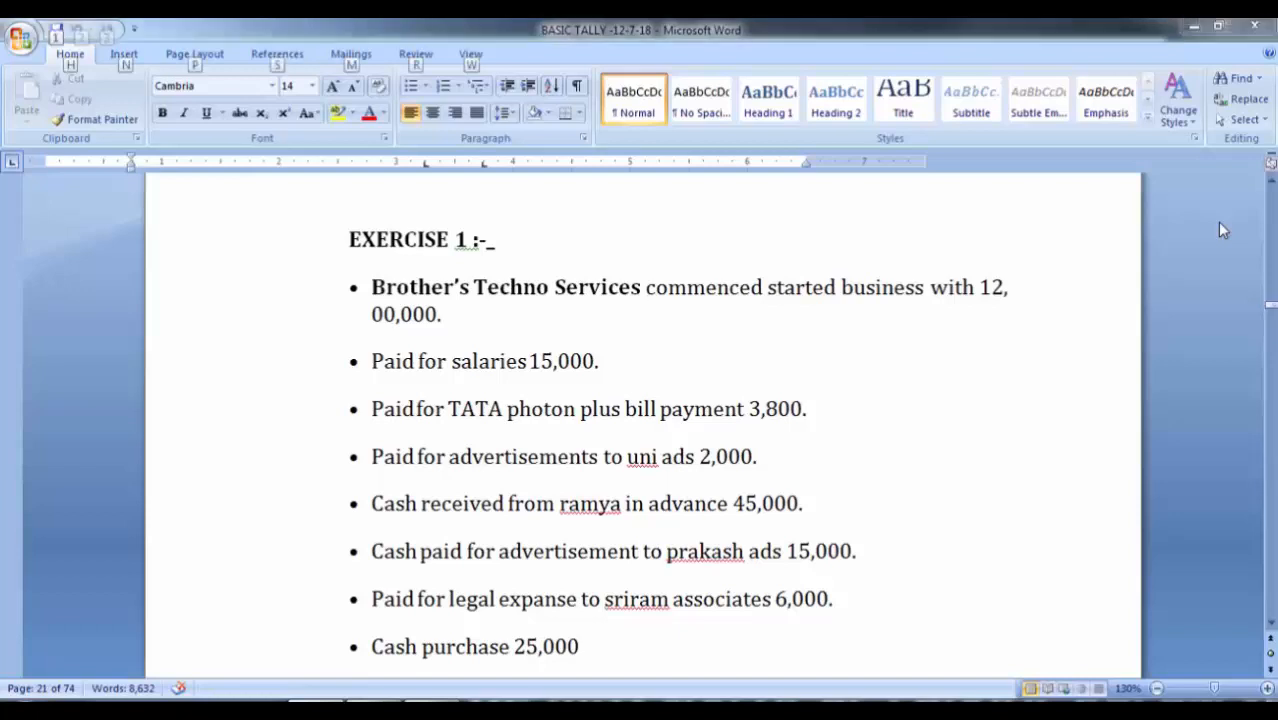
key(alt+Tab)
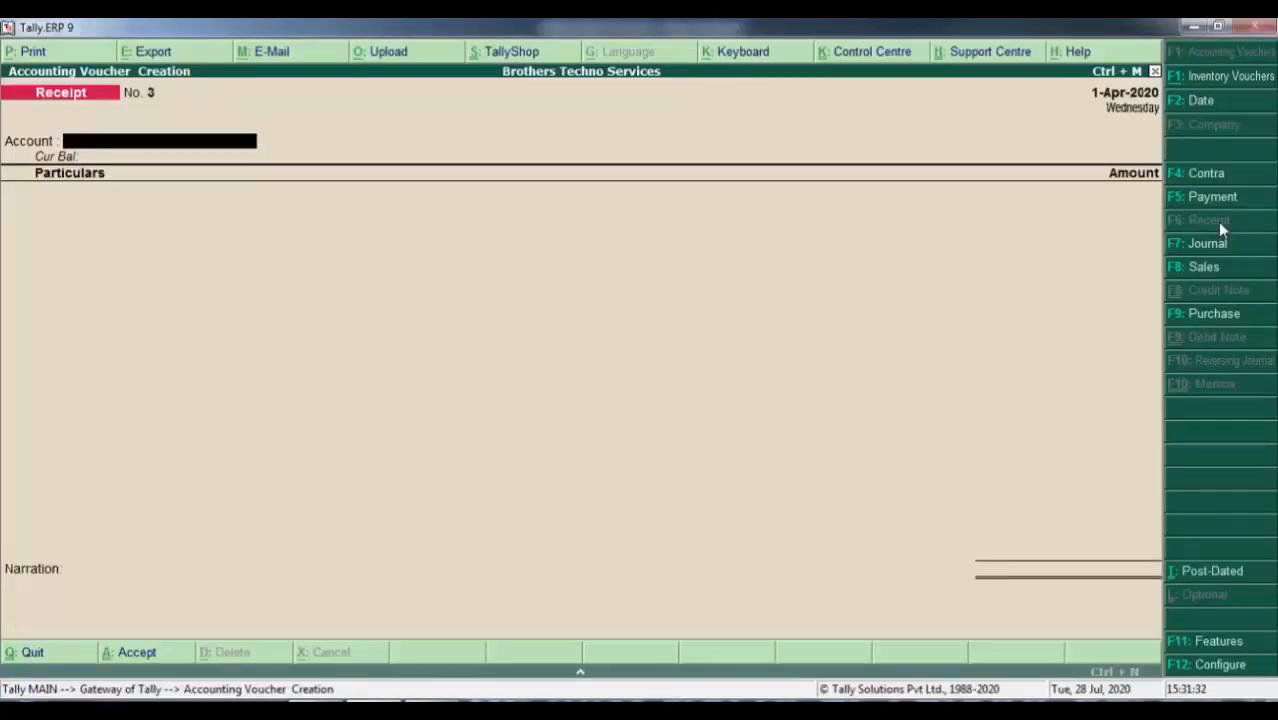
key(F5)
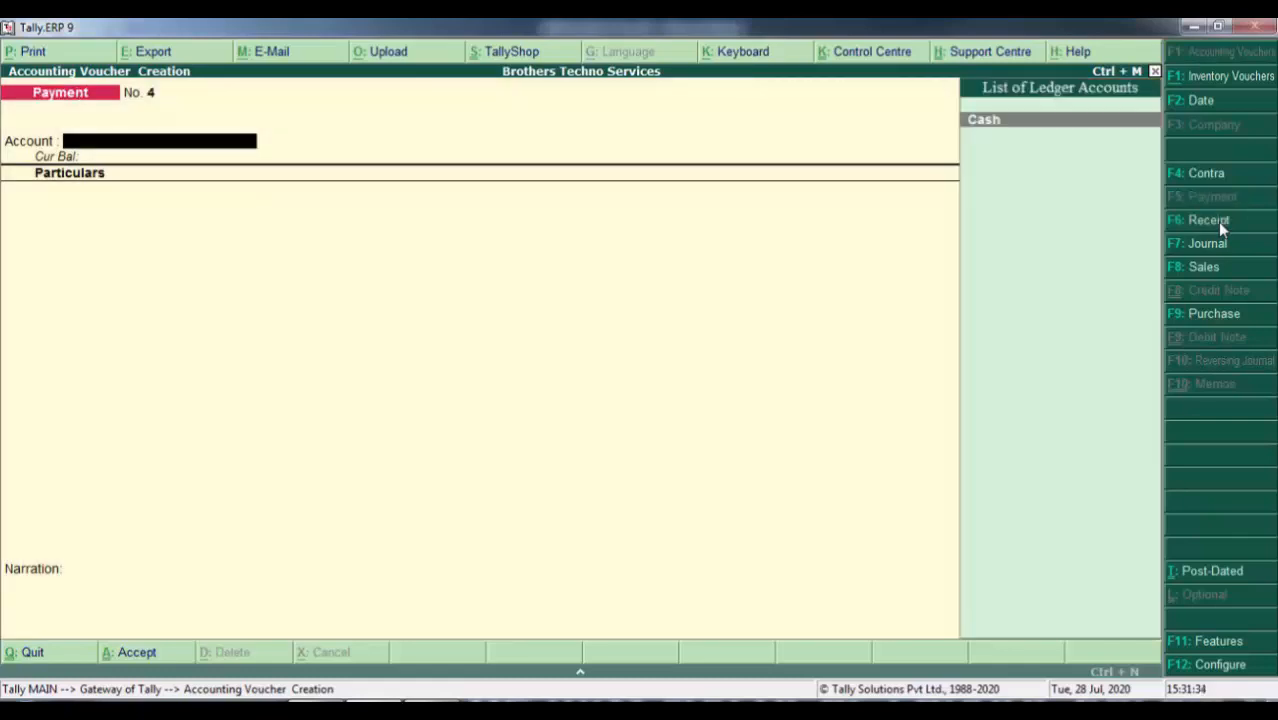
key(Return)
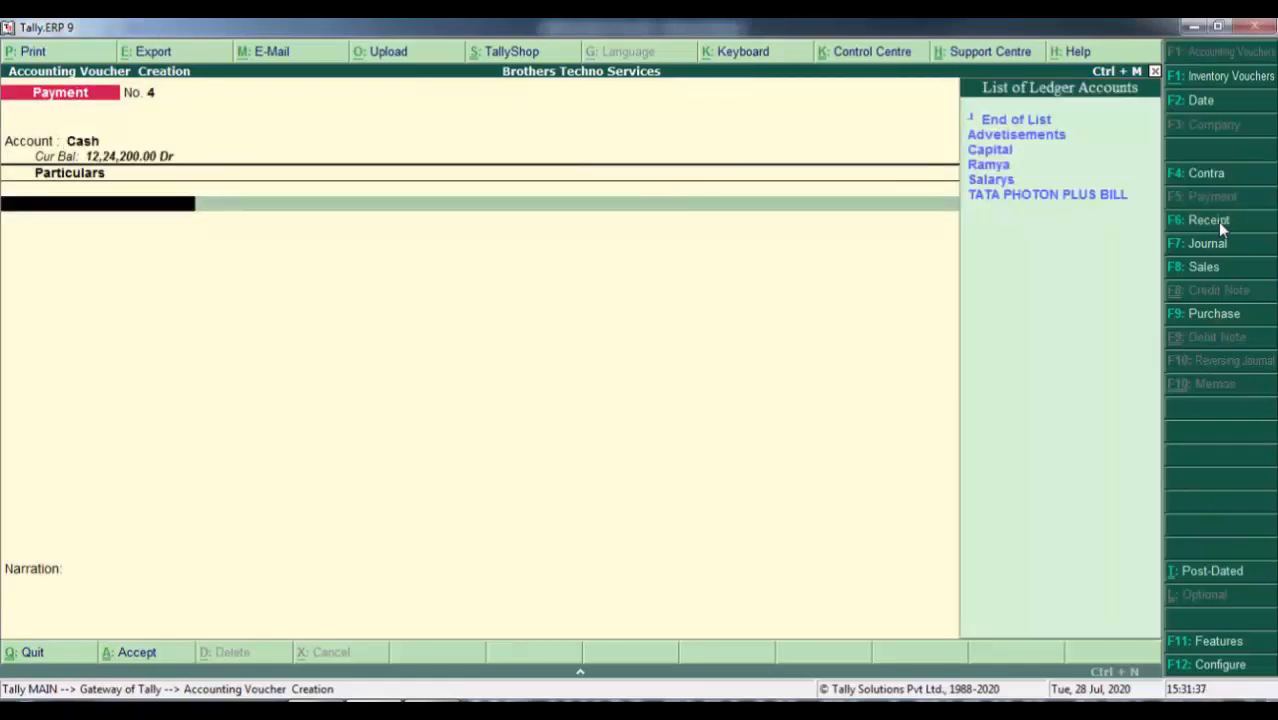
key(Down)
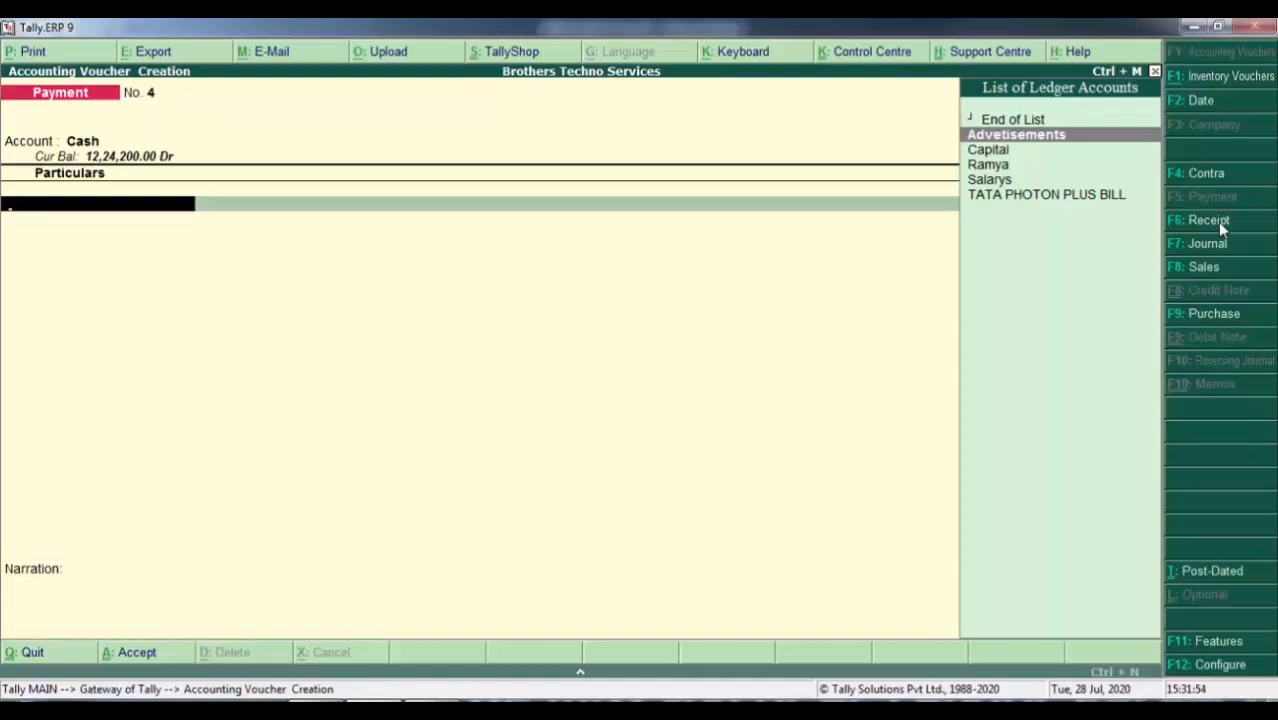
key(Return)
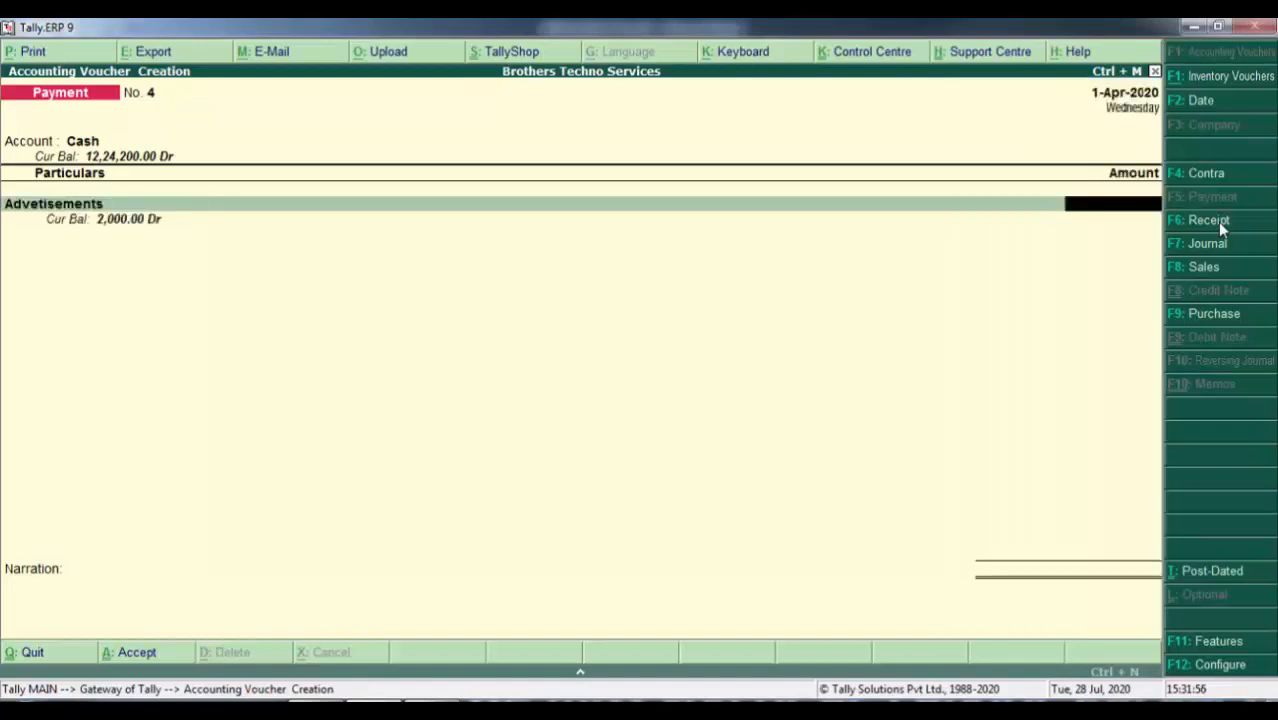
Check the prakash ads amount in the Word exercise and enter 15,000 for Advetisements in the Tally.ERP 9 payment
key(alt+Tab)
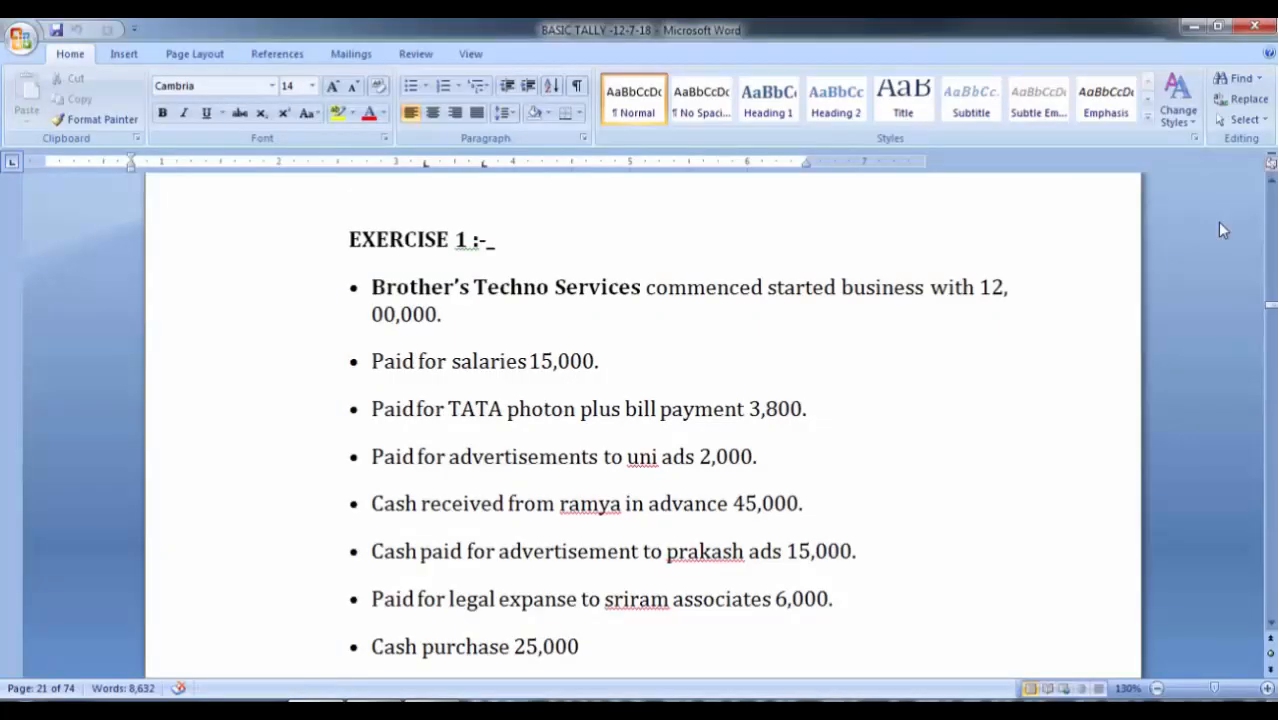
key(alt+Tab)
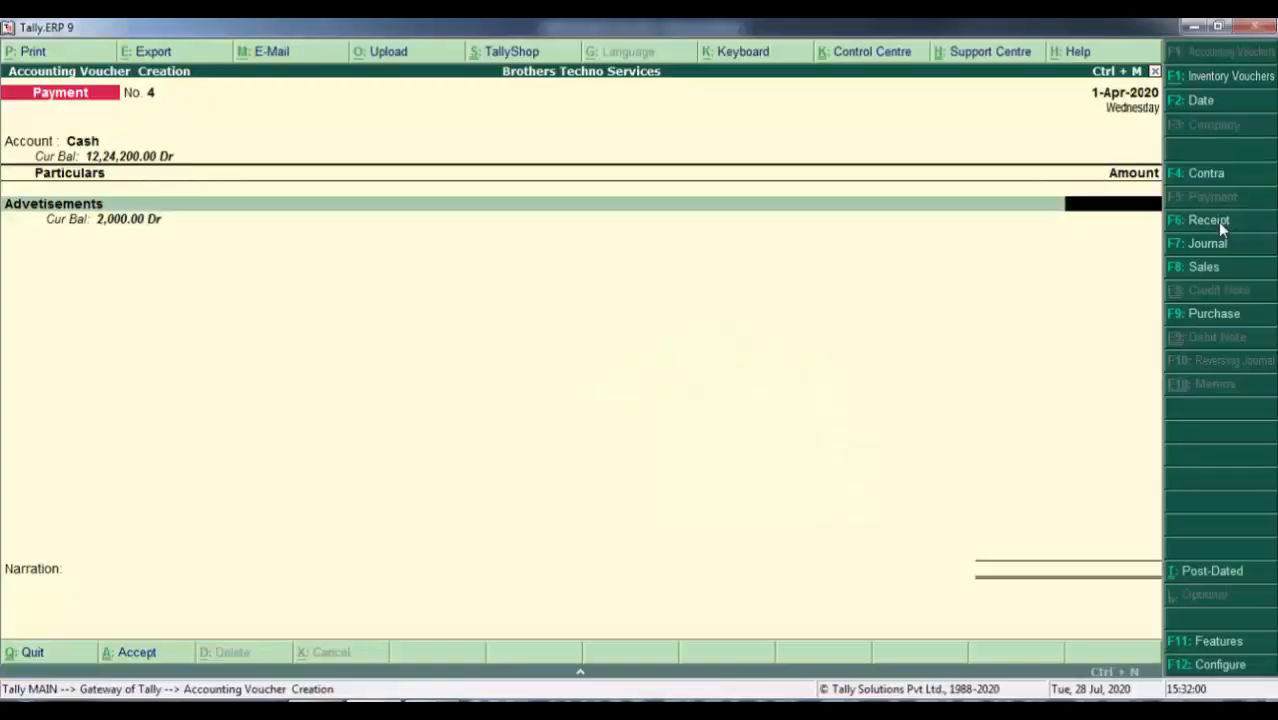
text(15,000)
key(Return)
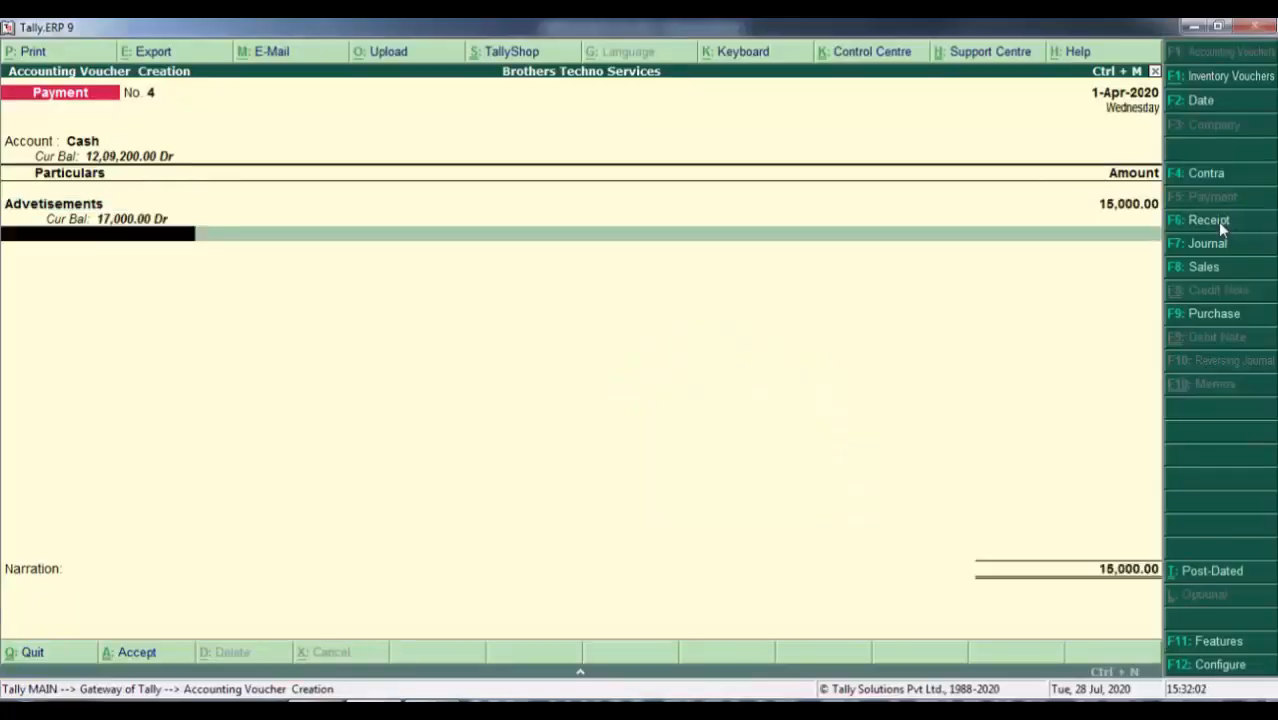
Add the narration "Being paid to Prakash ads" to the payment and save the voucher
key(Return)
text(Being pa)
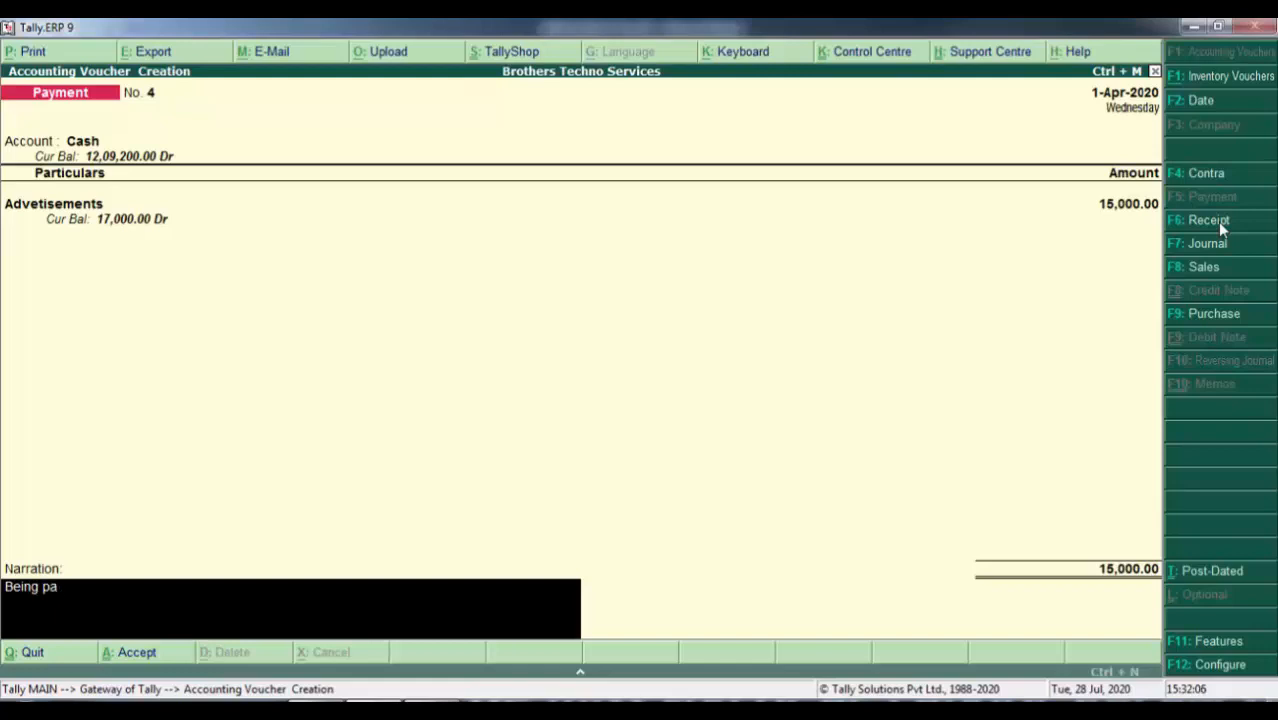
text(id to Prakash ads)
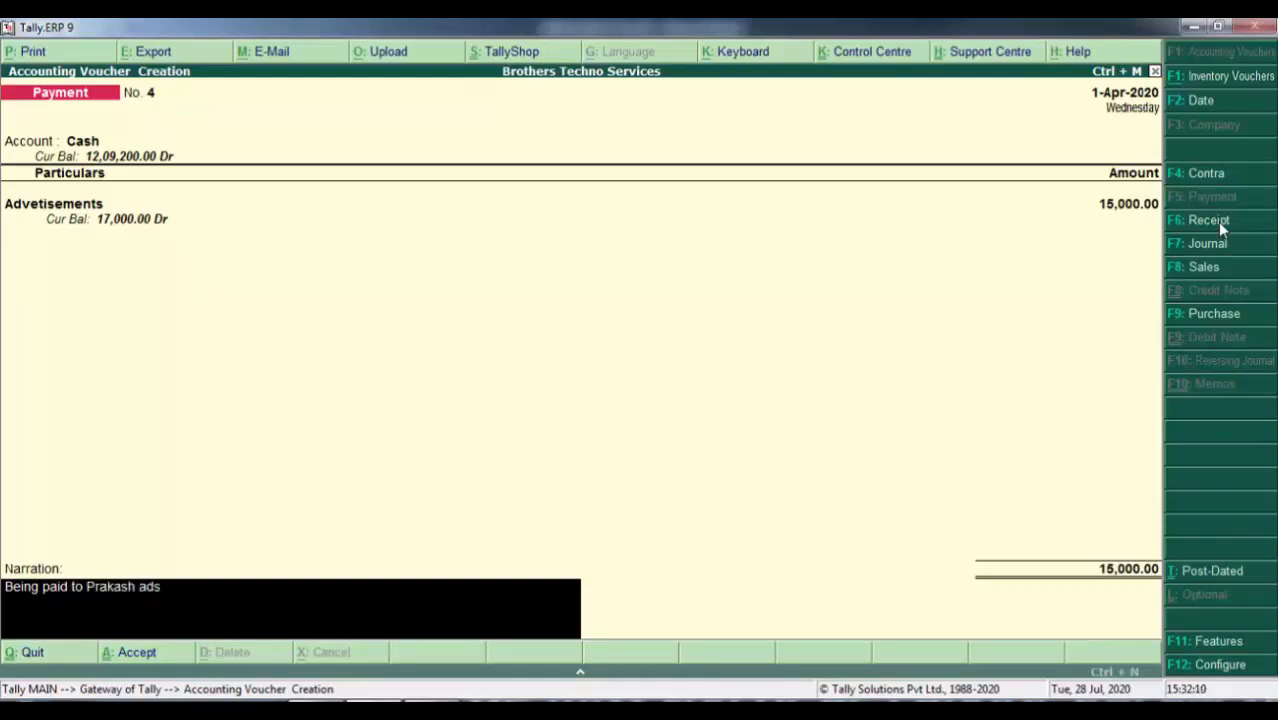
key(Return)
key(Return)
Check the legal expense transaction in the Word exercise and set Cash as the account of the next Tally.ERP 9 payment
key(alt+Tab)
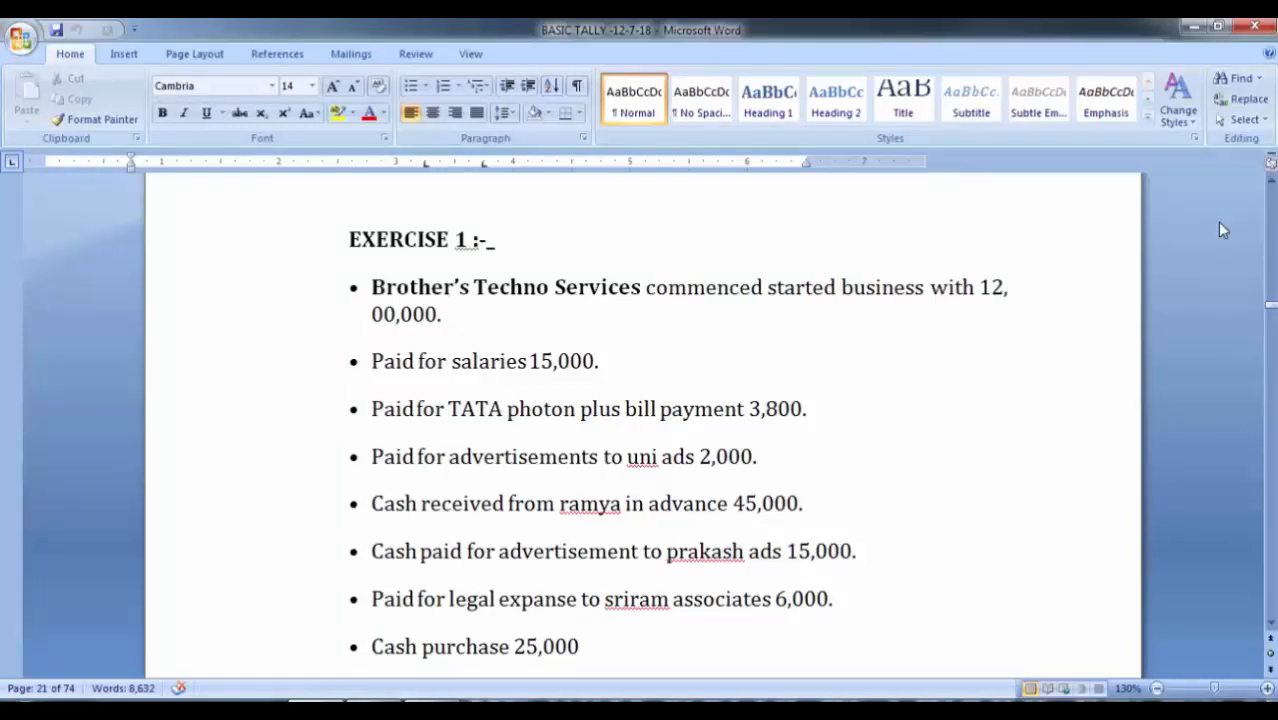
key(alt+Tab)
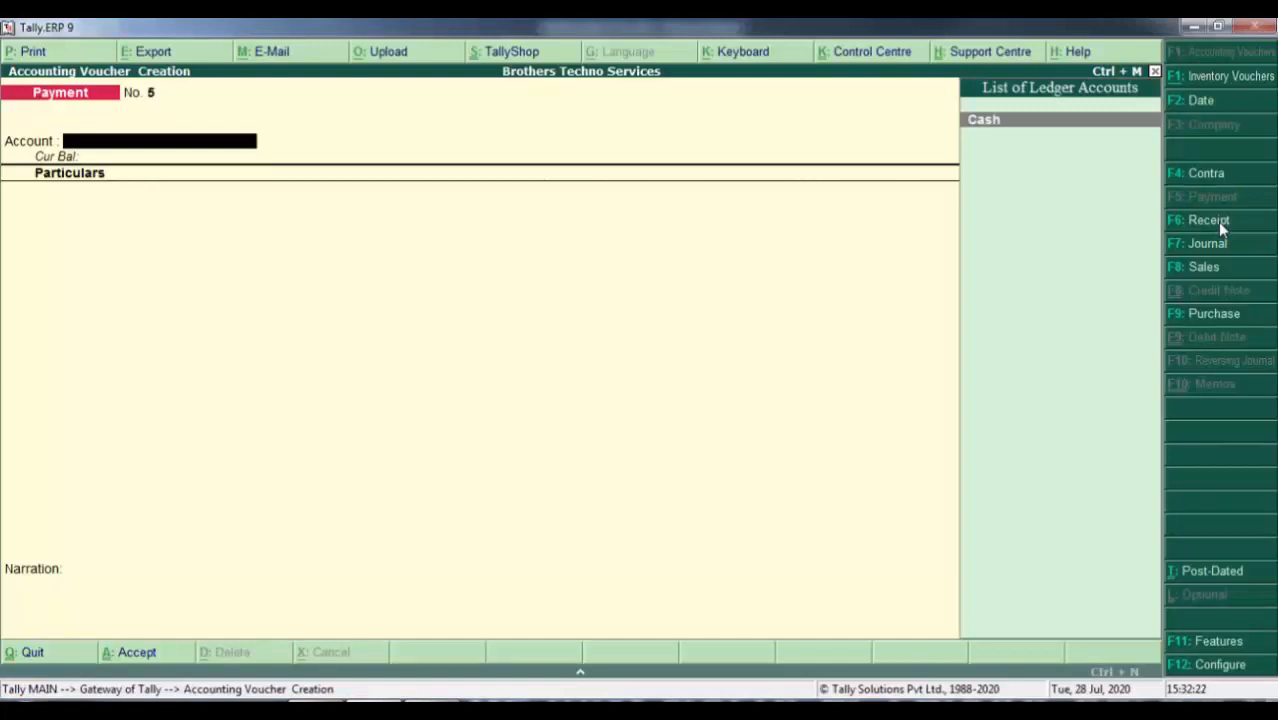
key(Return)
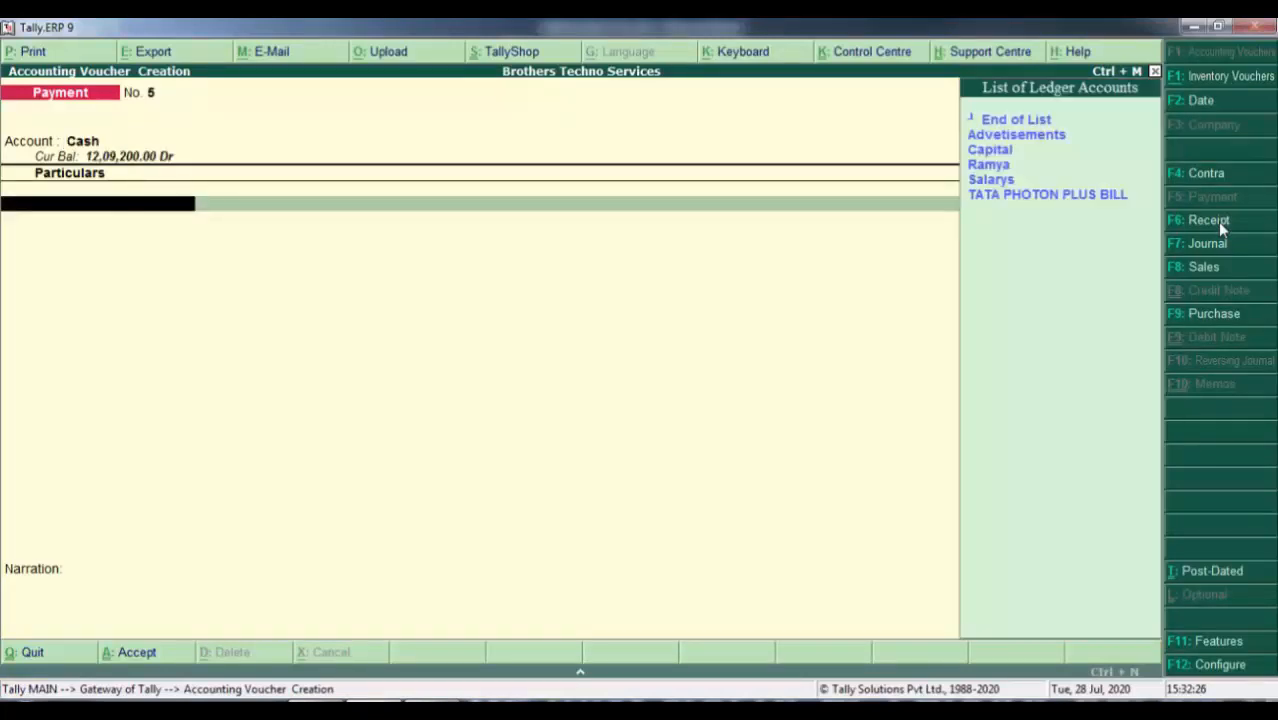
Create a Legal Expenses ledger under Indirect Expenses for the payment's particulars
key(alt+c)
text(Legal)
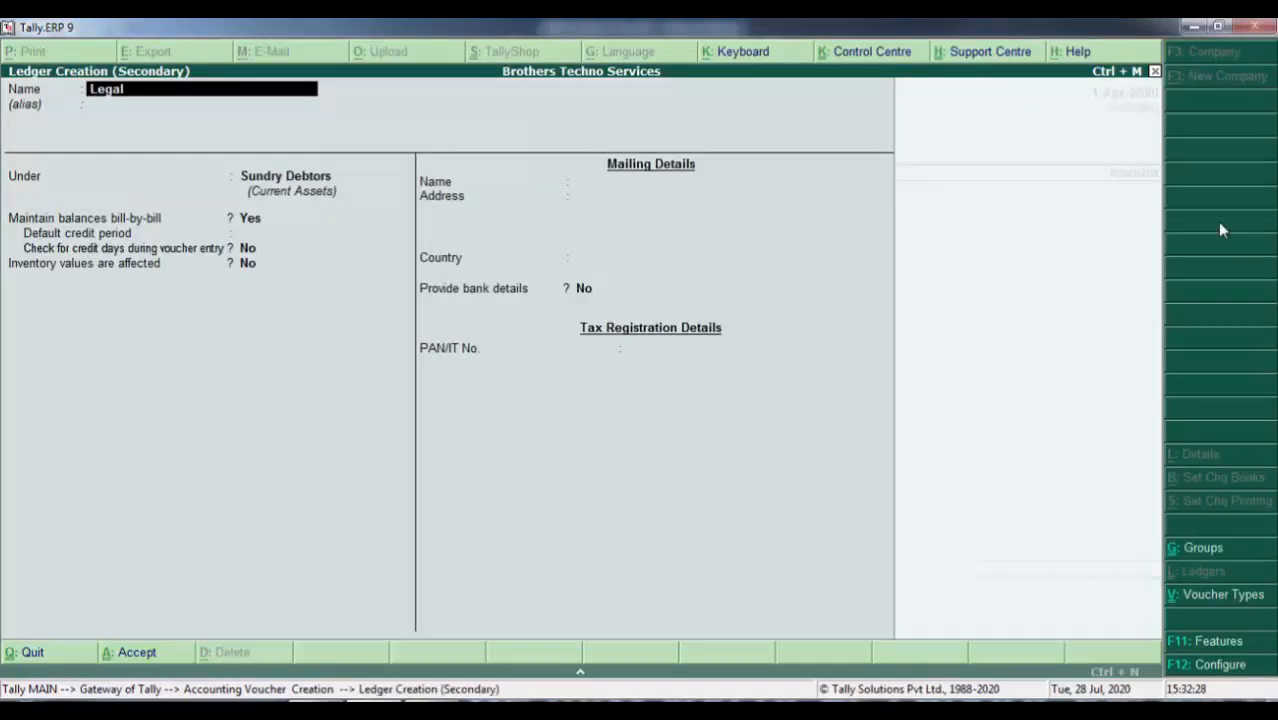
text( Expe)
text(nses)
key(Return)
key(Return)
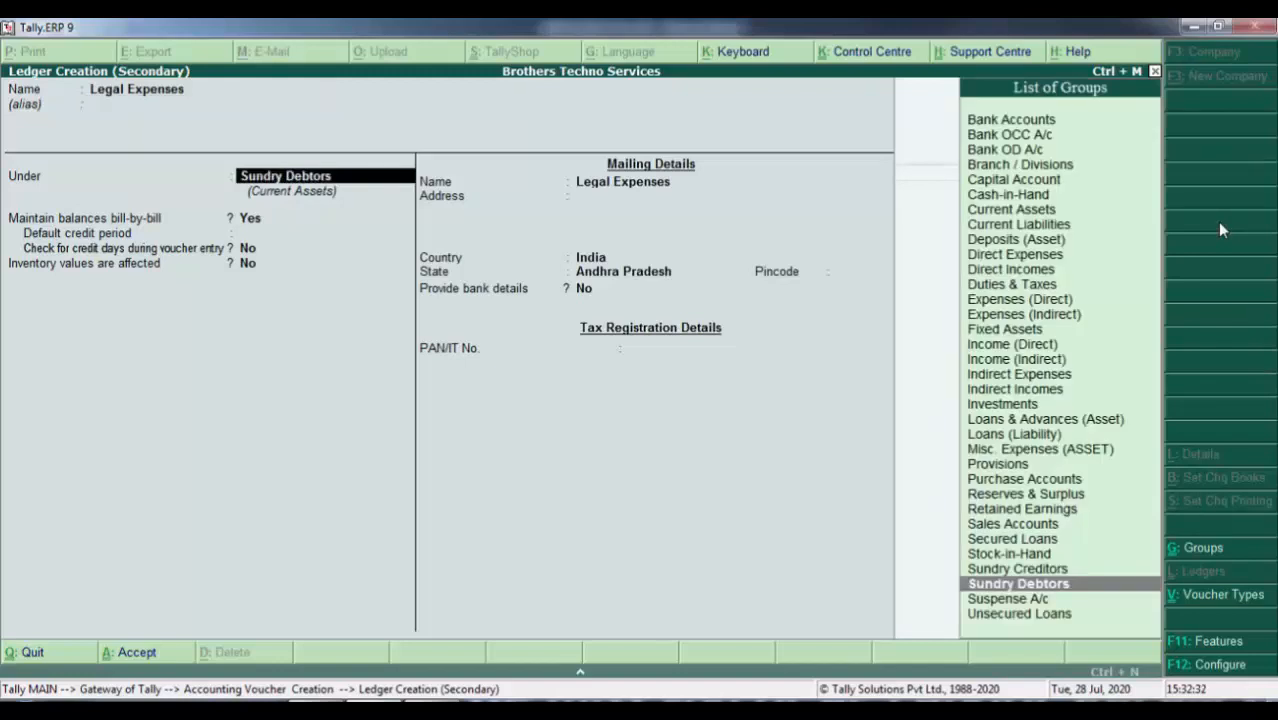
text(Indi)
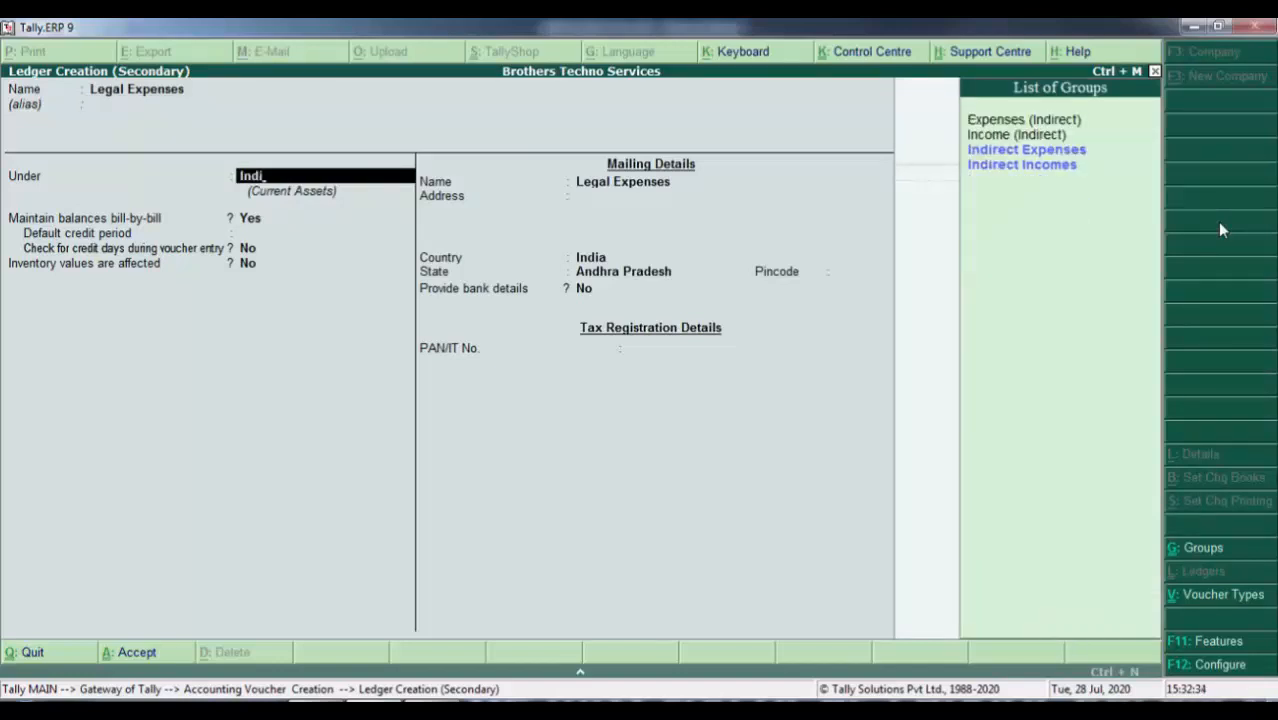
key(Return)
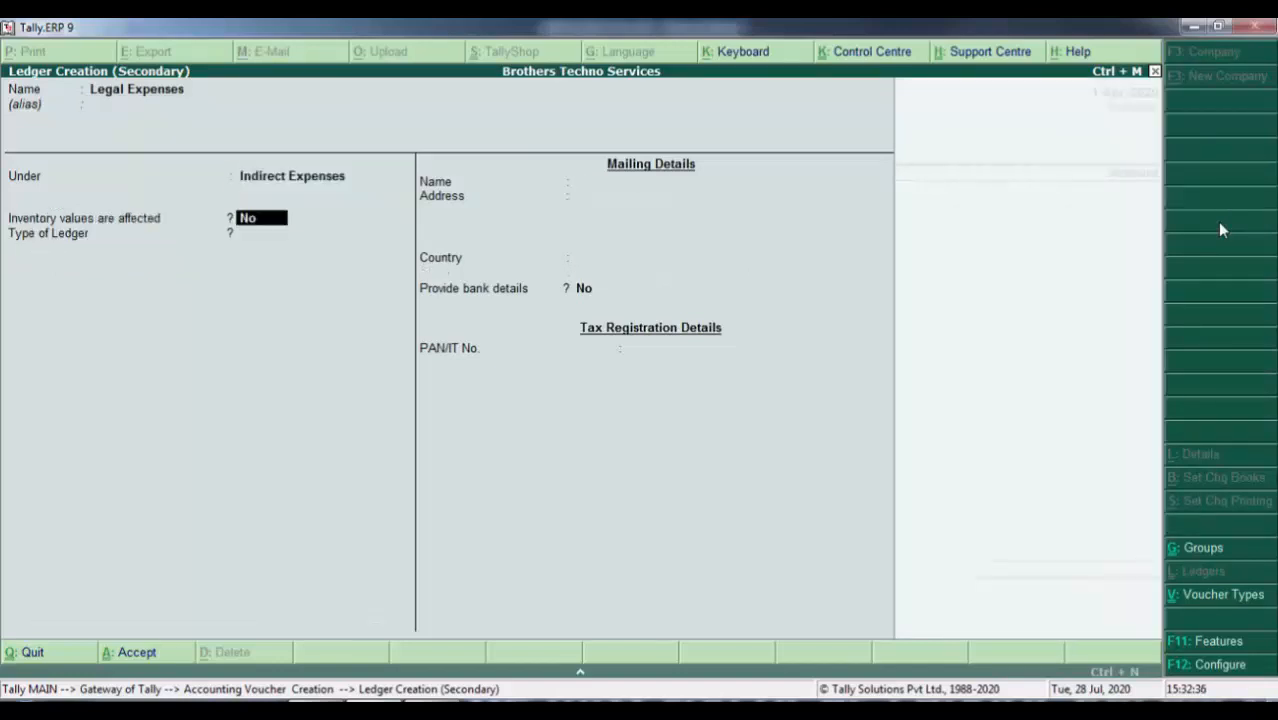
key(Return)
key(Return)
key(y)
Check the legal expense amount in the Word exercise and enter 6,000 for Legal Expenses in the Tally.ERP 9 payment
key(alt+Tab)
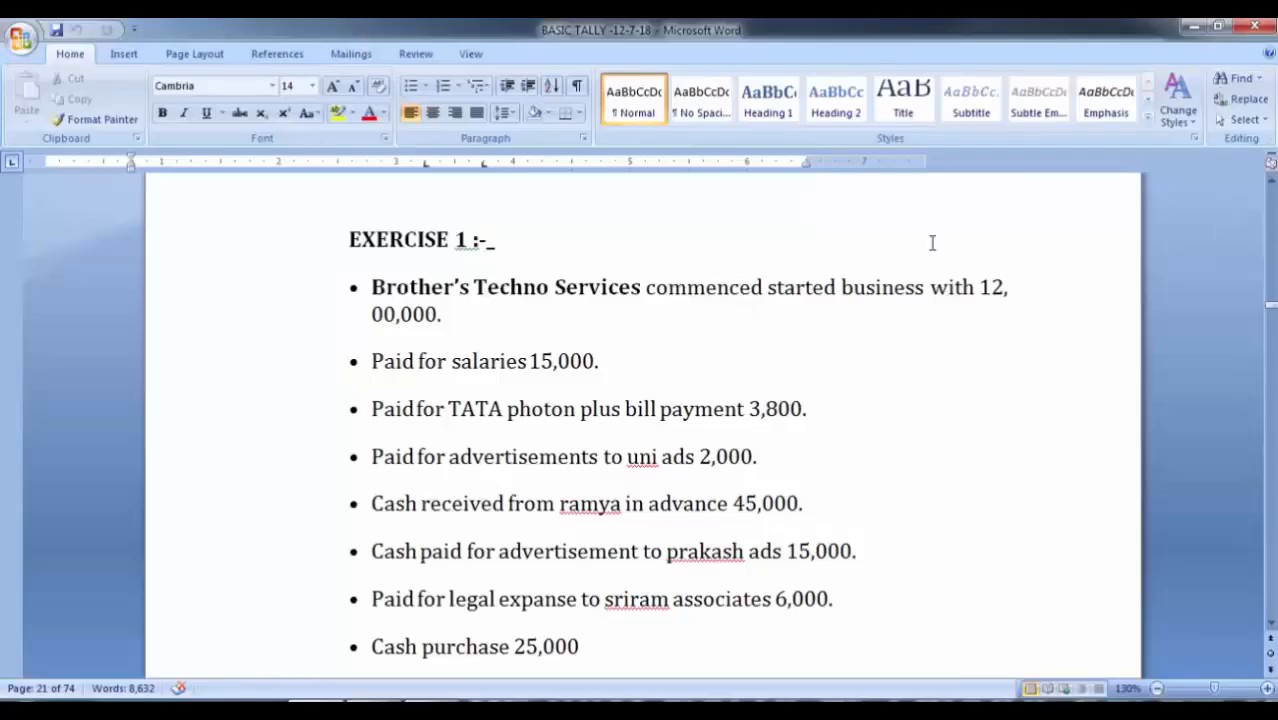
scroll(930, 240, down, 4)
key(alt+Tab)
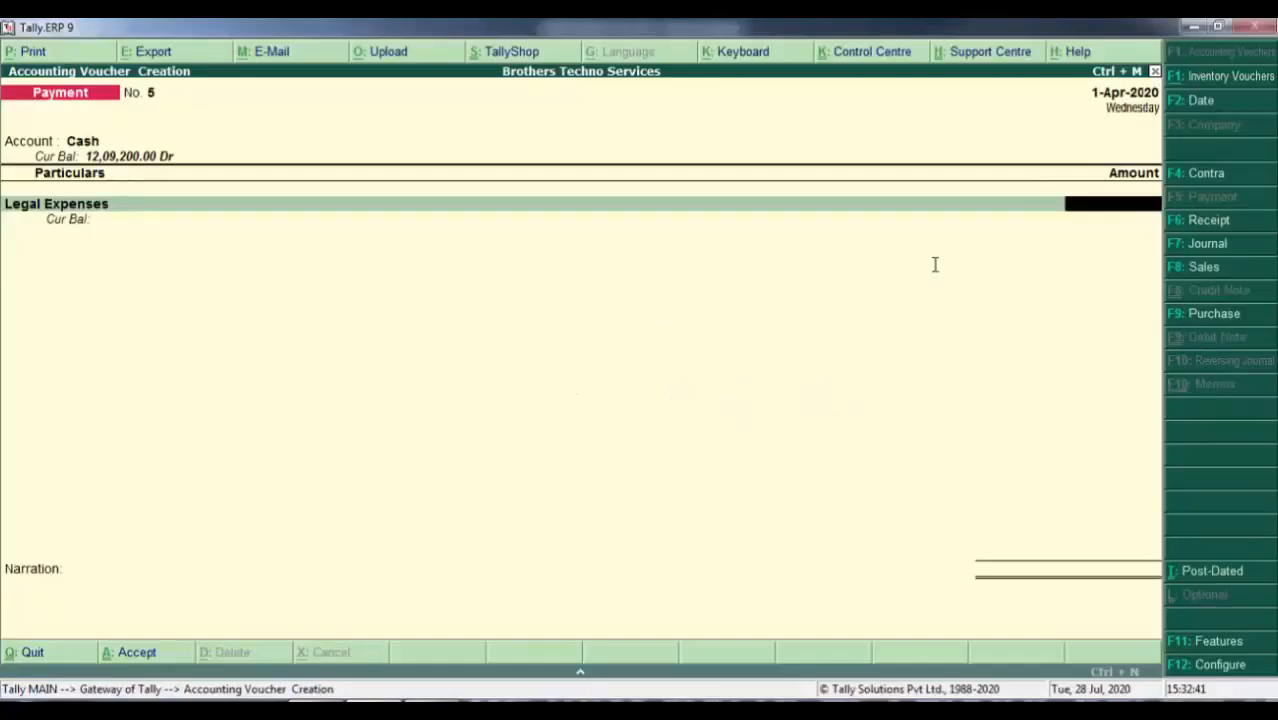
text(6000)
key(Return)
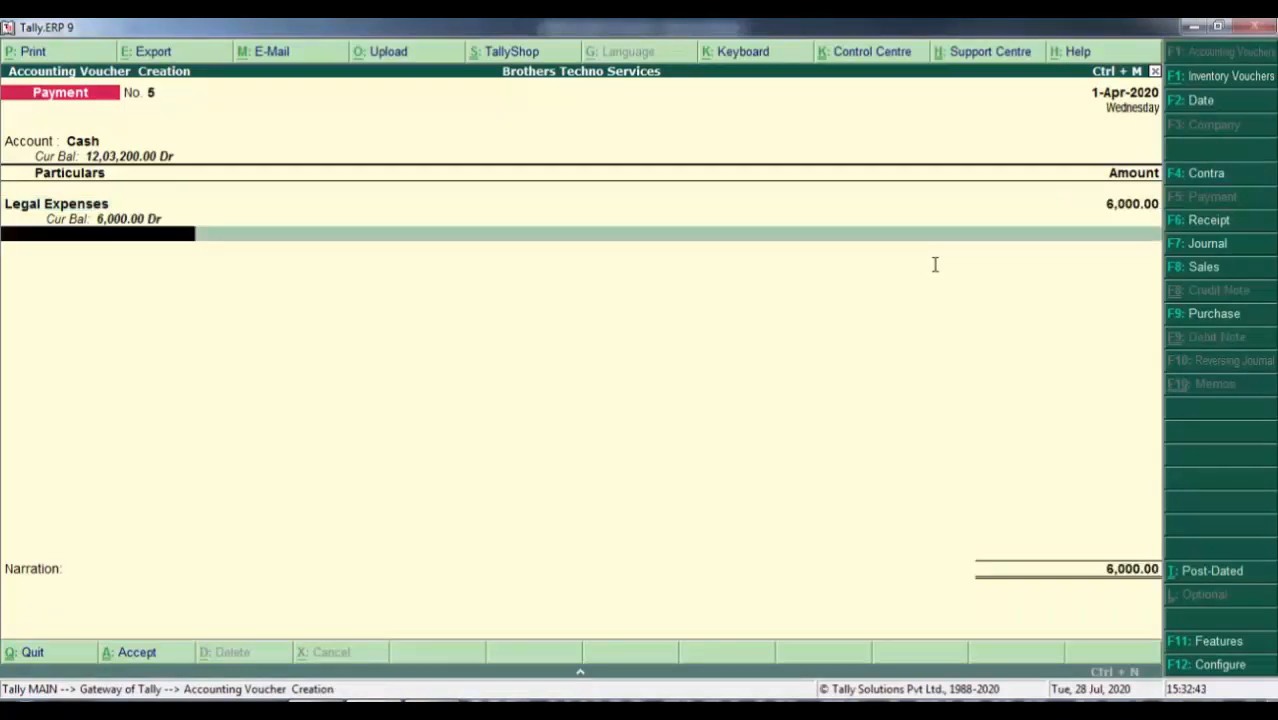
Add the narration "Being paid to sriram associates" to the payment and save the voucher
key(Return)
text(Bei)
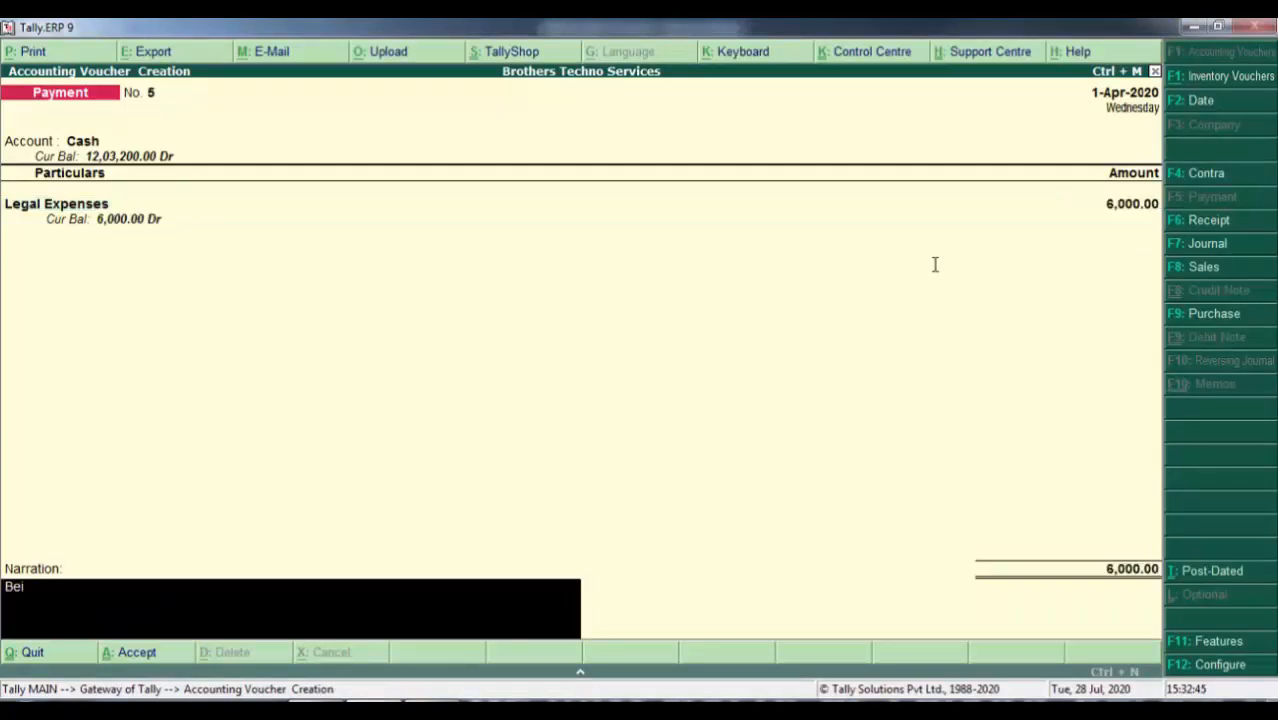
text(ng paid to sriram ass)
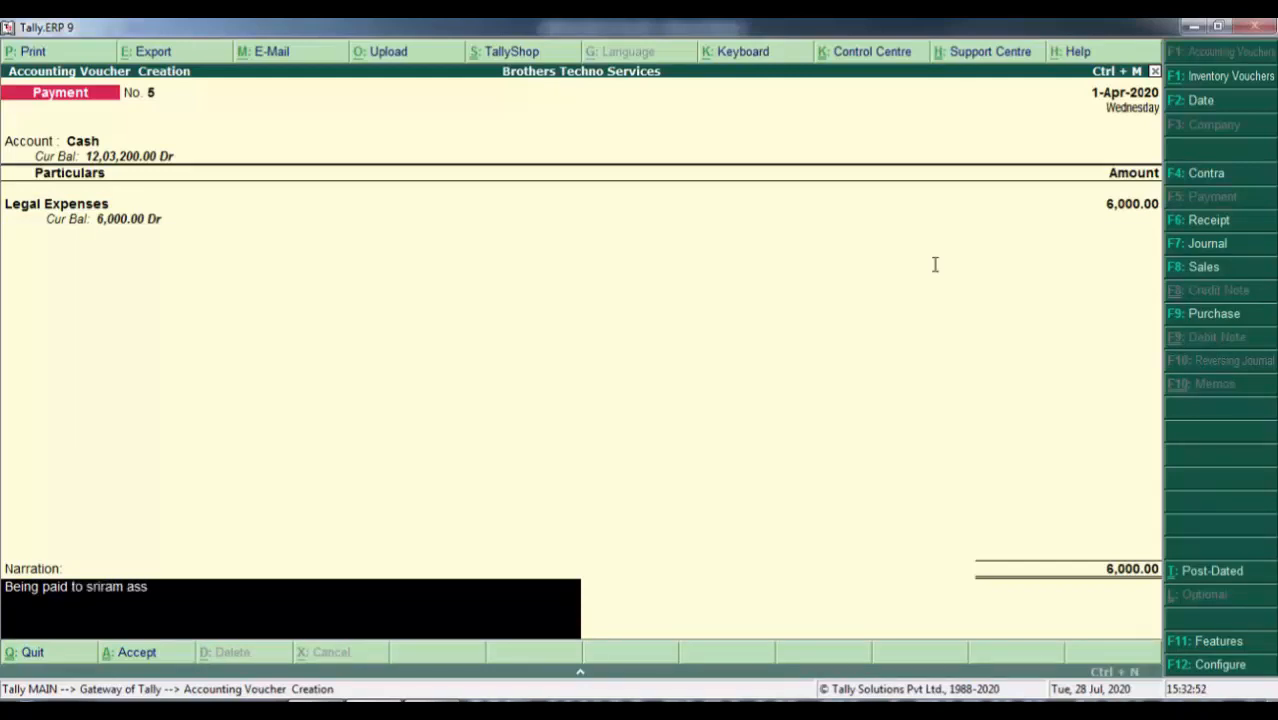
text(coaites)
key(BackSpace)
key(BackSpace)
key(BackSpace)
key(BackSpace)
key(BackSpace)
key(BackSpace)
key(BackSpace)
text(ociates)
key(Return)
key(Return)
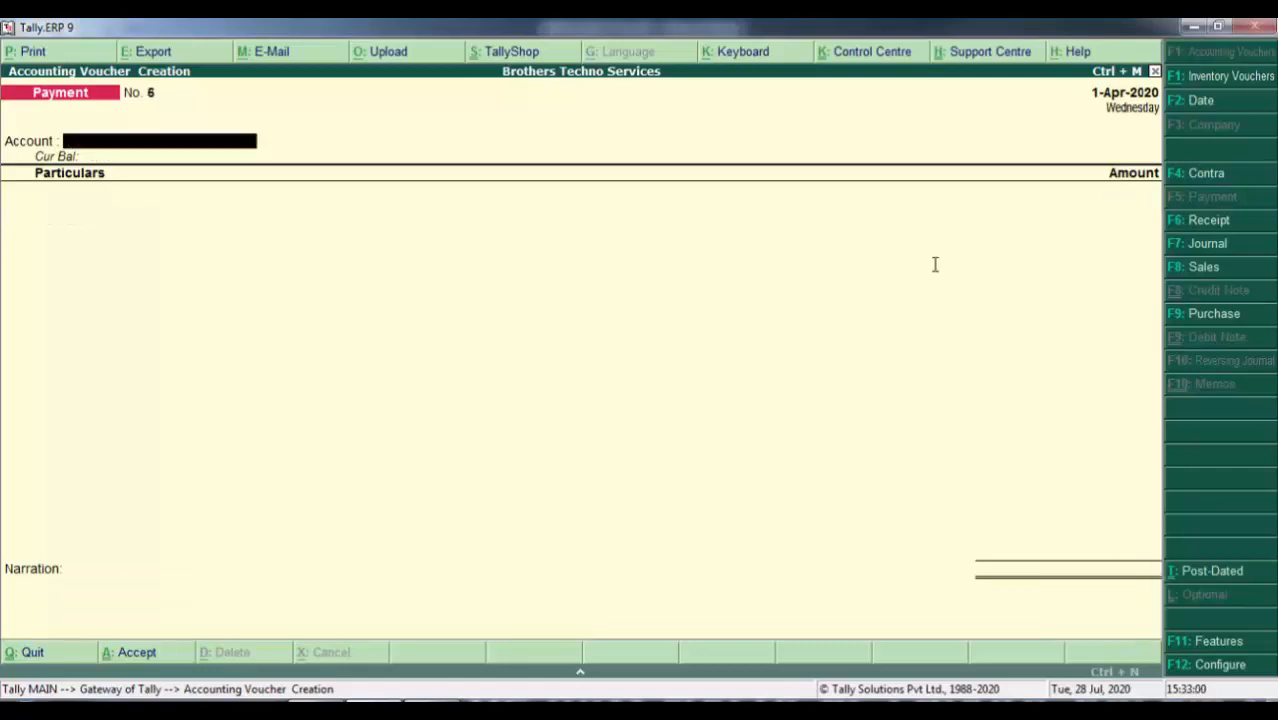
Check the cash purchase transaction in the Word exercise and start a purchase voucher in Tally.ERP 9
key(alt+Tab)
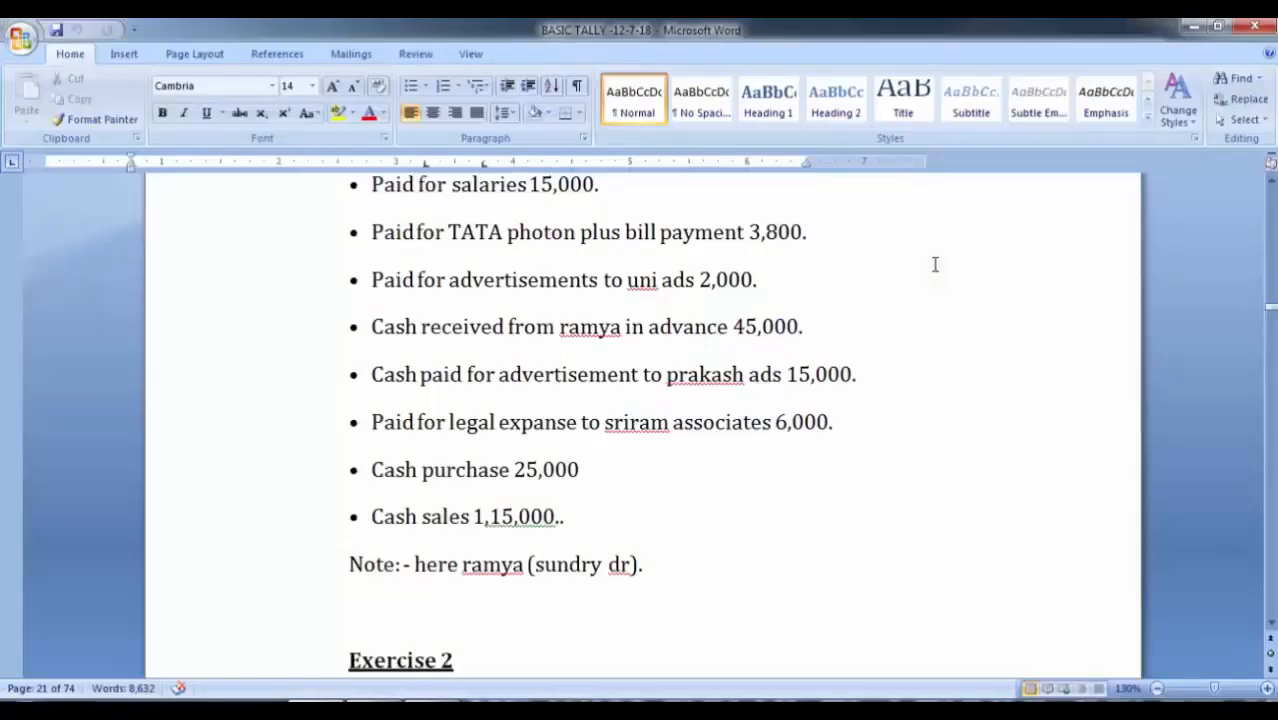
key(alt+Tab)
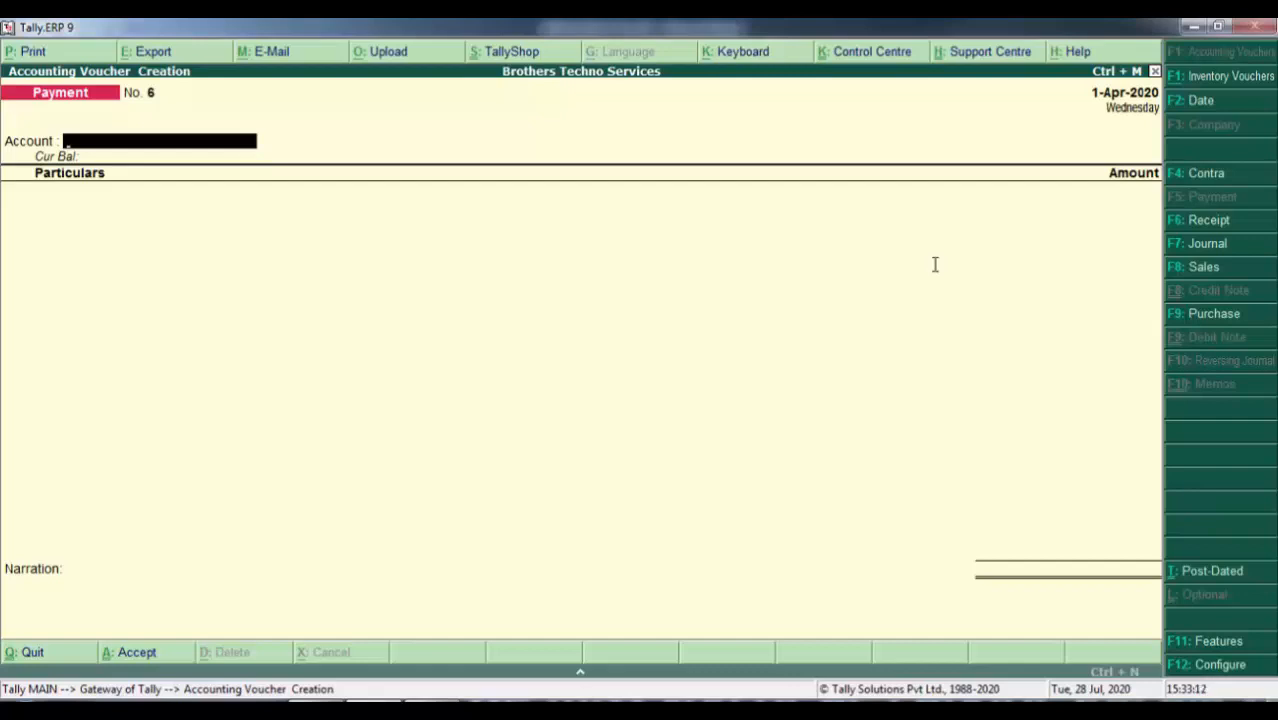
click(1203, 318)
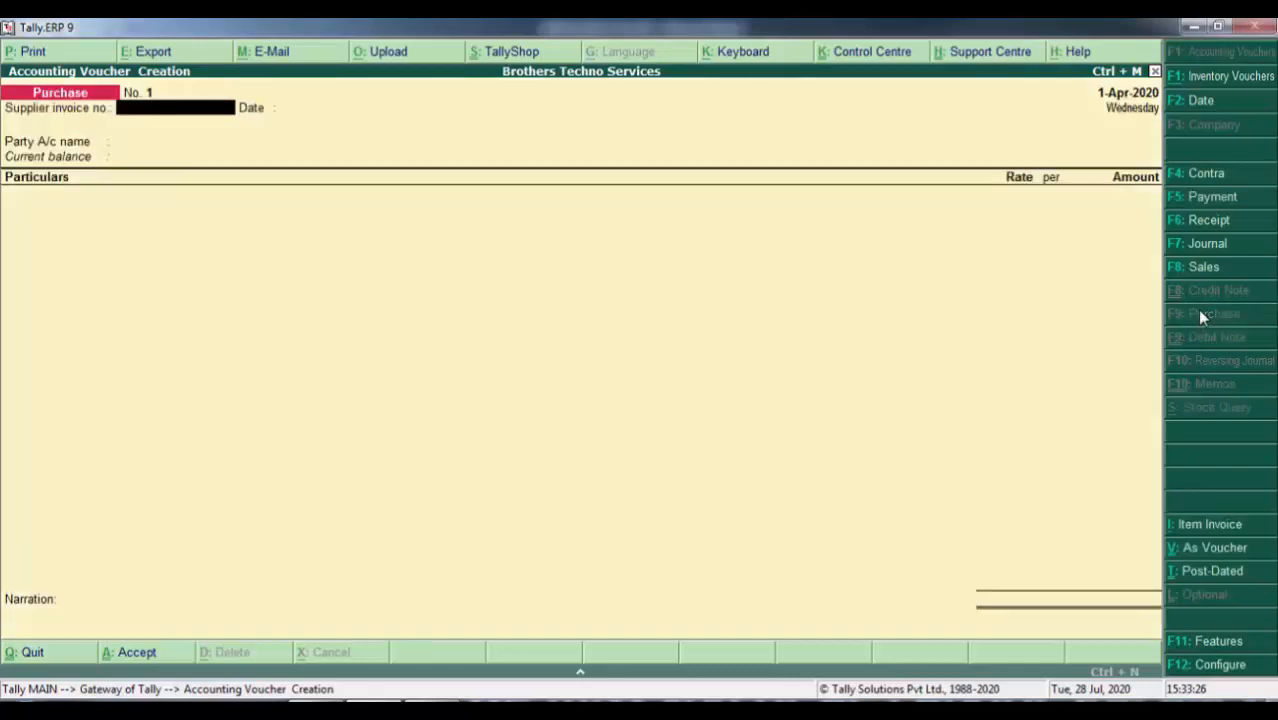
Compare the item invoice and accounting invoice layouts of the purchase voucher, ending in the accounting invoice layout
key(alt+i)
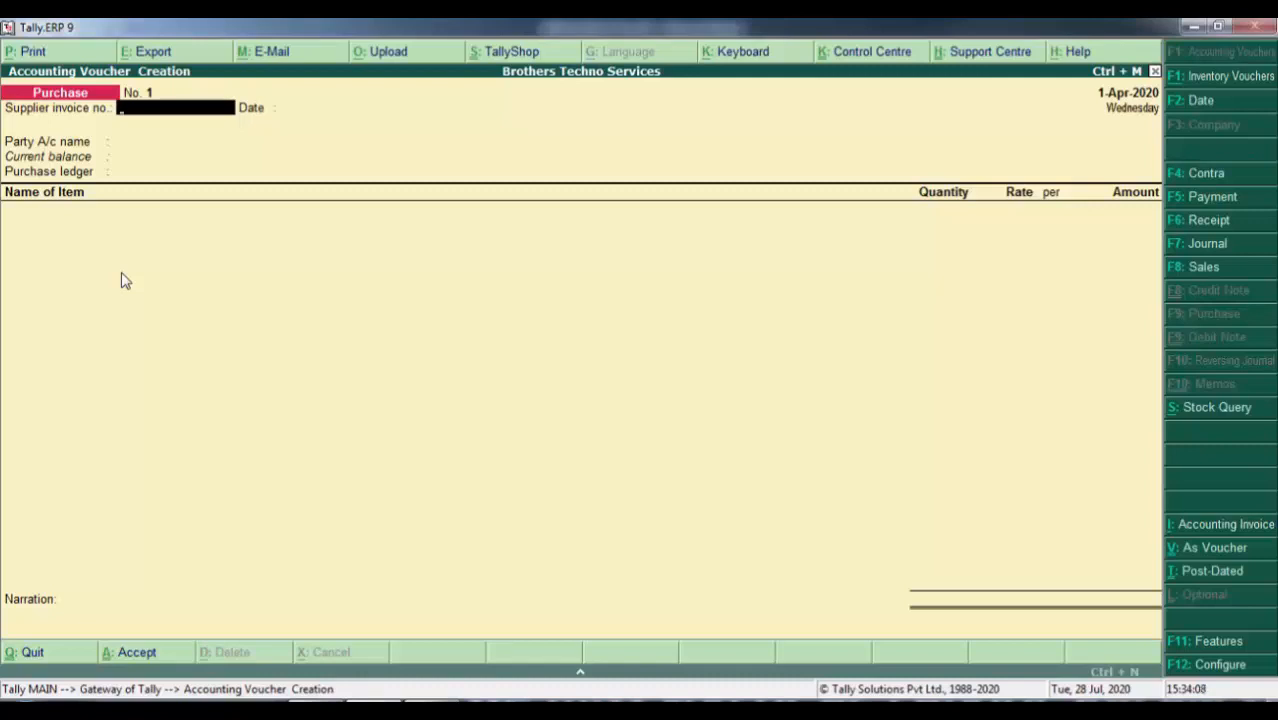
key(ctrl+i)
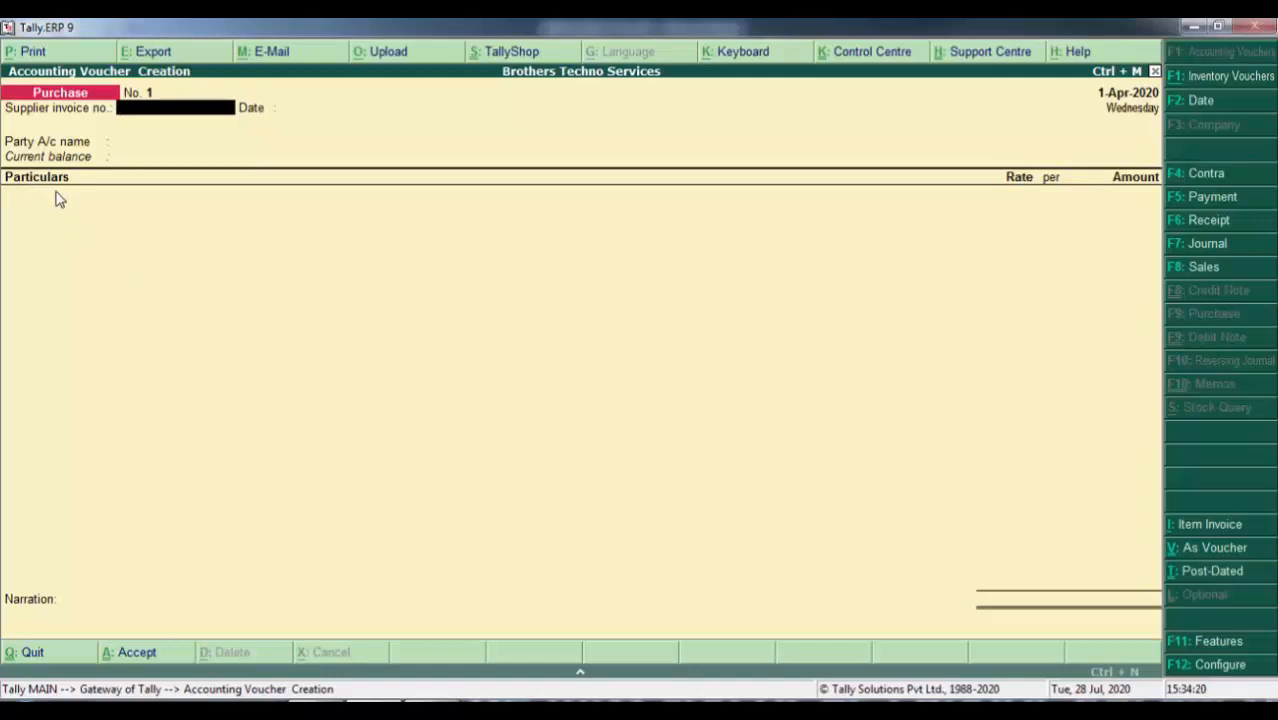
key(alt+i)
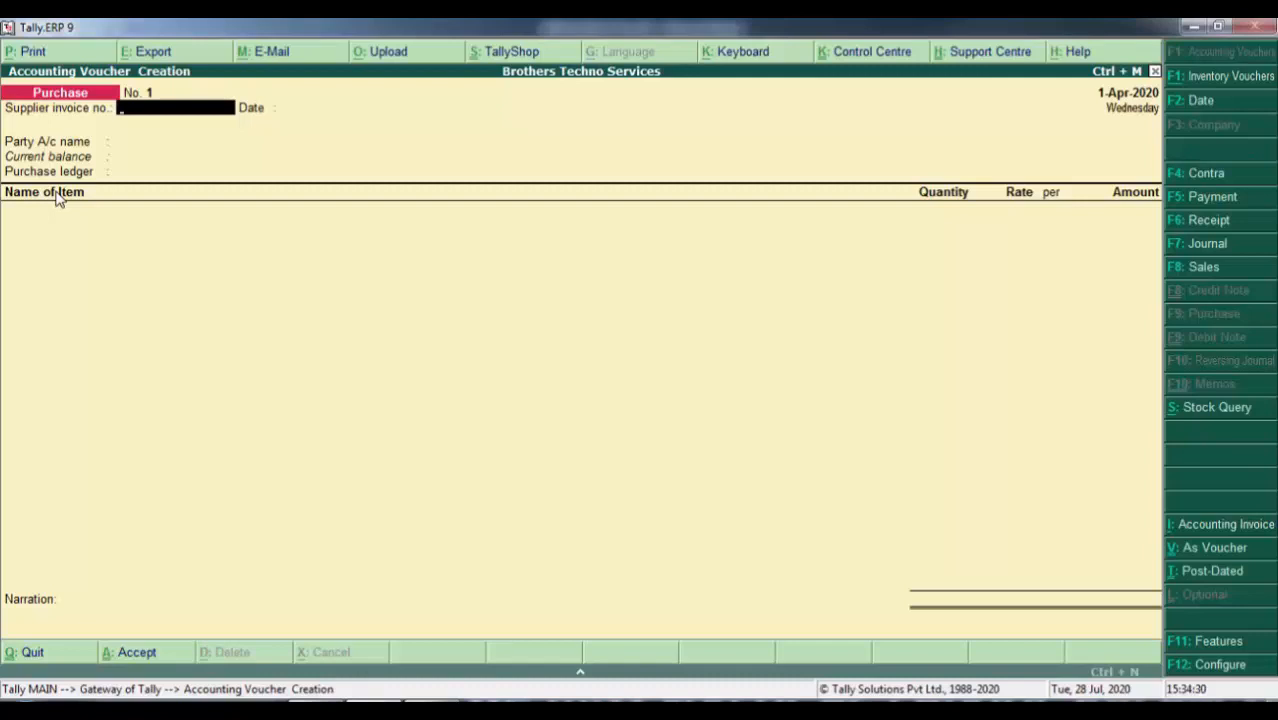
key(ctrl+i)
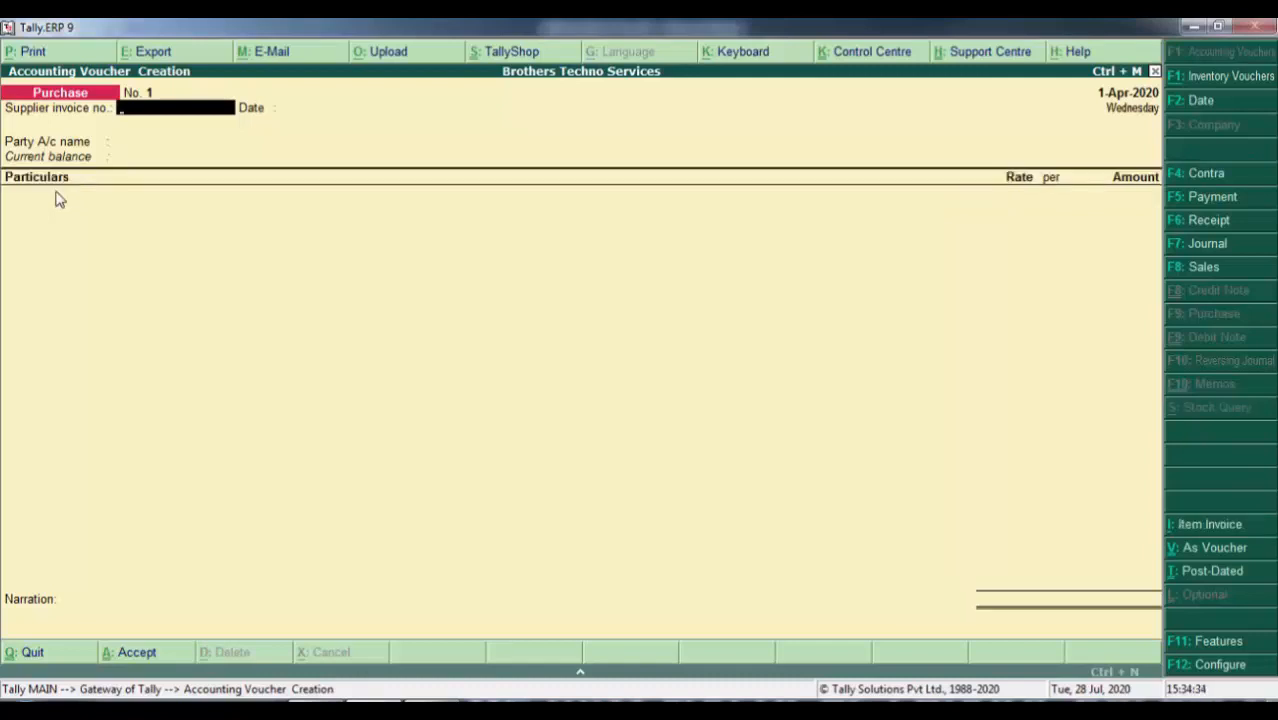
Set Cash as the party account of the purchase voucher, leaving the supplier invoice number and date blank
key(Return)
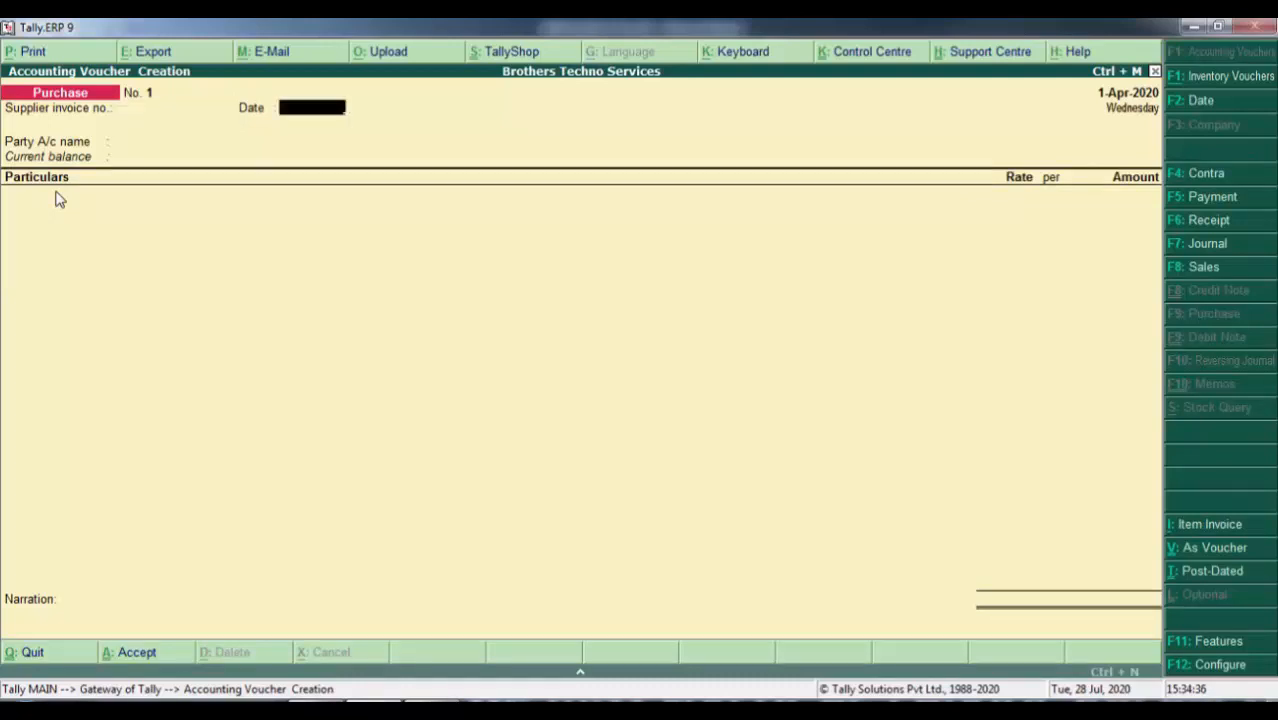
key(Return)
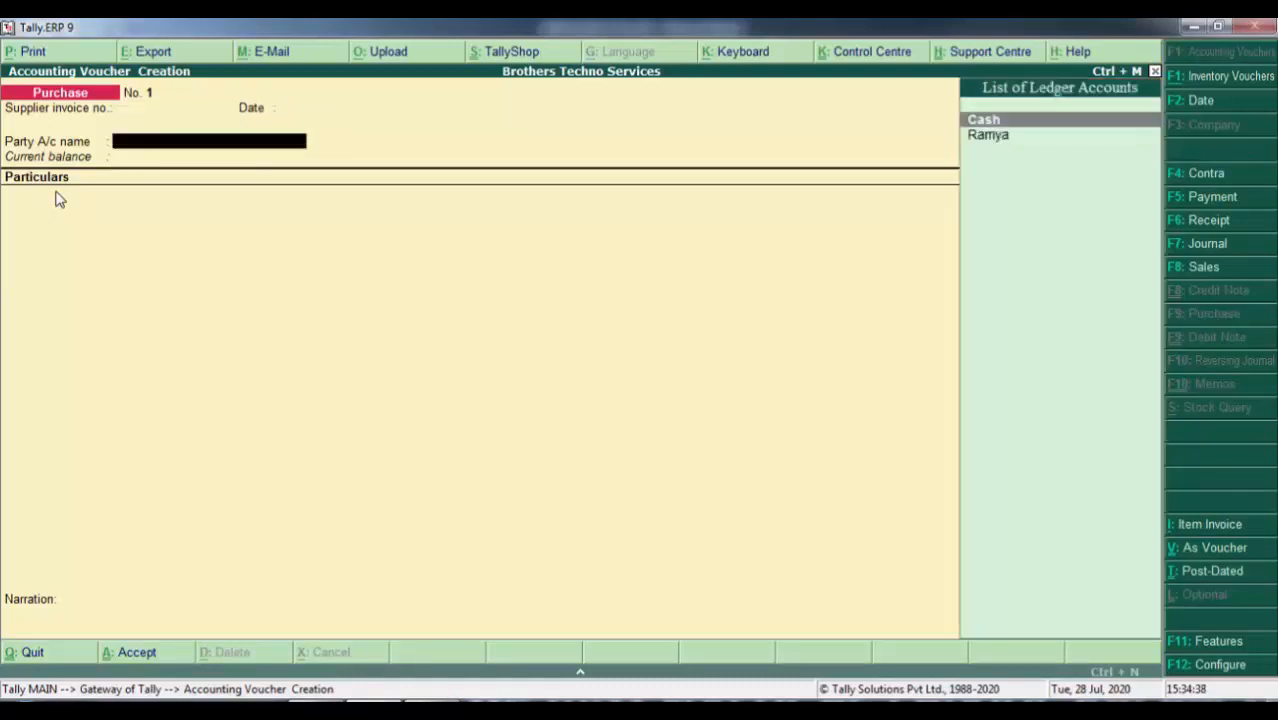
key(Return)
key(Return)
key(Return)
key(Return)
key(Return)
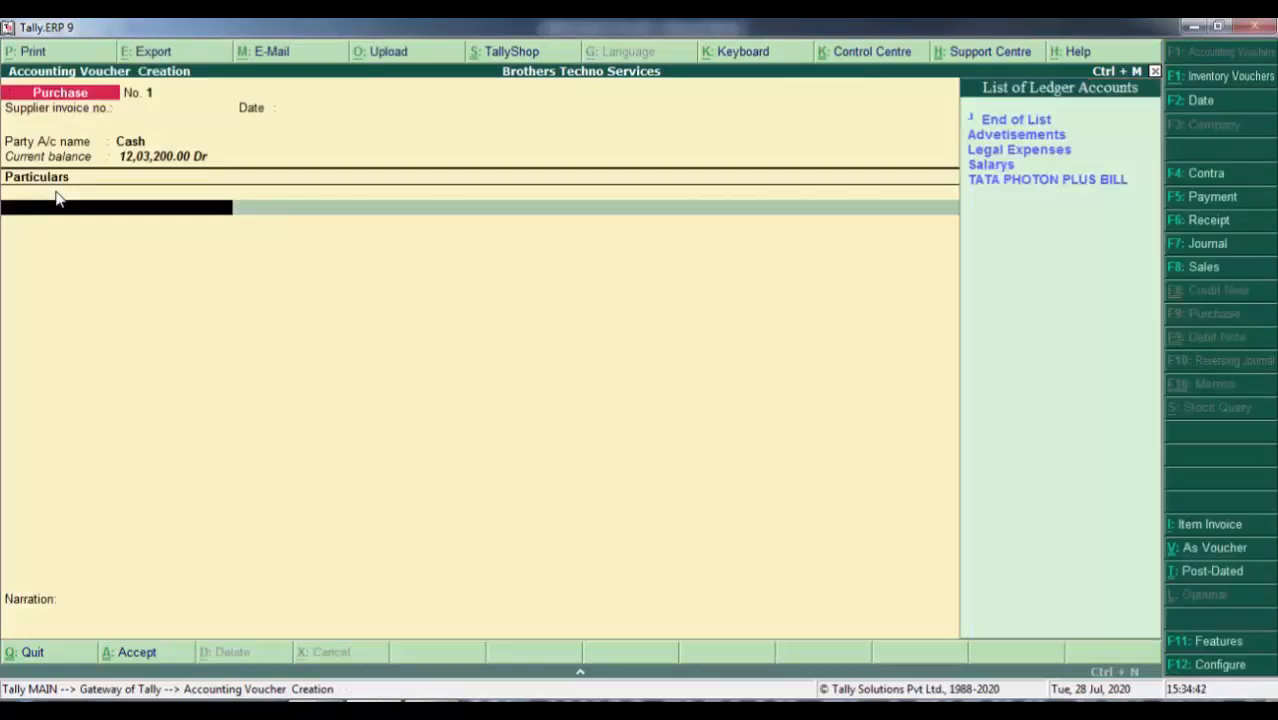
Create a Purchases ledger under Purchase Accounts for the purchase voucher's particulars, with inventory values affected
key(alt+c)
text(P)
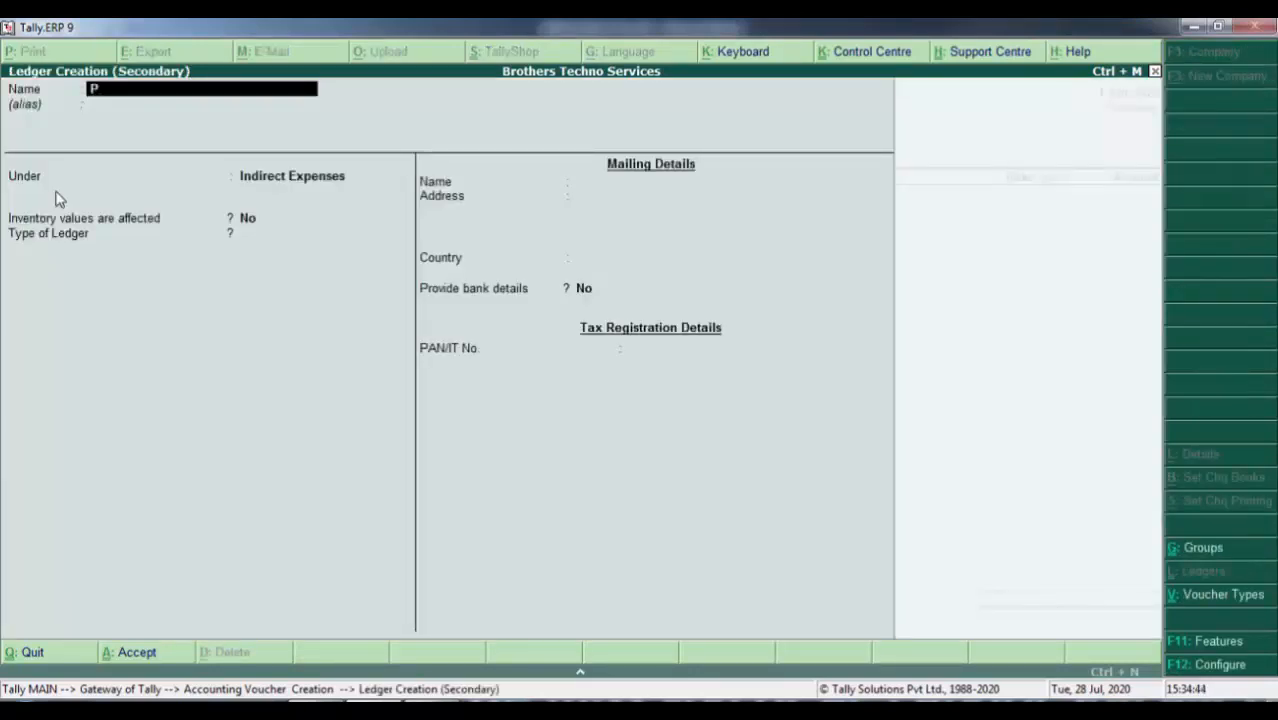
text(urchases)
key(Return)
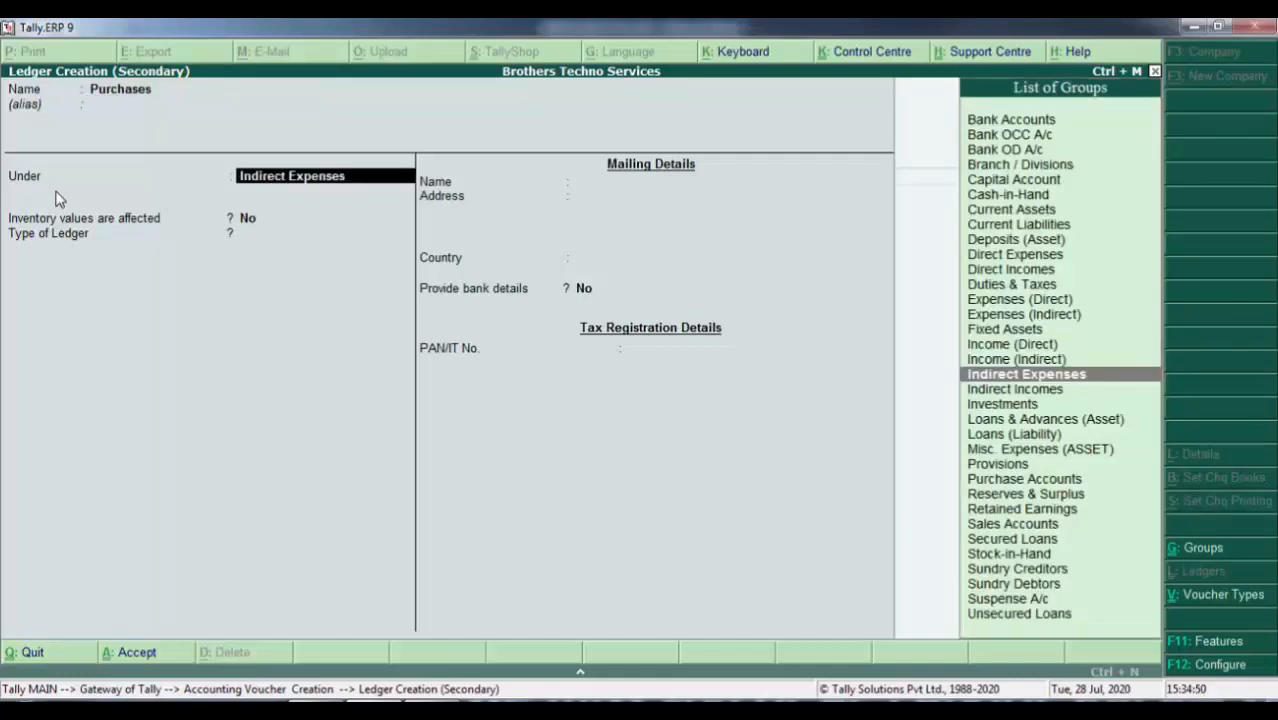
text(pur)
key(Return)
key(Return)
key(Return)
key(Return)
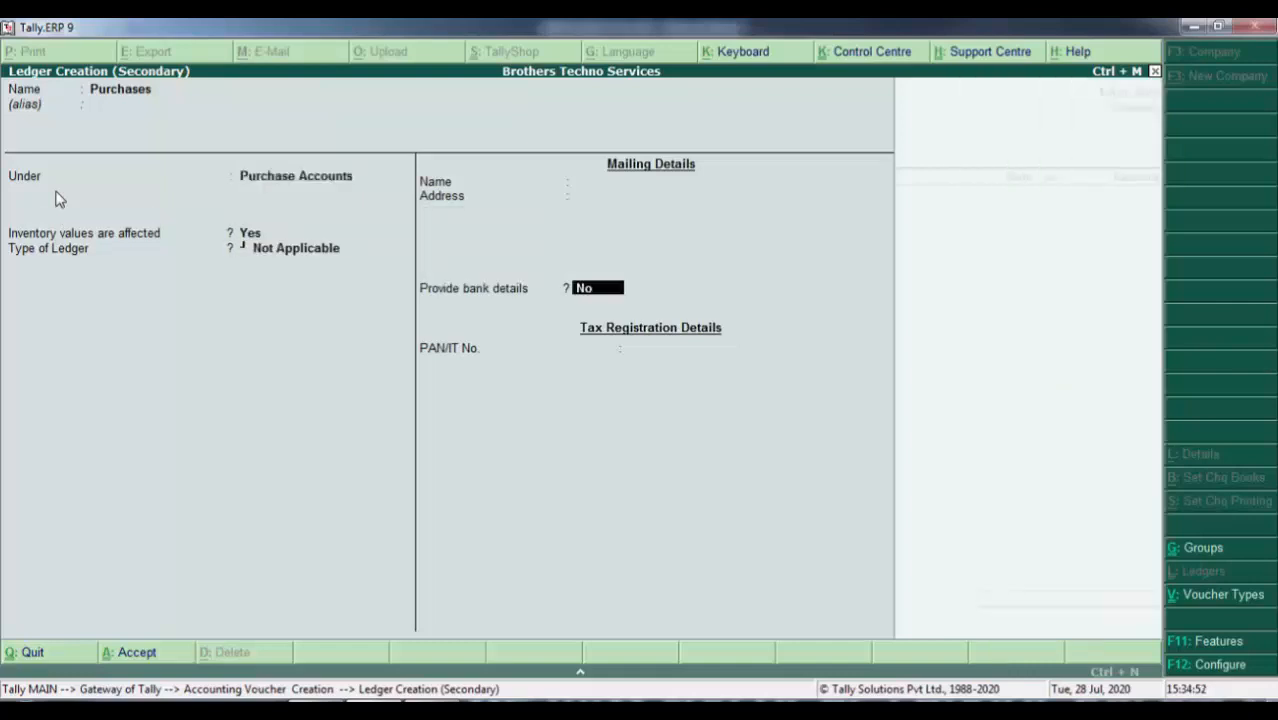
key(Return)
Check the cash purchase amount in the Word exercise and enter 25,000 for Purchases in the Tally.ERP 9 voucher
key(alt+Tab)
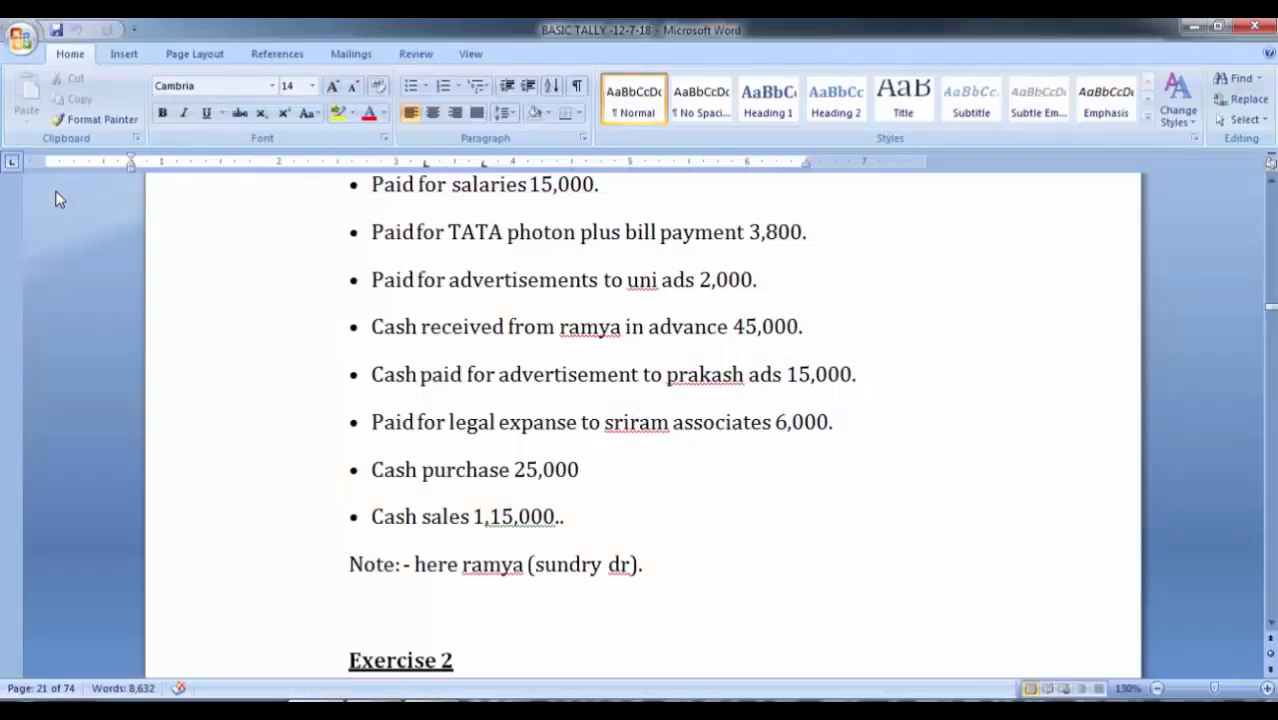
key(alt+Tab)
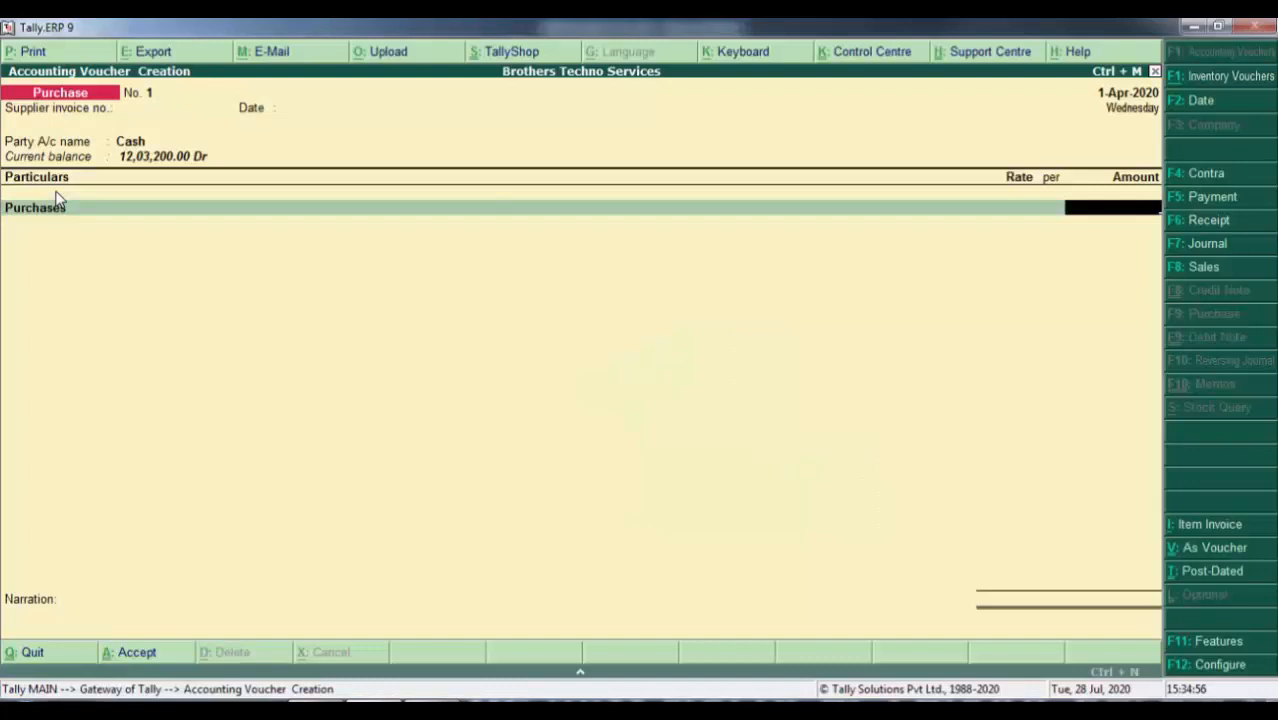
text(25,000)
key(Return)
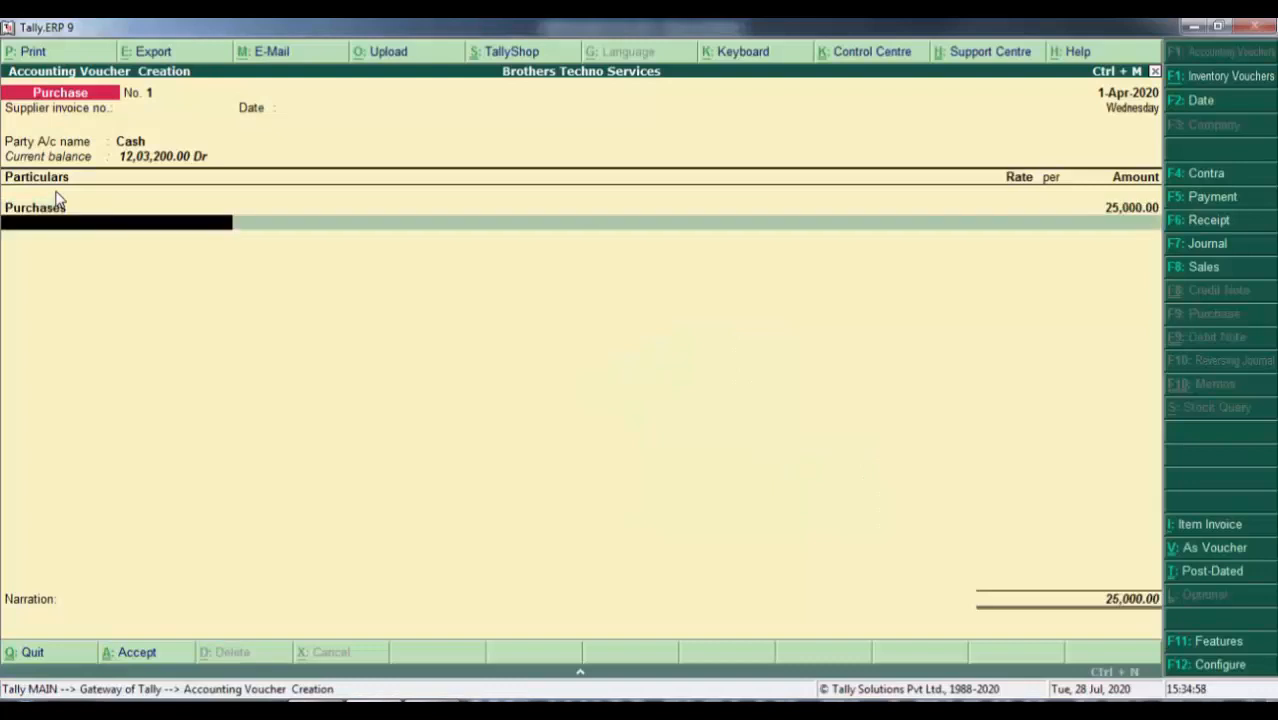
Add the narration "Being cash purchases" to the purchase and save the voucher
key(Return)
key(Return)
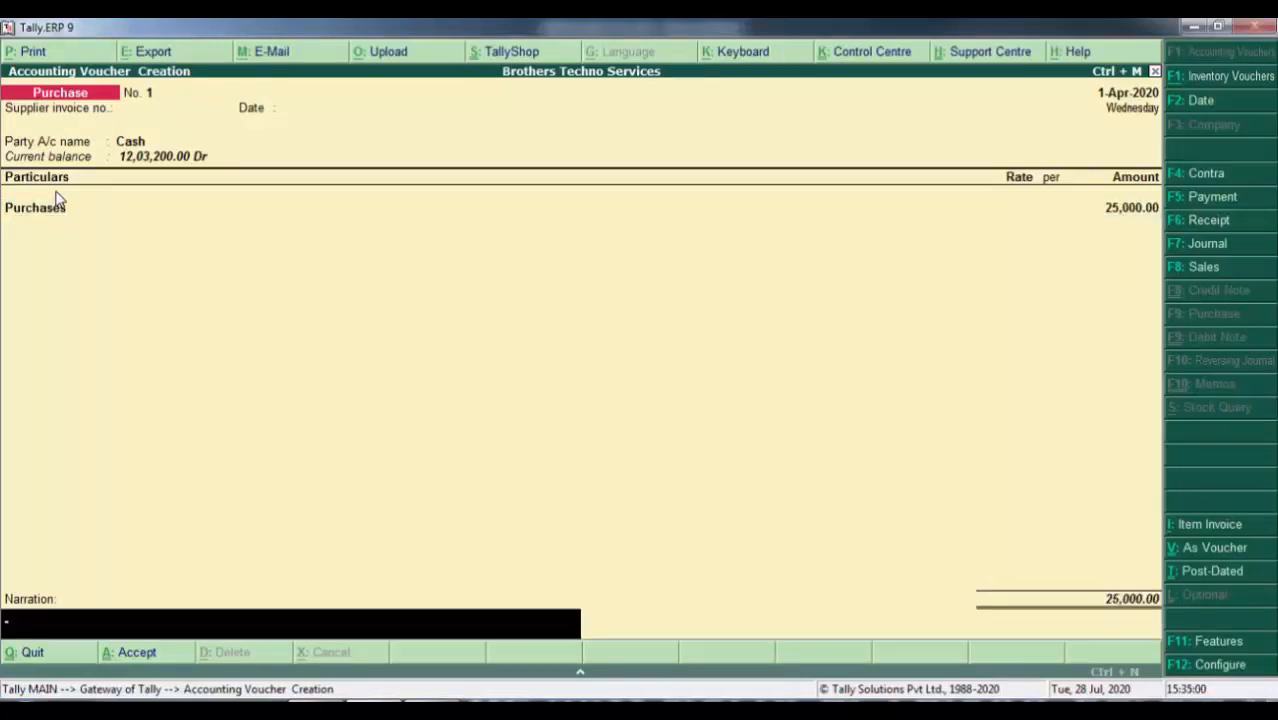
text(Being cash purchases)
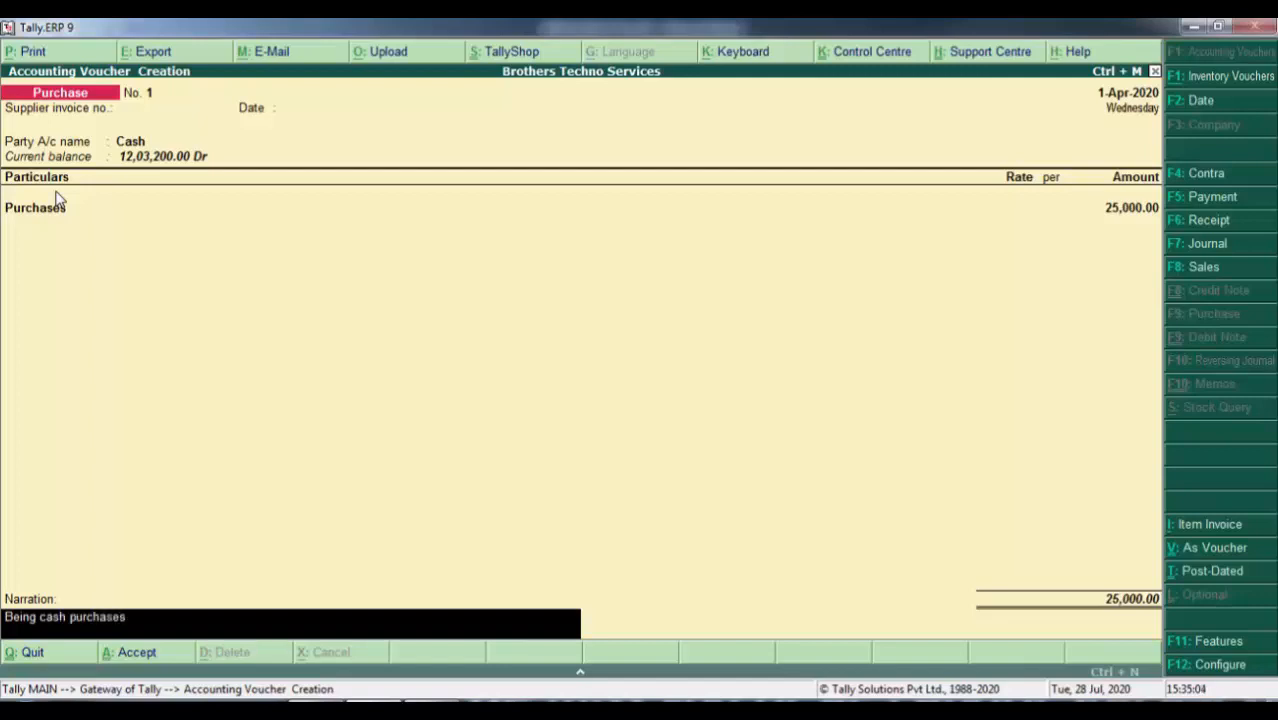
key(Return)
key(Return)
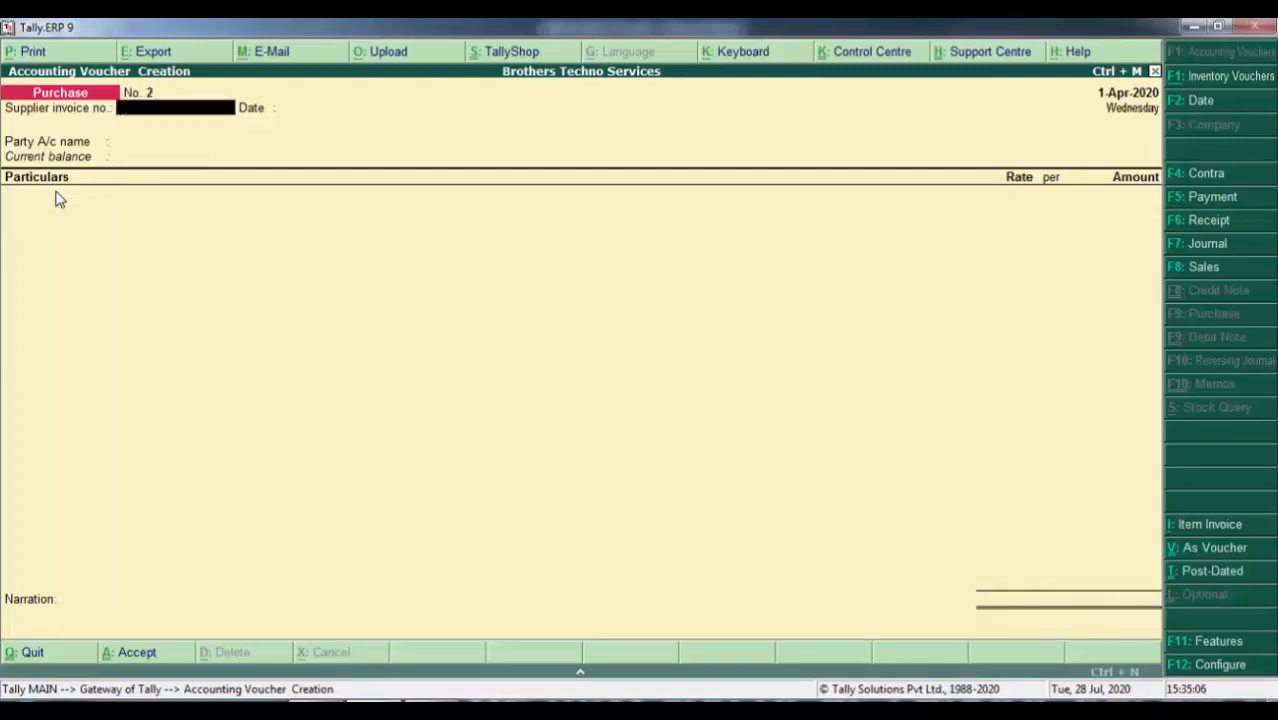
Check the cash sales transaction in the Word exercise and start a sales voucher in Tally.ERP 9 without a reference number
key(alt+Tab)
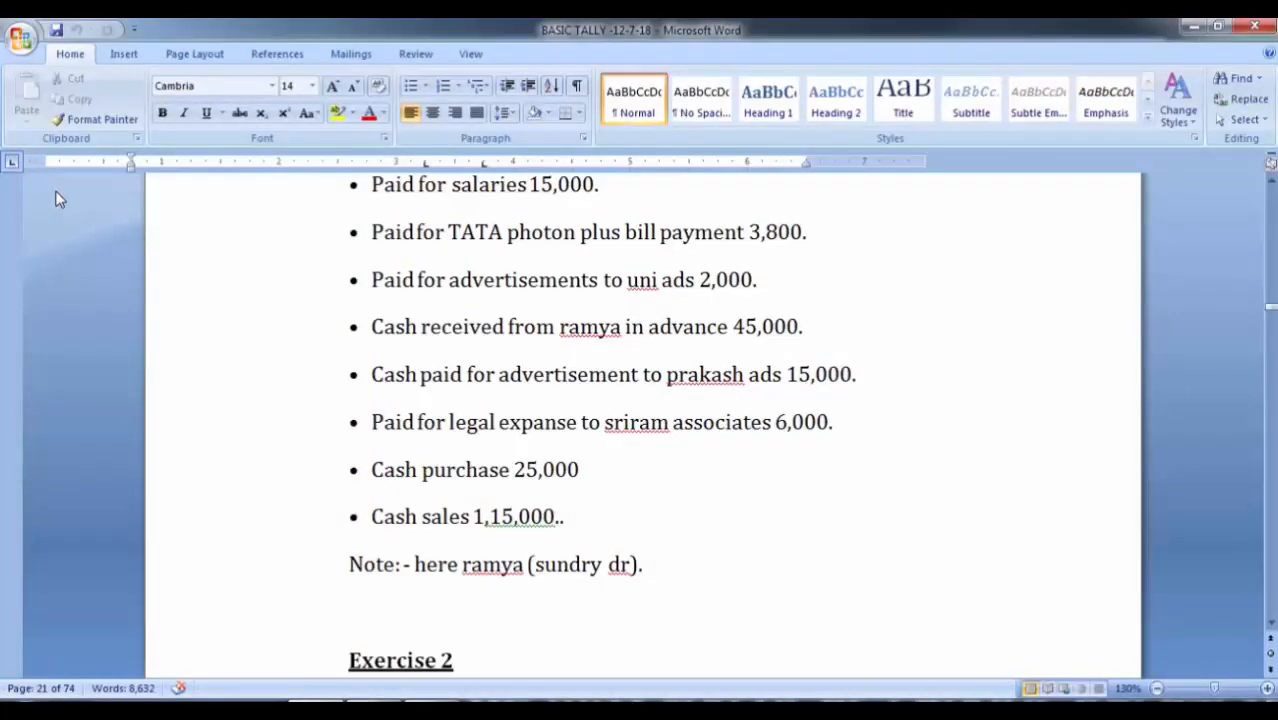
key(alt+Tab)
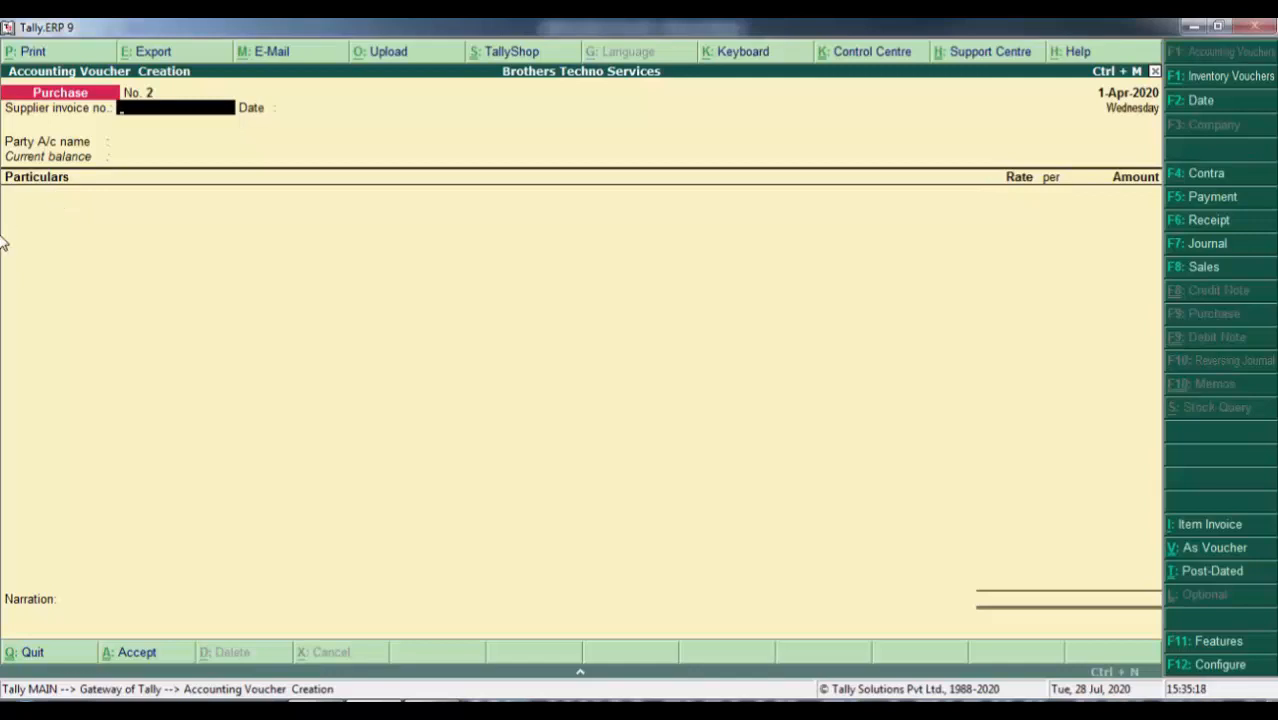
click(1205, 267)
key(Return)
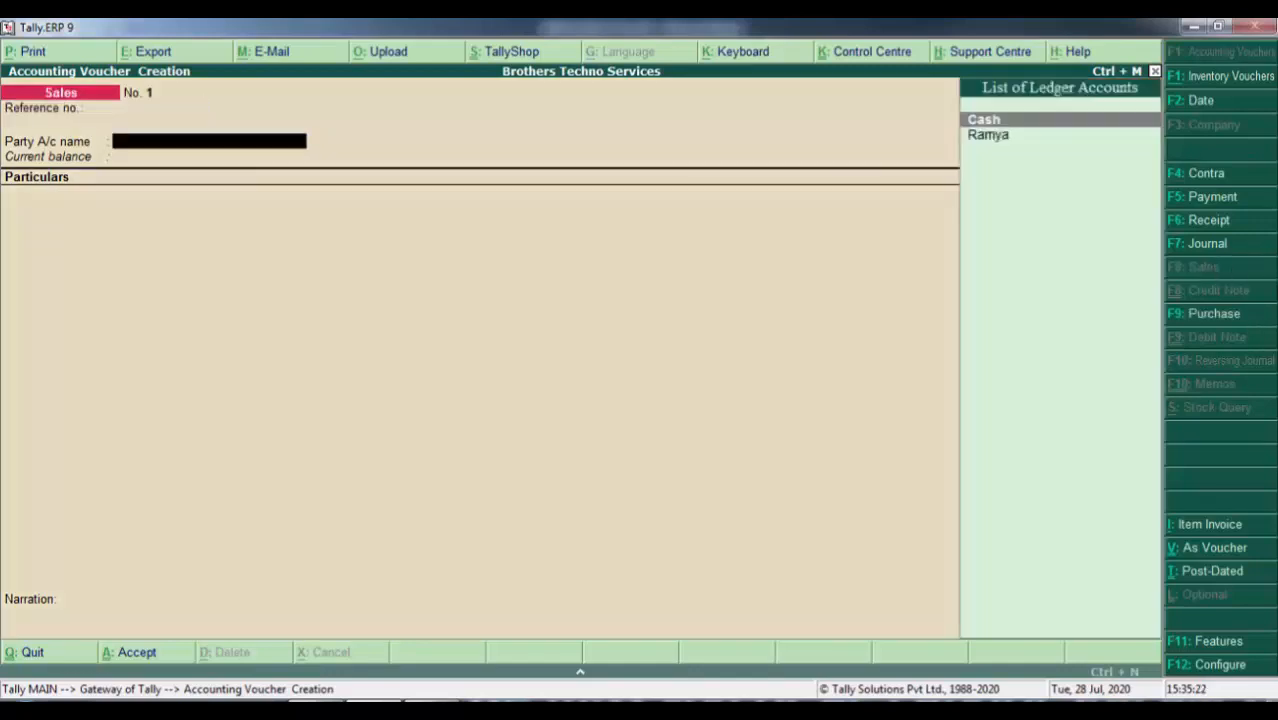
Set Cash as the party account of the sales voucher, keeping the default despatch, order and buyer's details
key(Return)
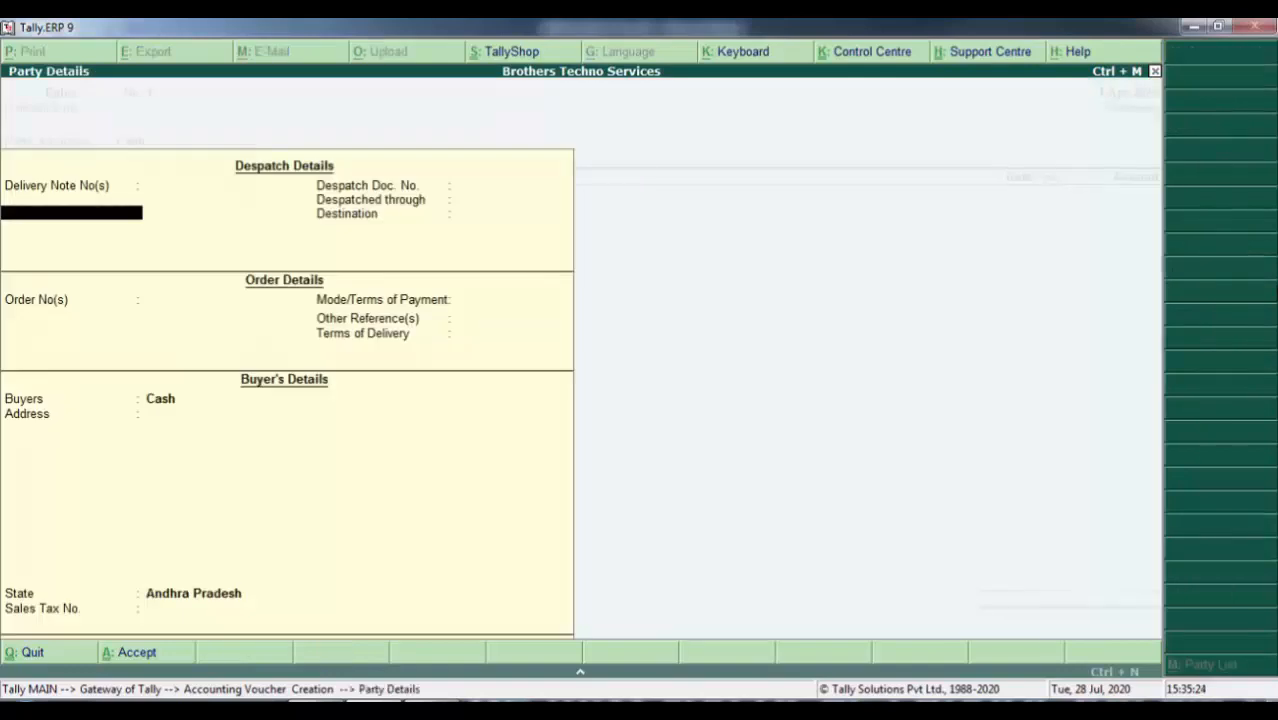
key(Return)
key(Return)
key(Return)
key(Return)
key(Return)
key(Return)
key(Return)
key(Return)
key(Return)
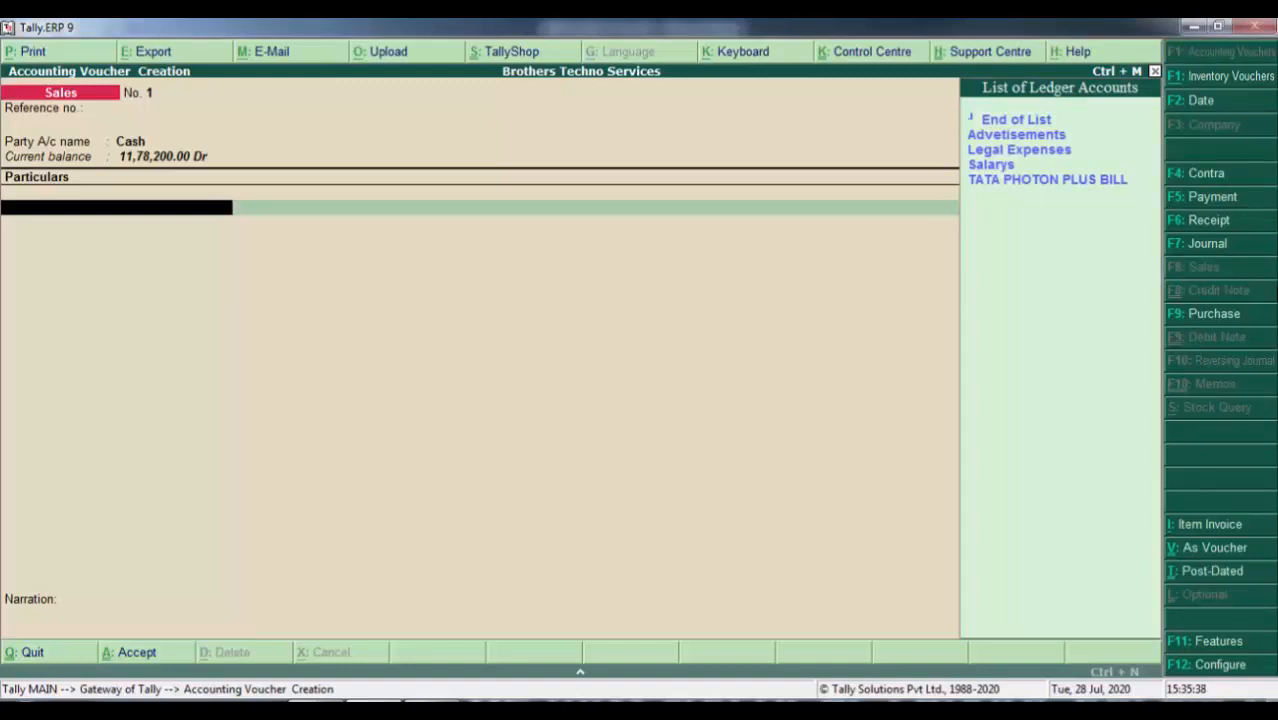
Create a Sales ledger under Sales Accounts from within the voucher, keeping the other ledger defaults
key(alt+c)
text(Sales)
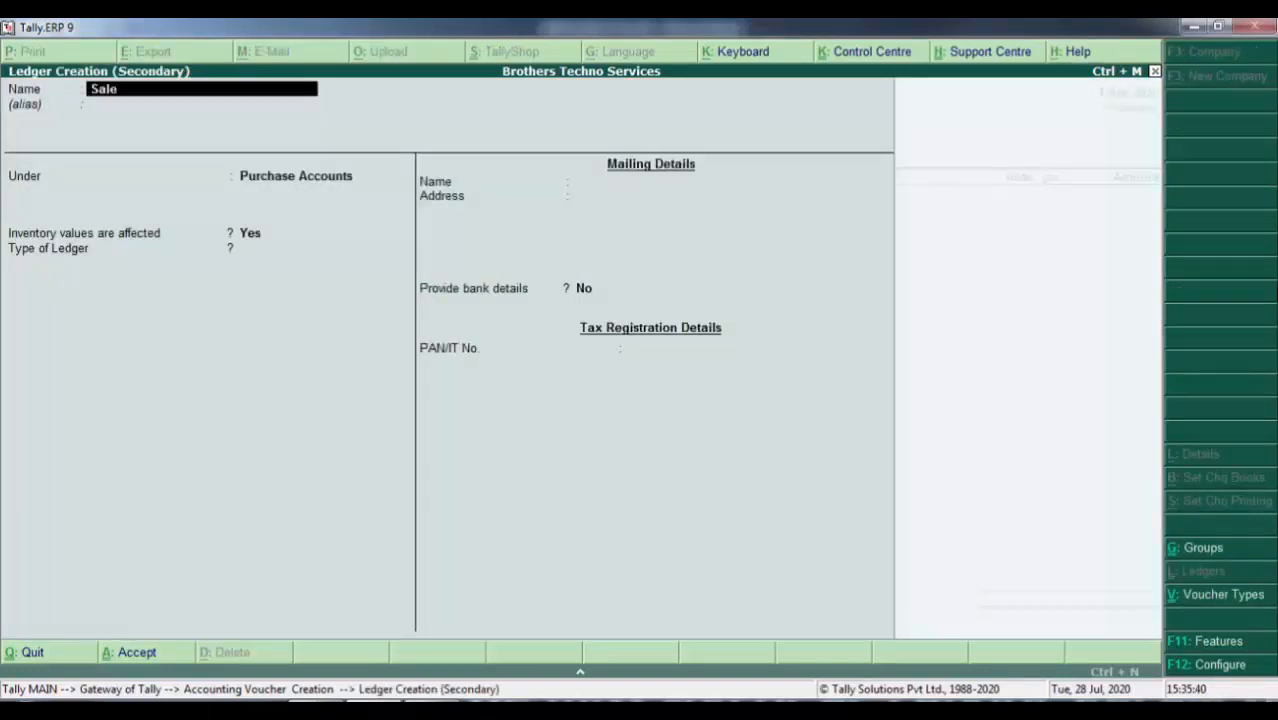
key(Return)
key(Return)
text(s)
key(Return)
key(Return)
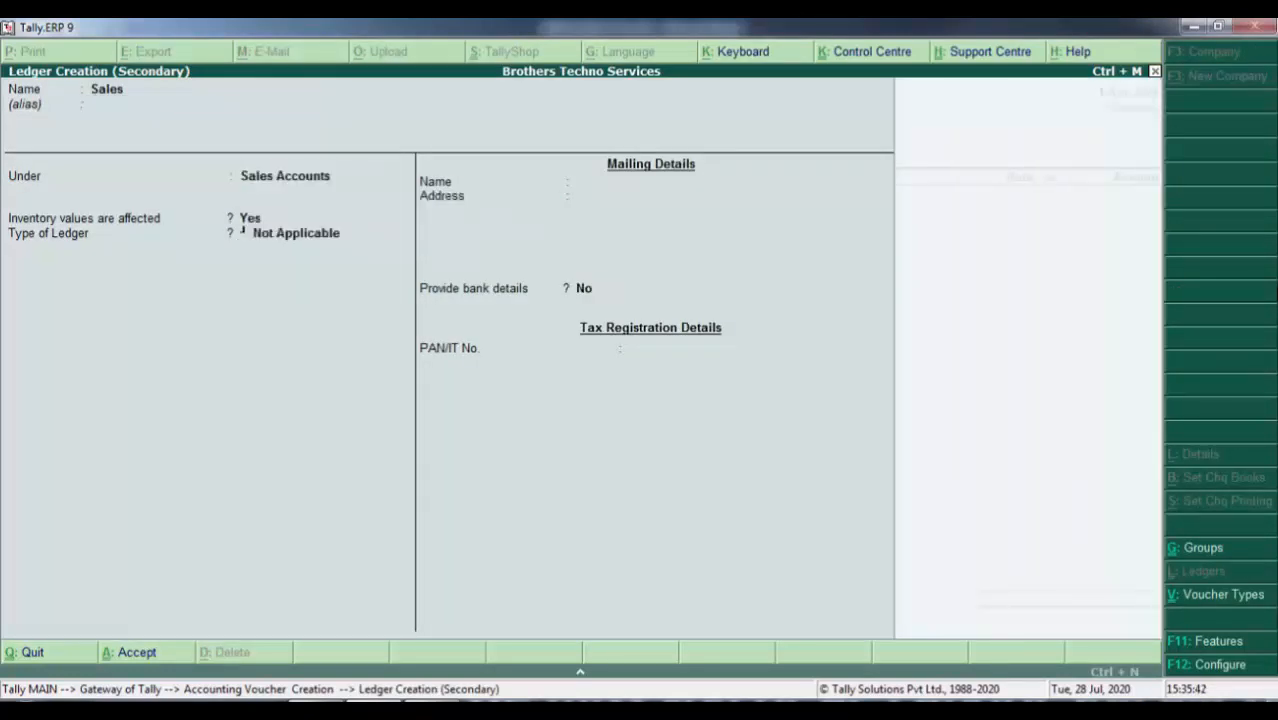
key(Return)
key(Return)
Check the cash sales amount in the Word exercise and enter 1,15,000 for Sales in the Tally.ERP 9 voucher
key(alt+Tab)
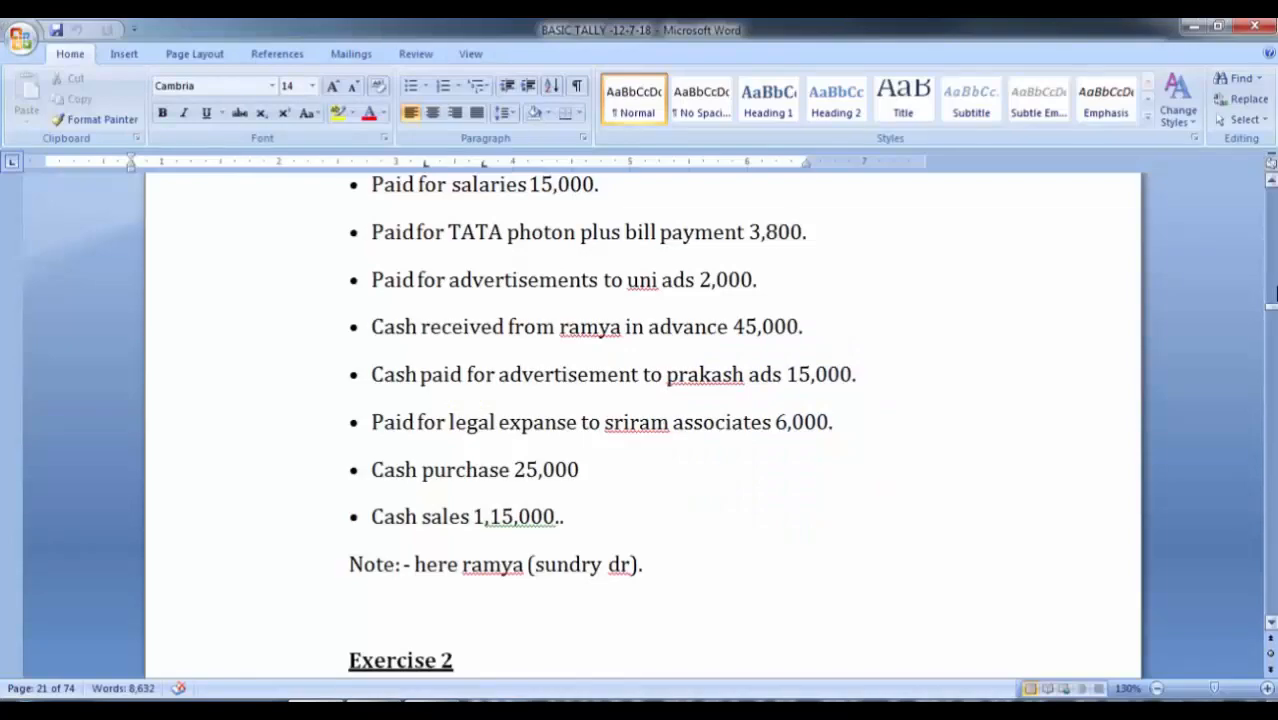
key(alt+Tab)
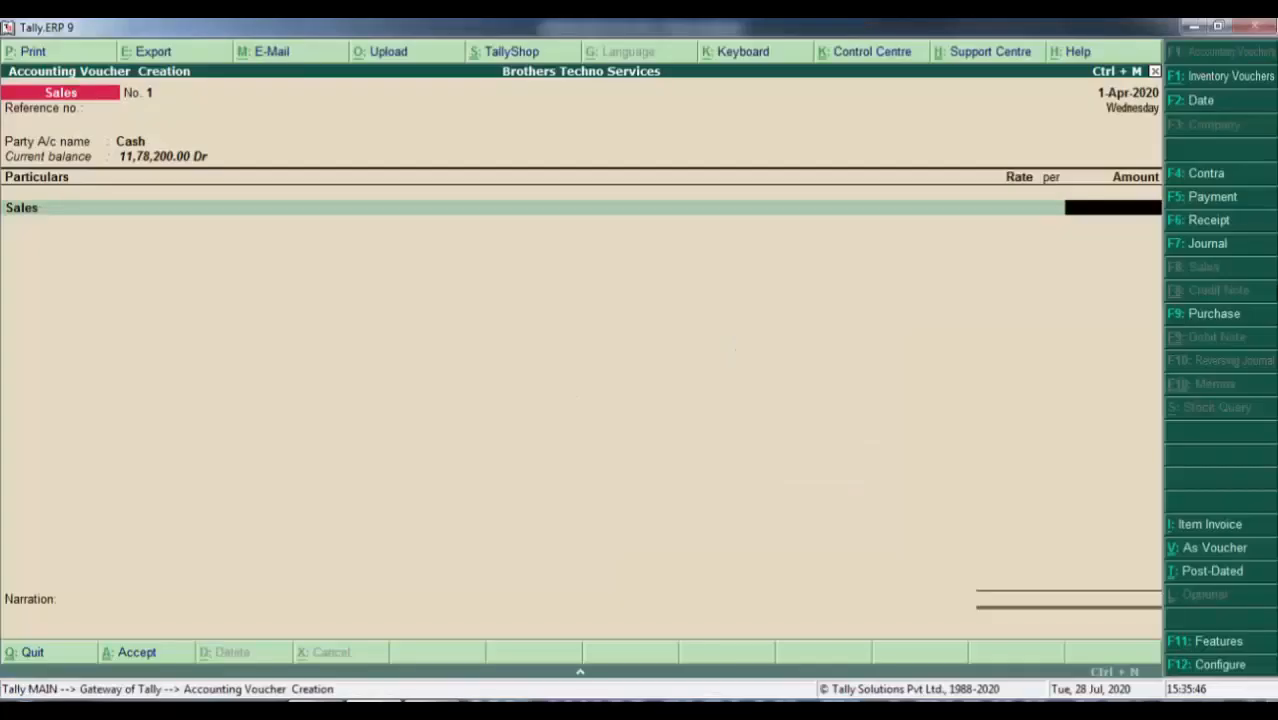
text(1,15,0)
text(000)
key(Return)
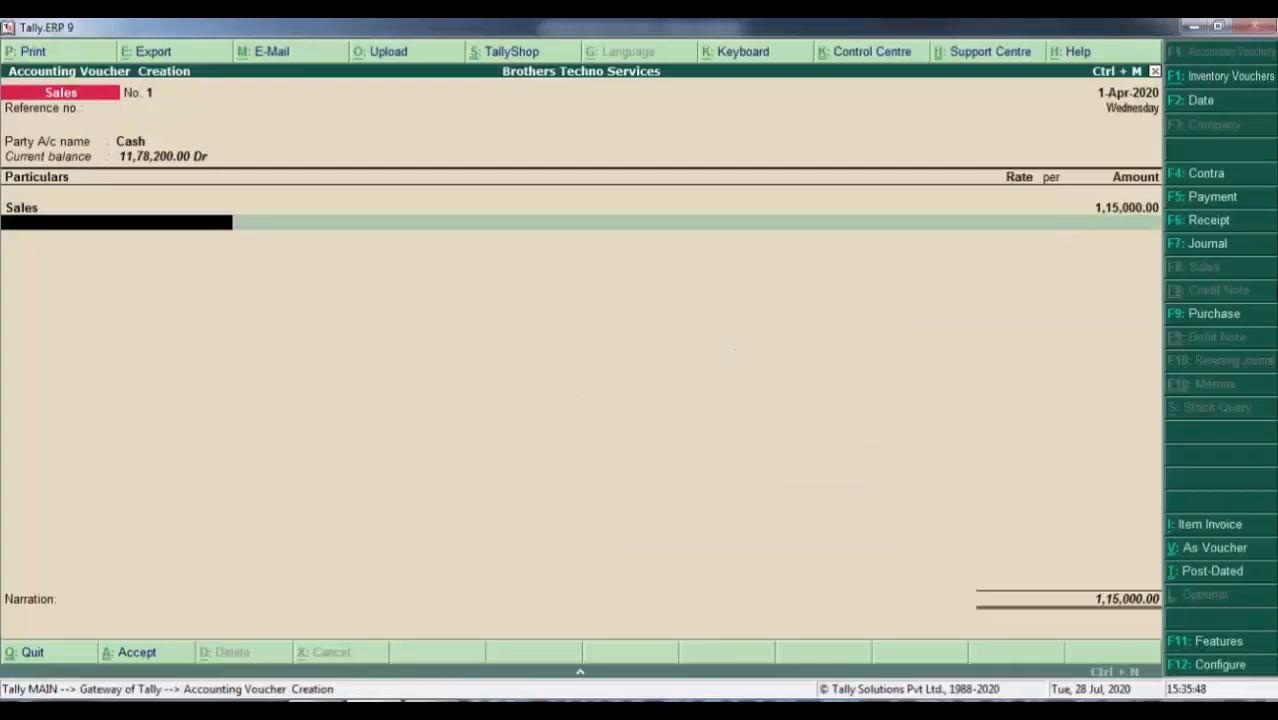
Add the narration "Being cash sales" to the sales voucher and save it
key(Return)
text(Be)
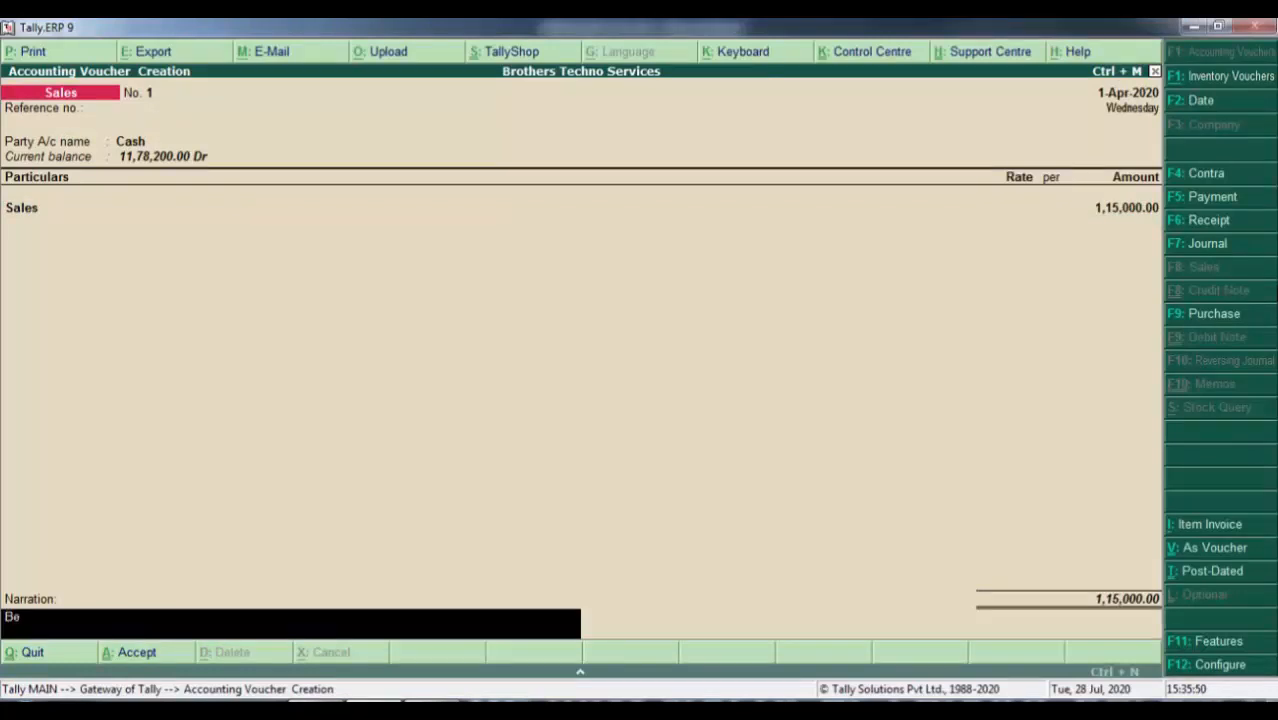
text(ing xact)
key(BackSpace)
key(BackSpace)
key(BackSpace)
key(BackSpace)
text(cash sa;es)
key(BackSpace)
key(BackSpace)
key(BackSpace)
text(les)
key(Return)
key(Return)
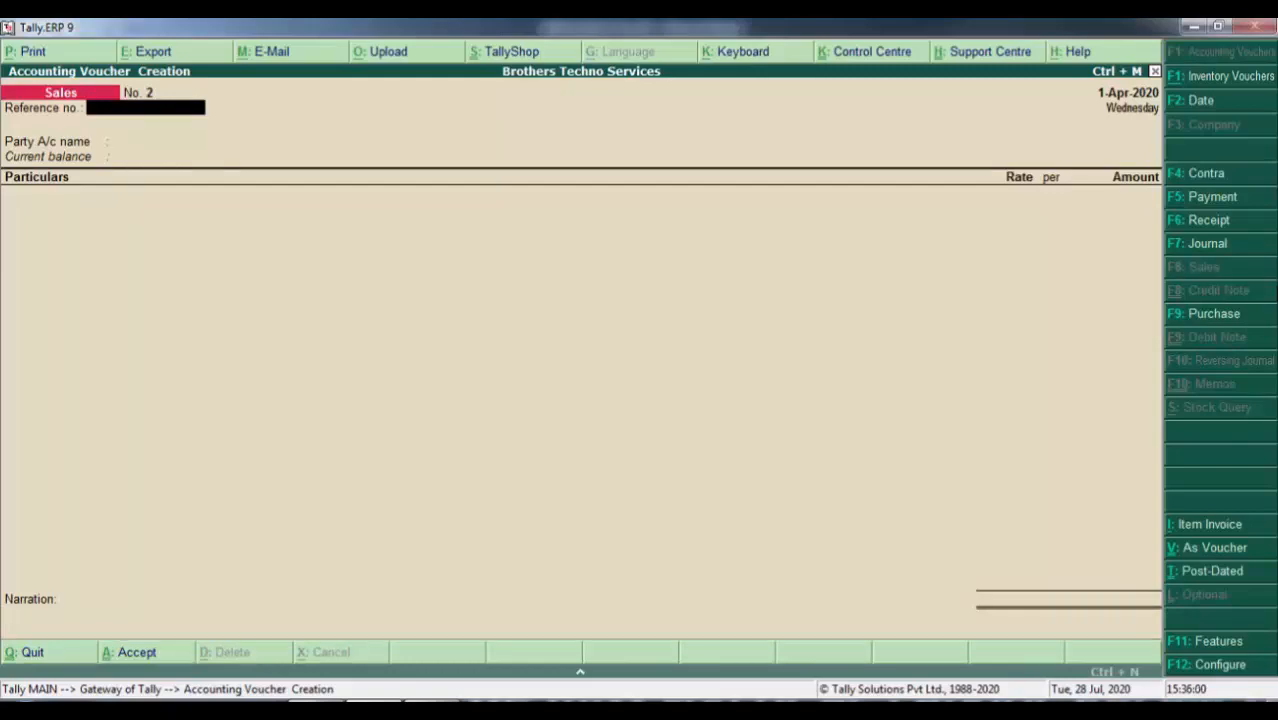
Review the Exercise 1 transaction list in Word and return to Tally.ERP 9
key(alt+Tab)
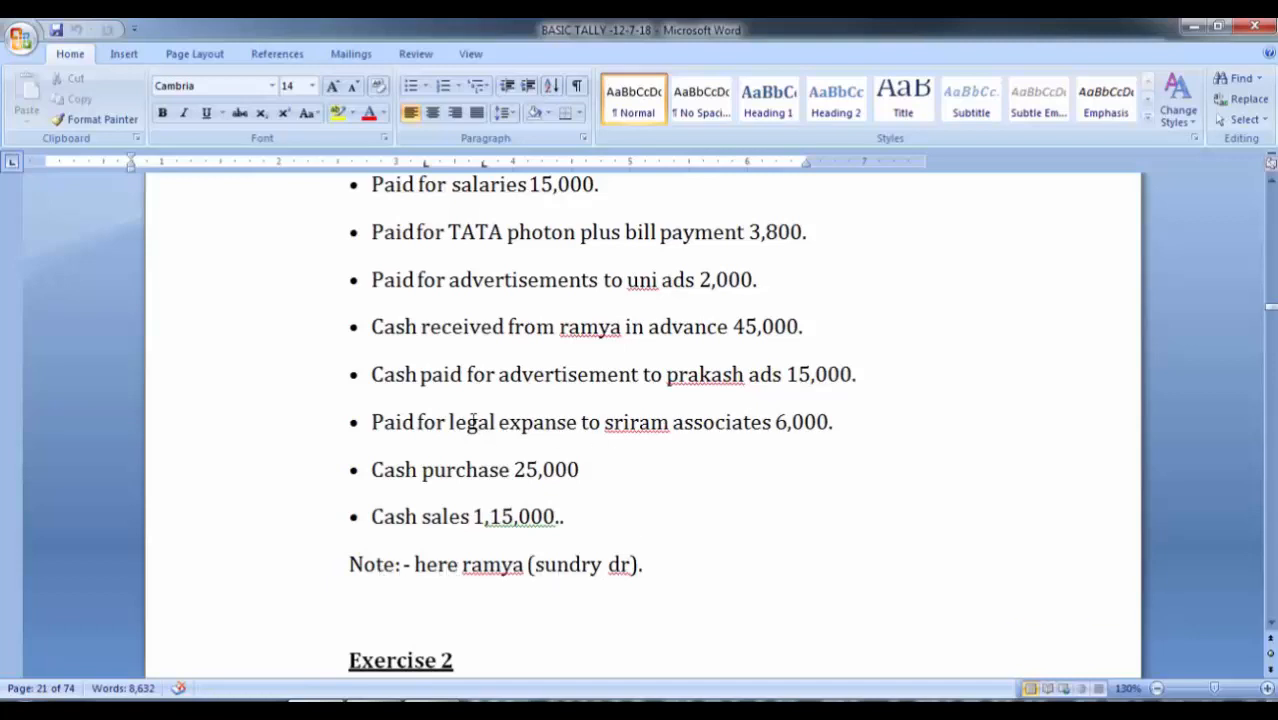
scroll(470, 420, up, 1)
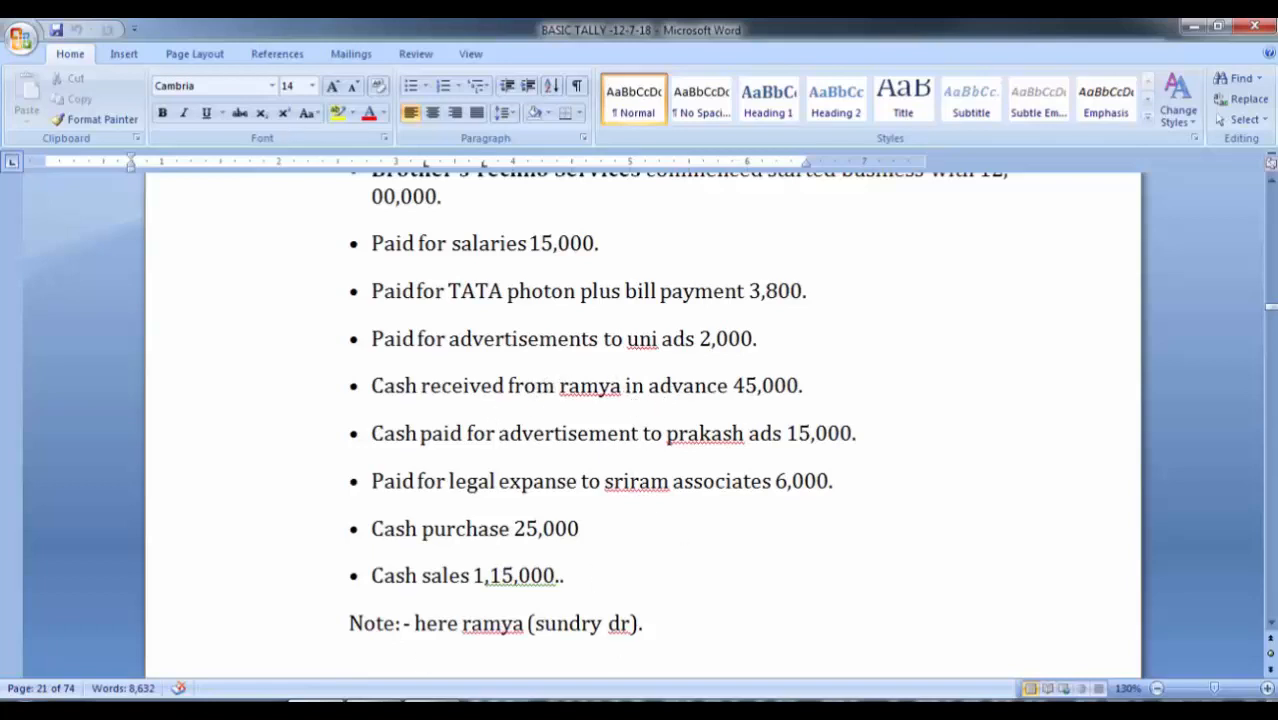
click(373, 709)
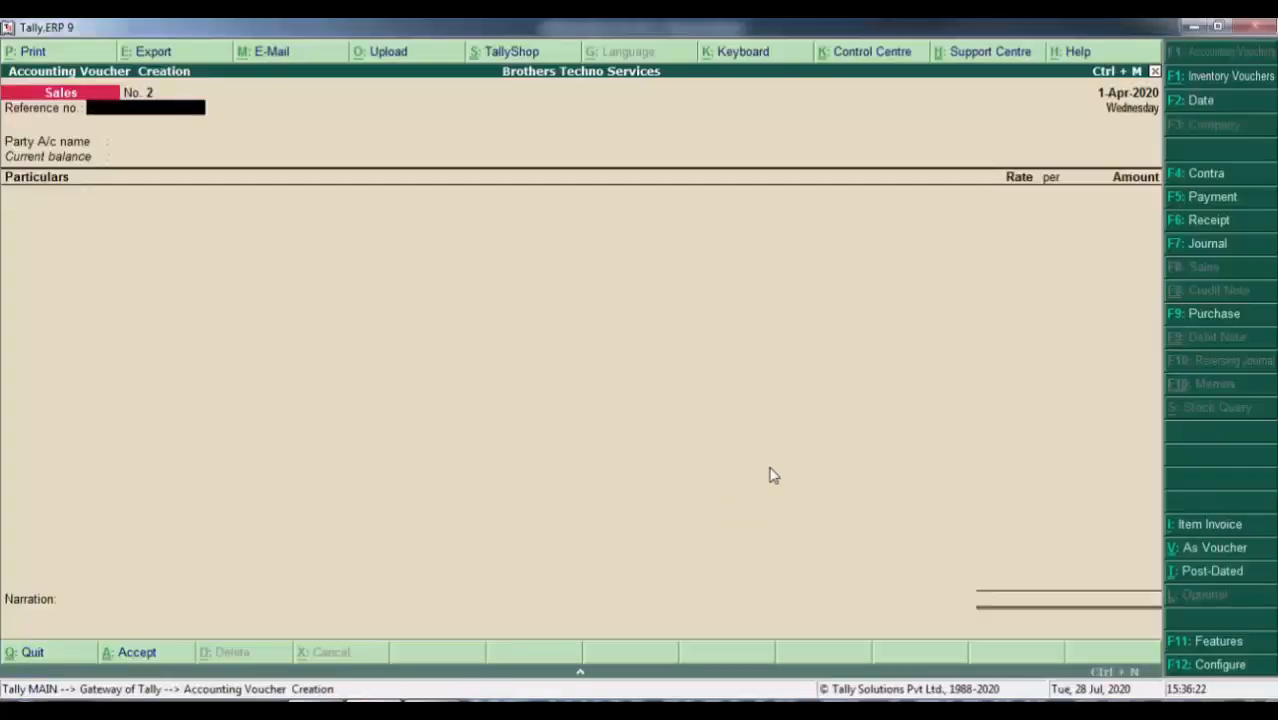
Leave voucher entry without recording another sale and examine the company's Balance Sheet
key(Escape)
key(Return)
key(Down)
key(Down)
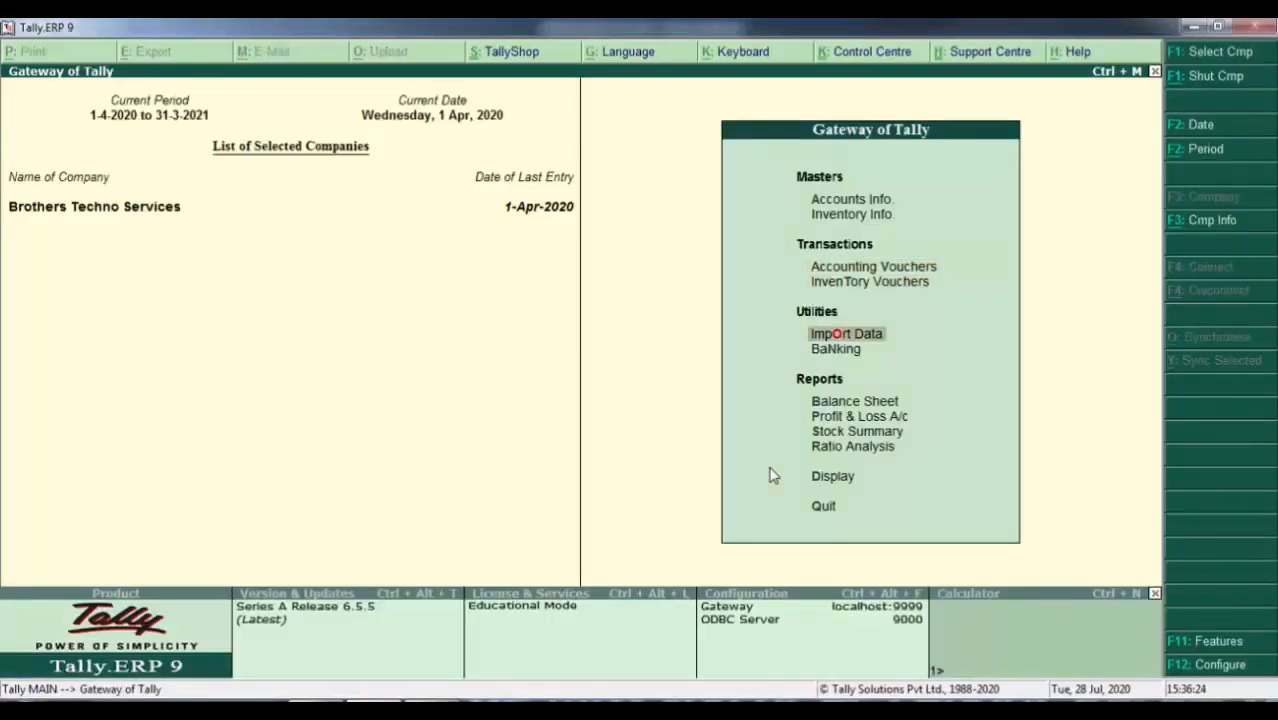
key(Down)
key(Down)
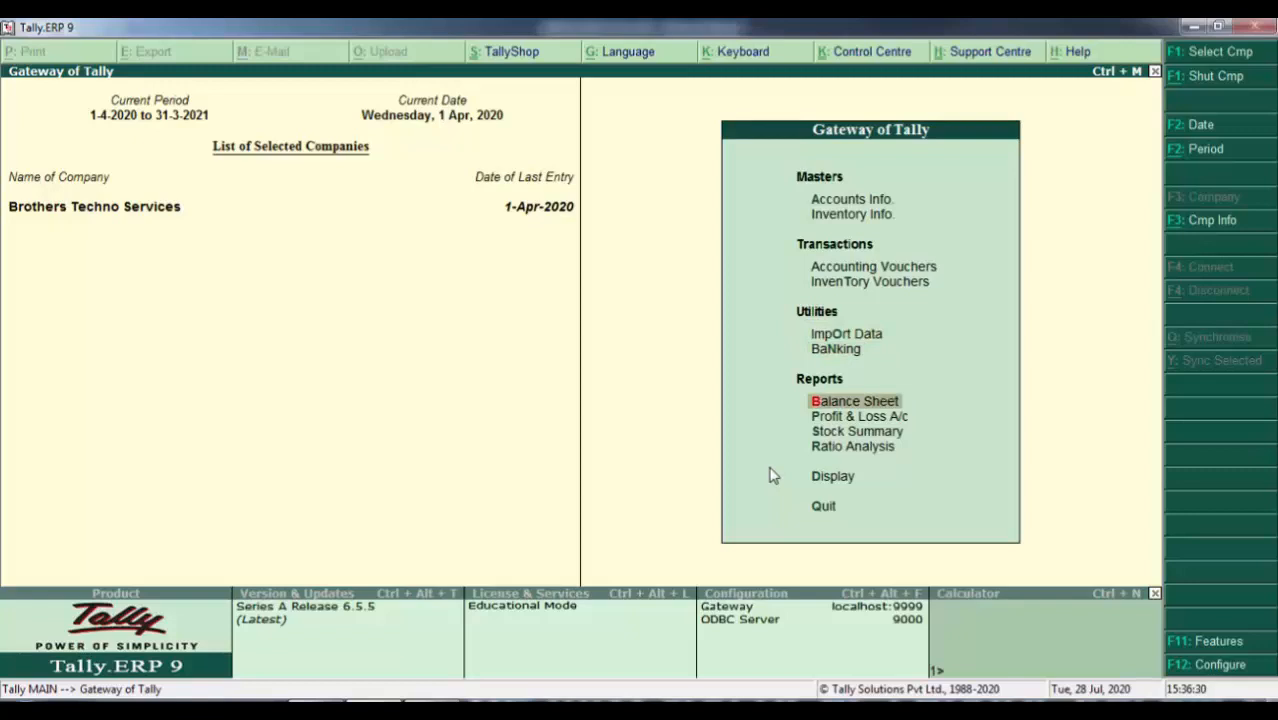
key(Return)
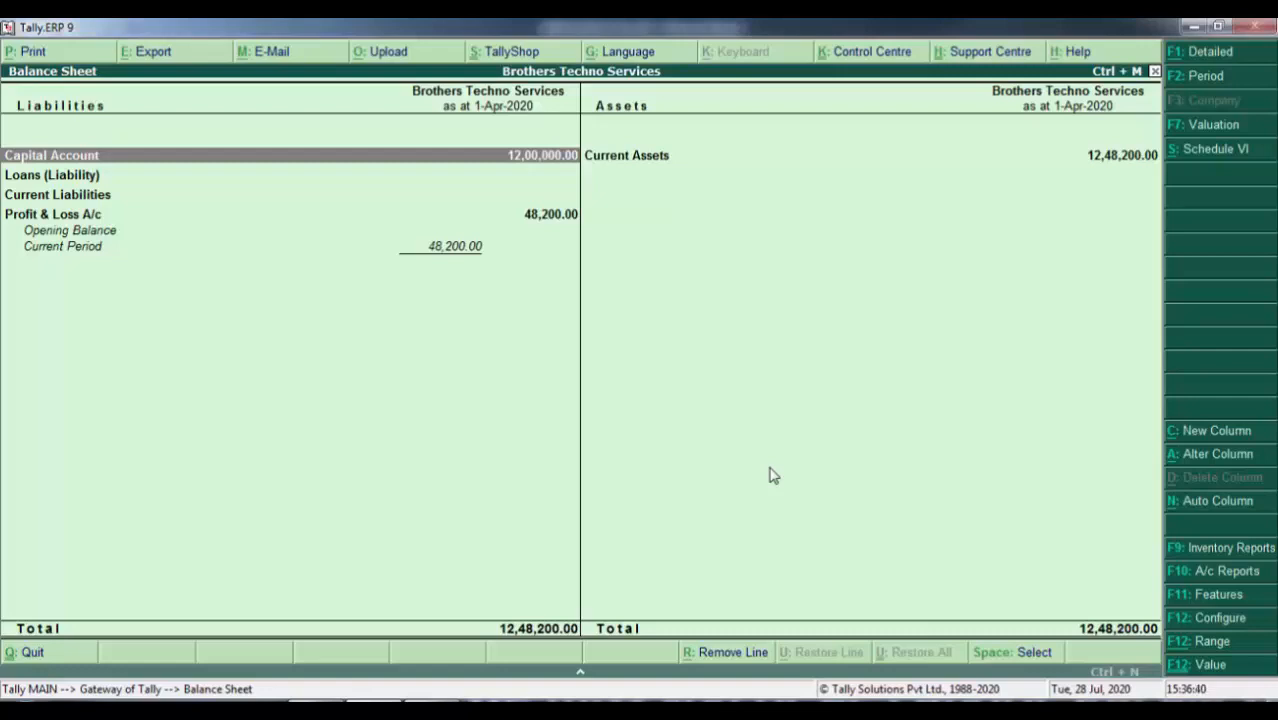
key(Escape)
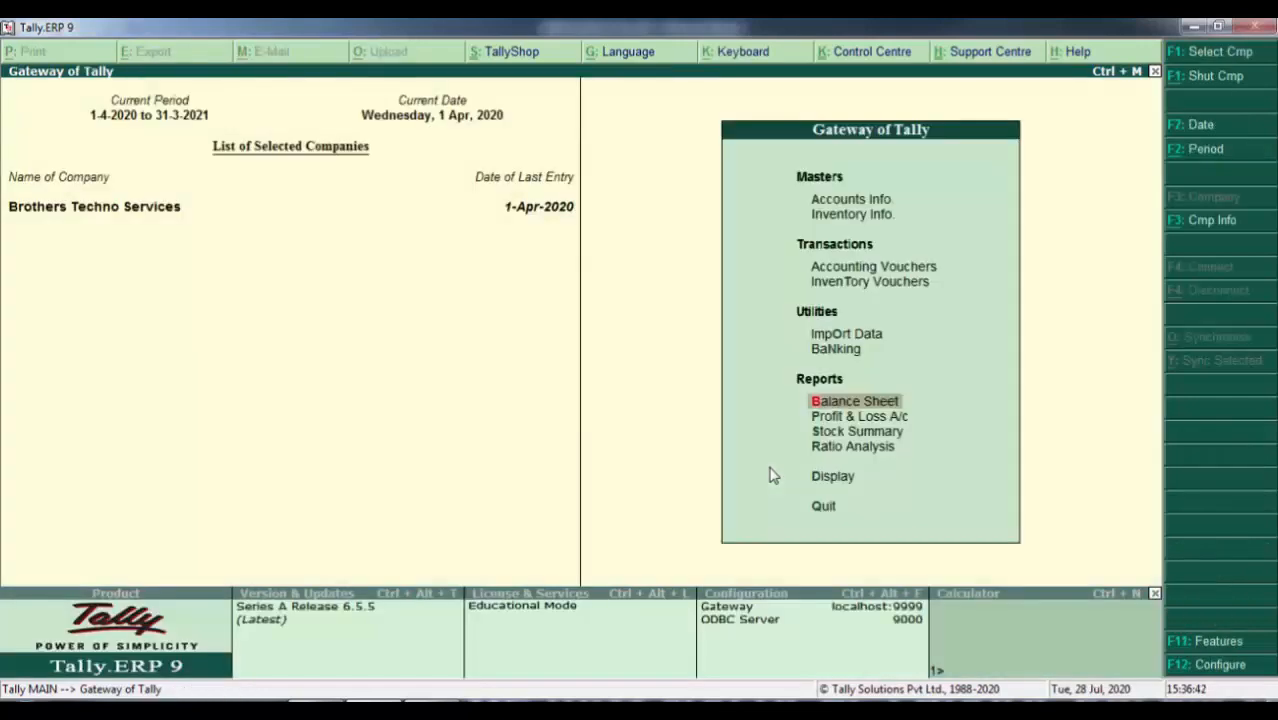
Open the Profit & Loss A/c and examine its purchase, sales, gross profit and indirect expense lines
key(Down)
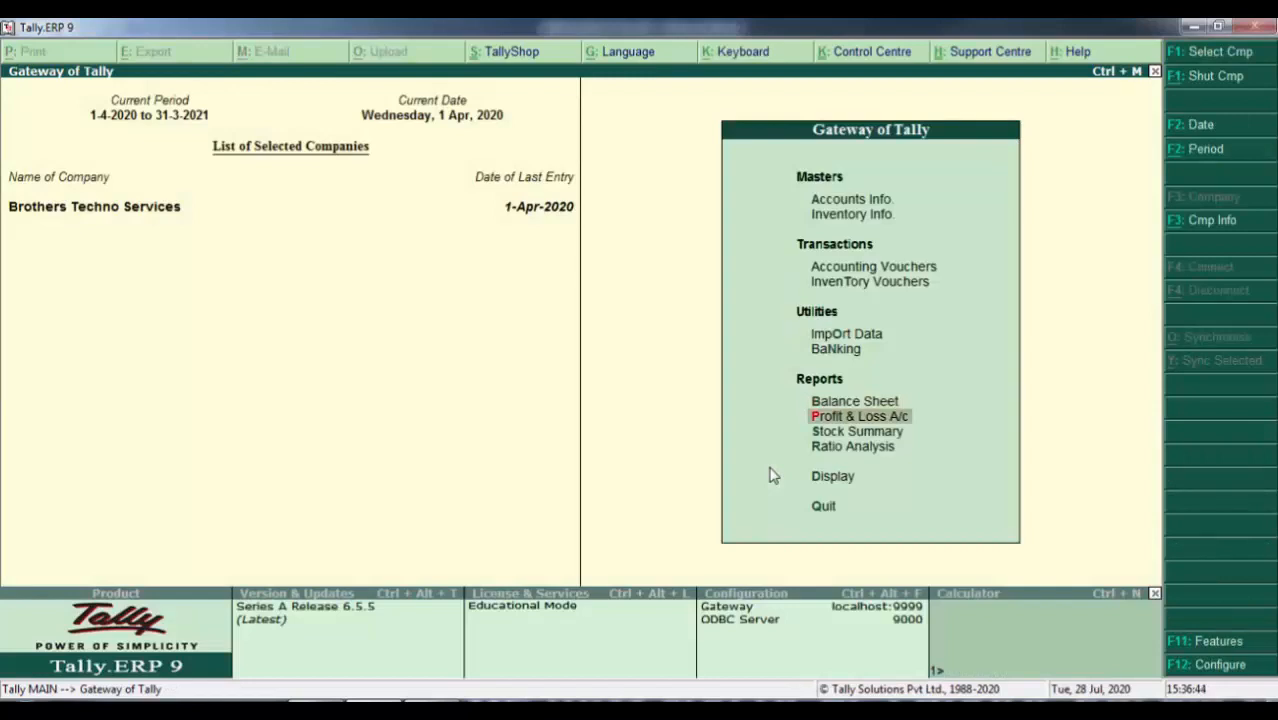
key(Return)
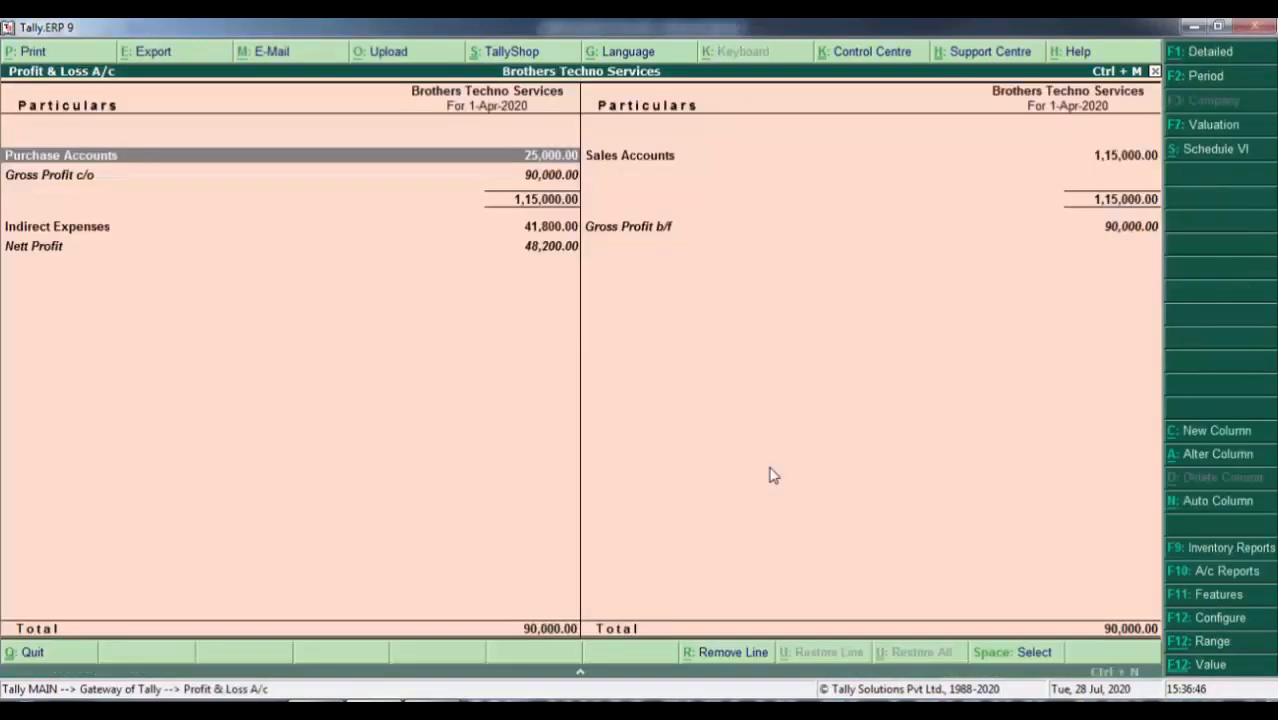
key(Down)
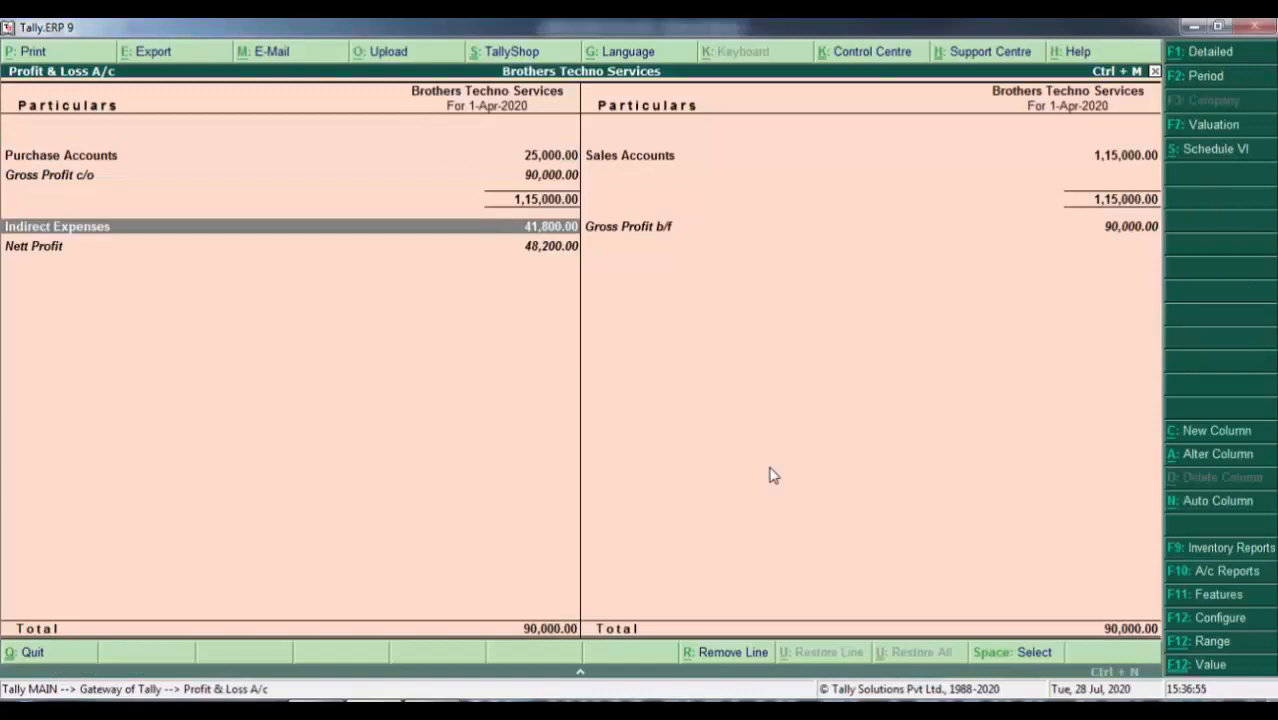
key(Up)
key(Up)
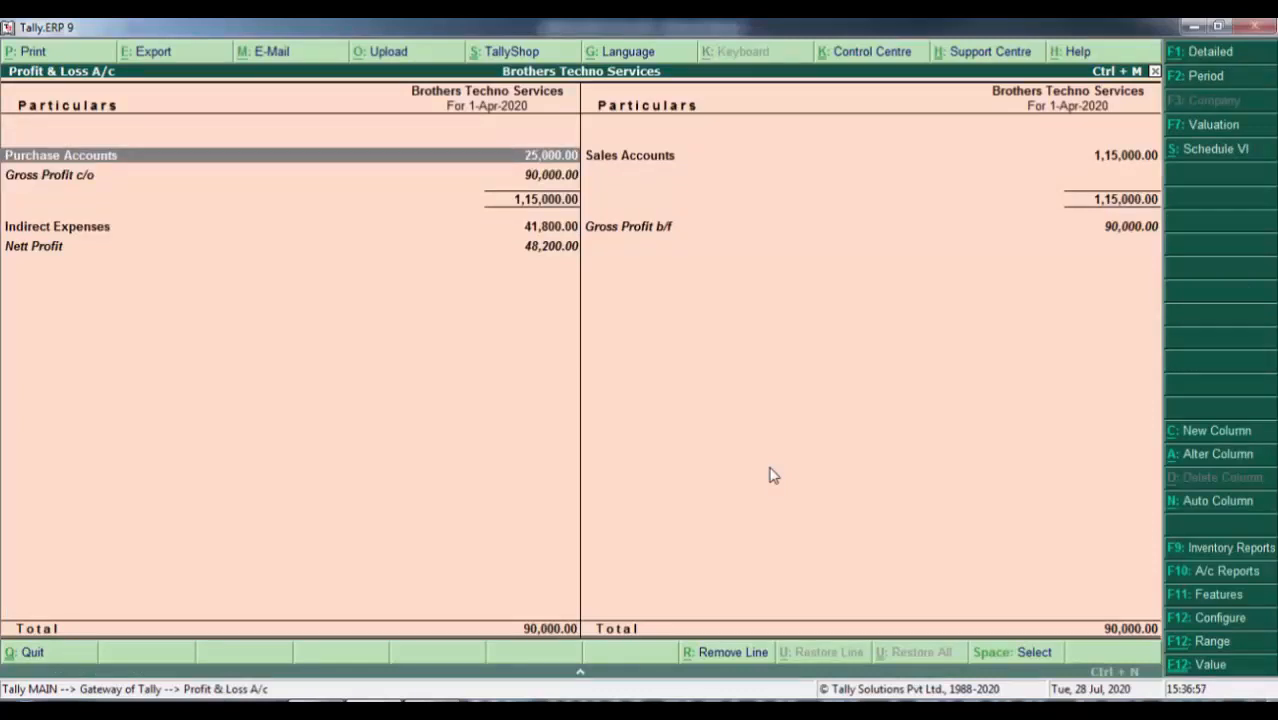
key(Right)
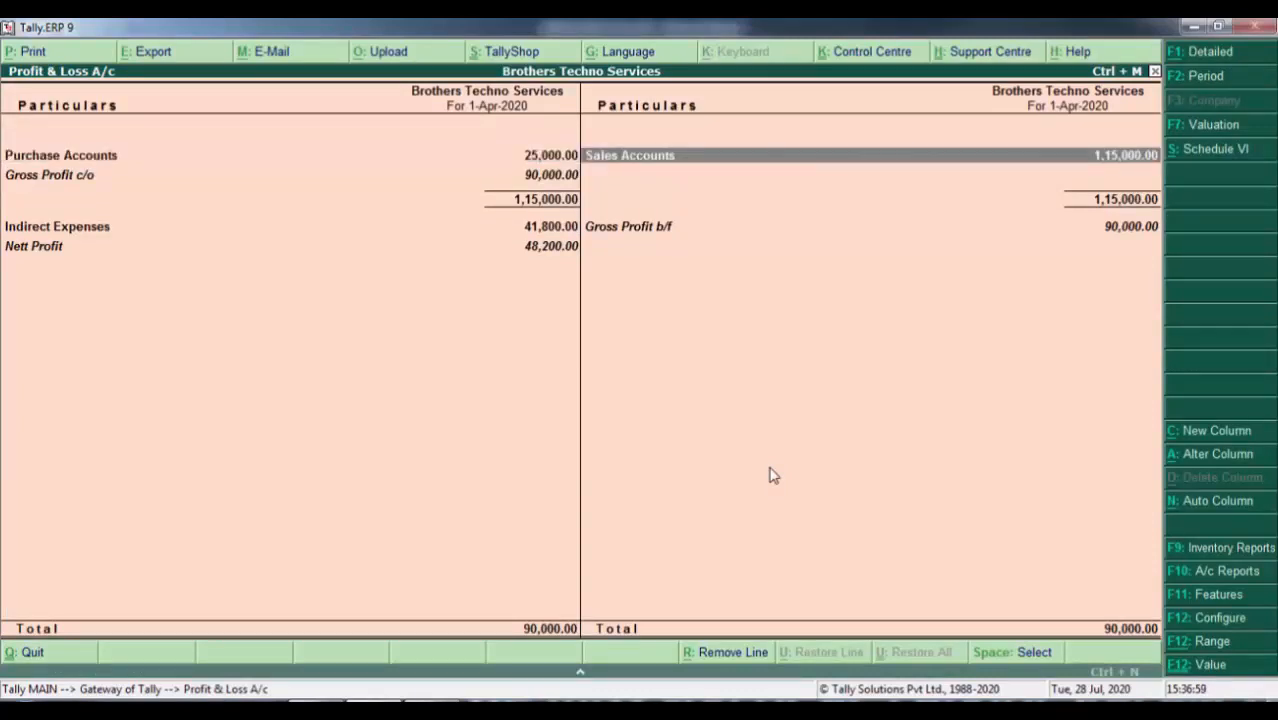
key(Left)
key(Down)
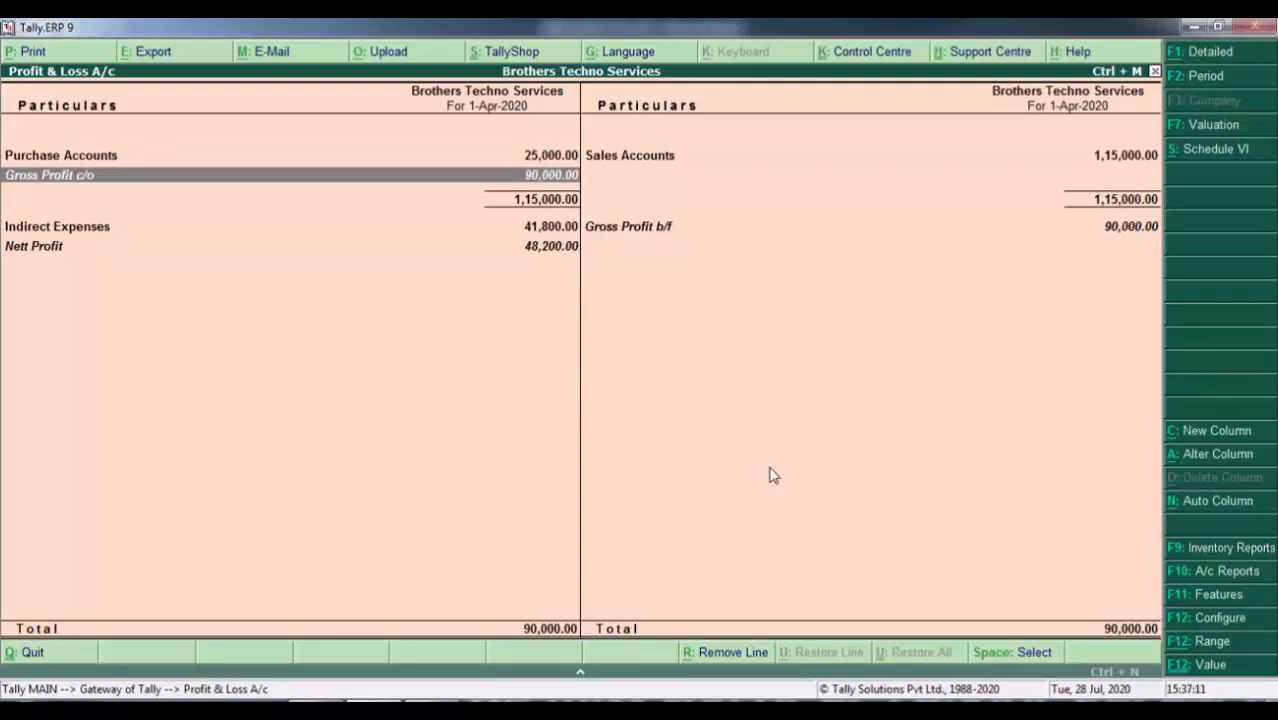
key(Down)
key(Down)
key(Up)
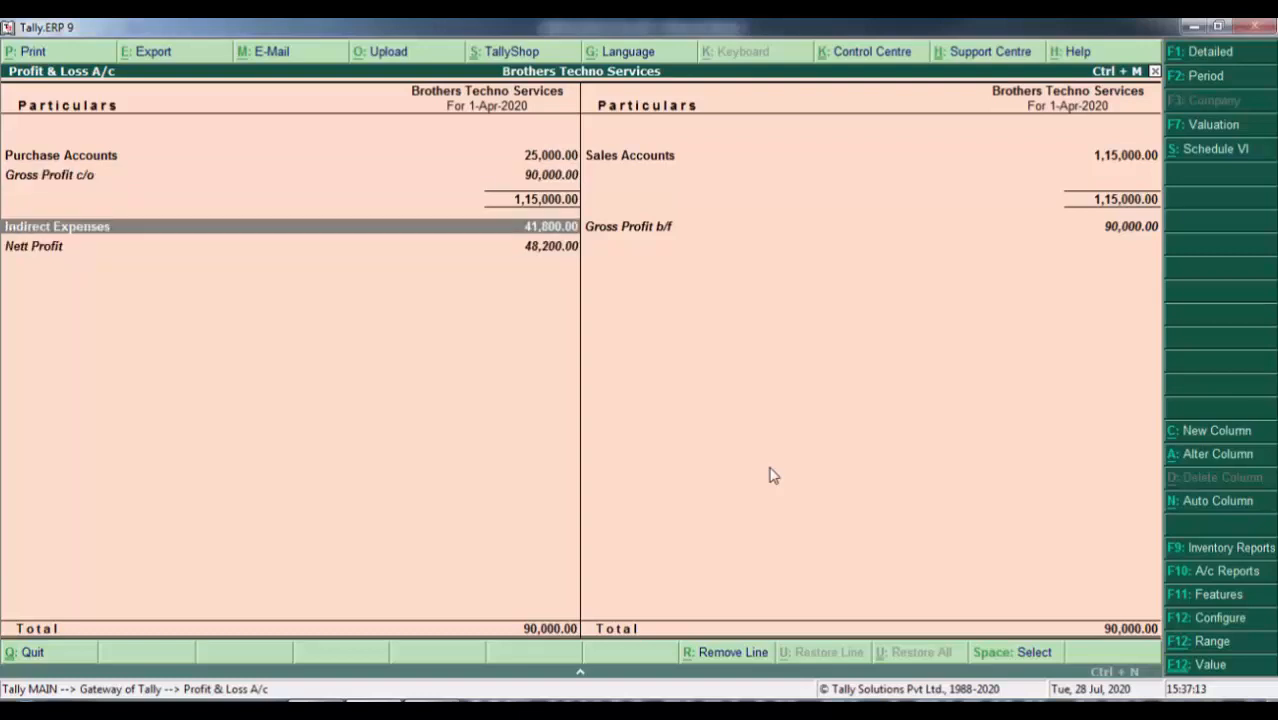
Show the Profit & Loss A/c in detail and examine the ledgers under Indirect Expenses, the gross profit and the nett profit
key(alt+F1)
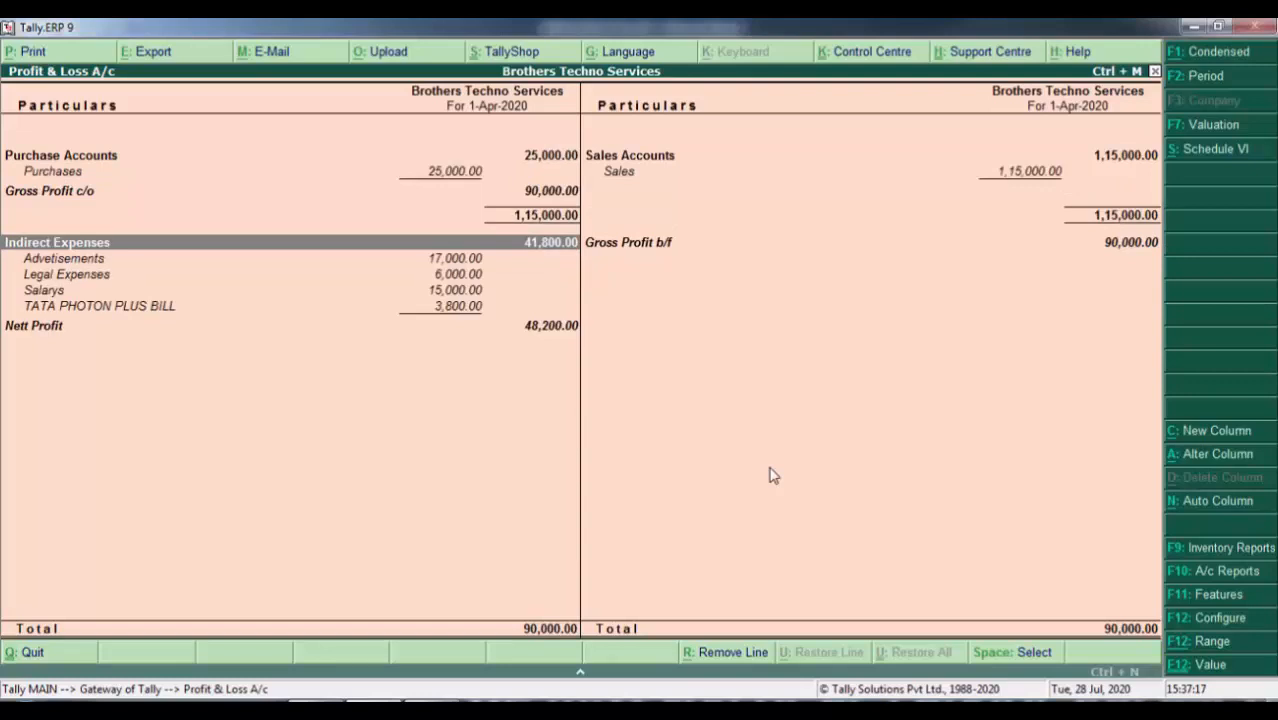
key(Down)
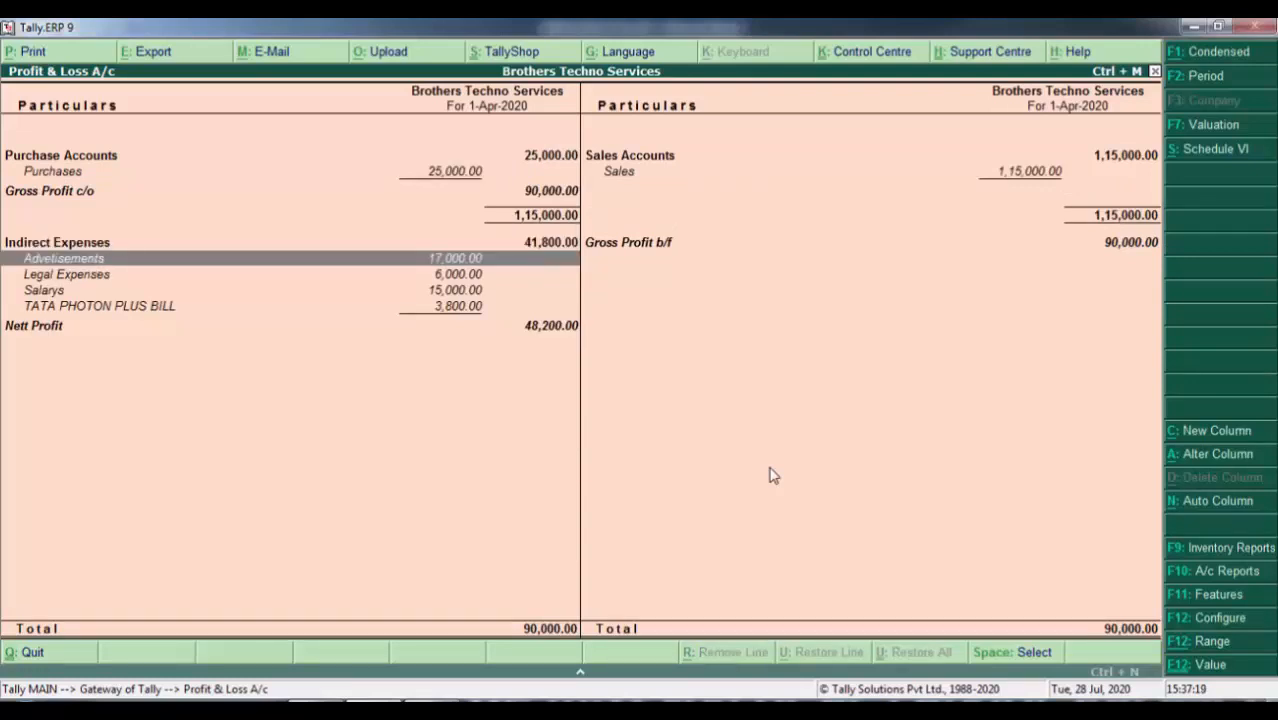
key(Down)
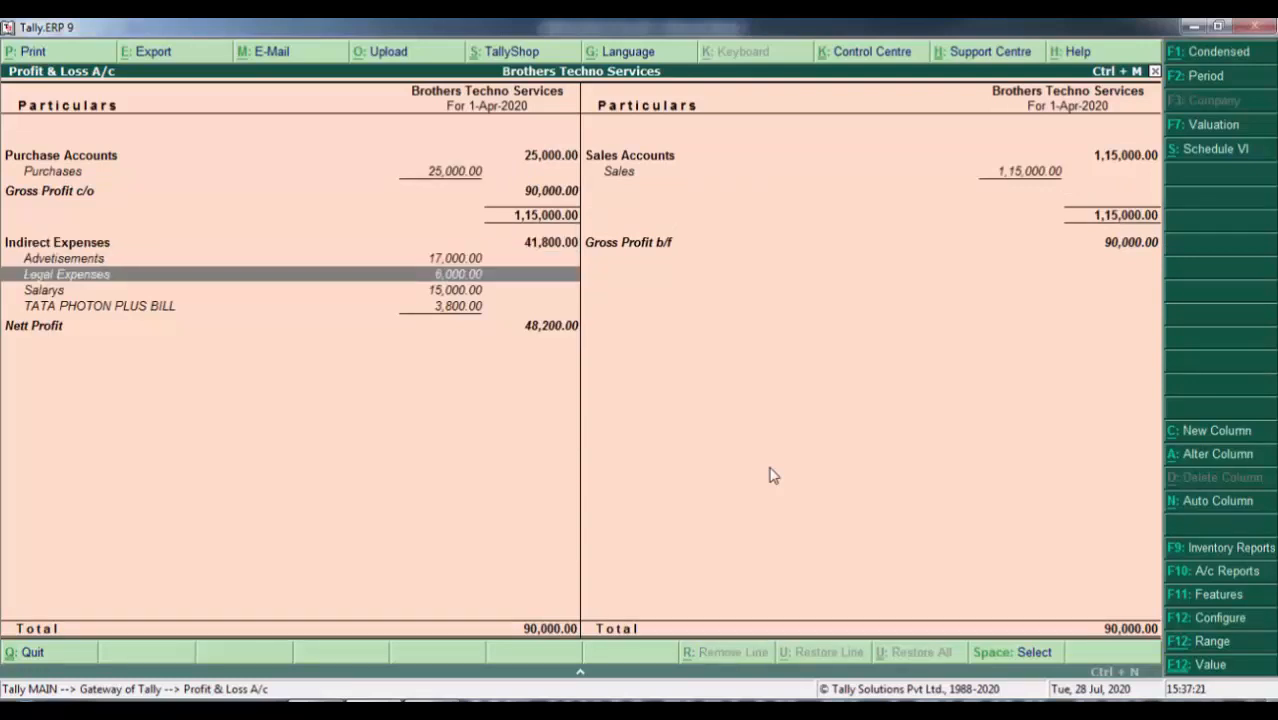
key(Down)
key(Down)
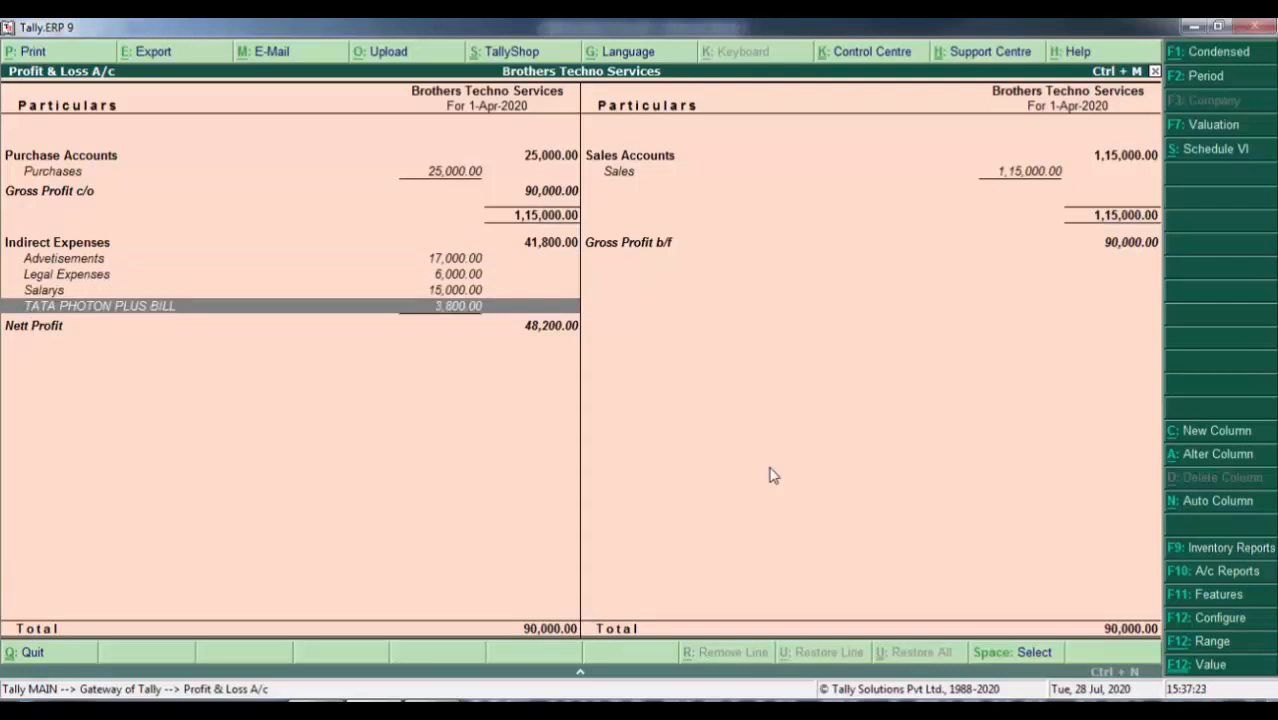
key(Up)
key(Up)
key(Up)
key(Up)
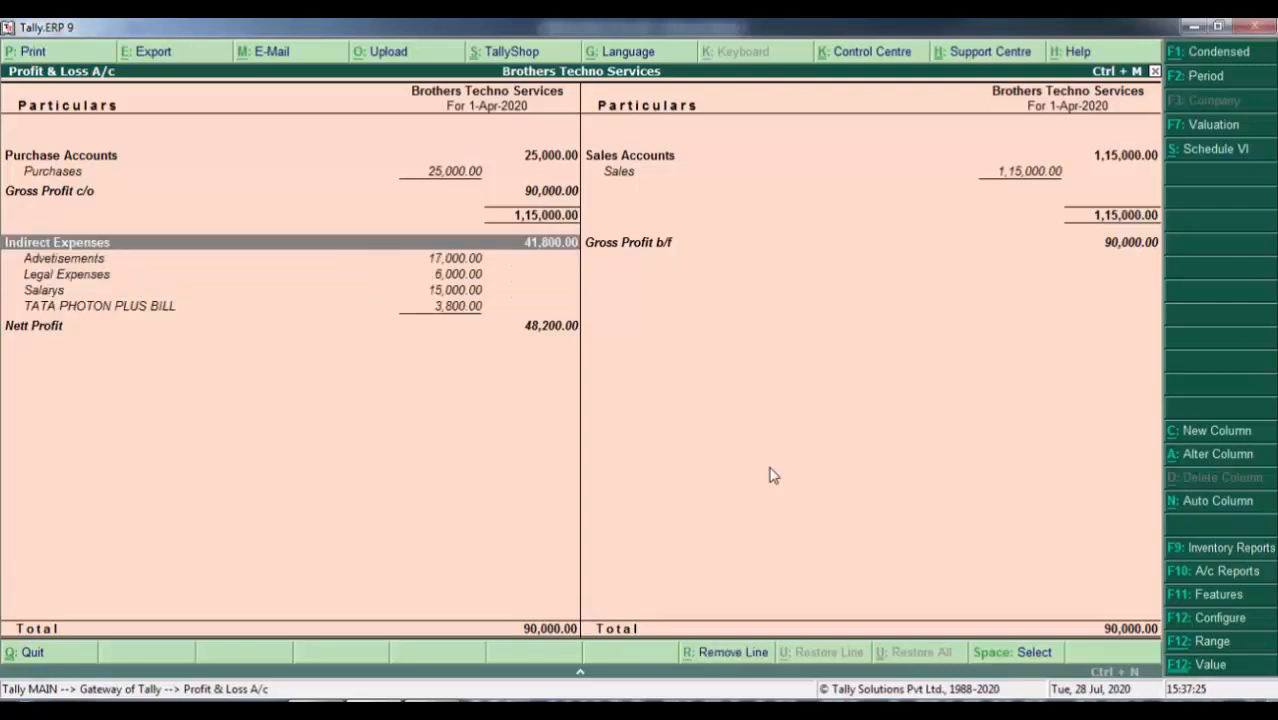
key(Up)
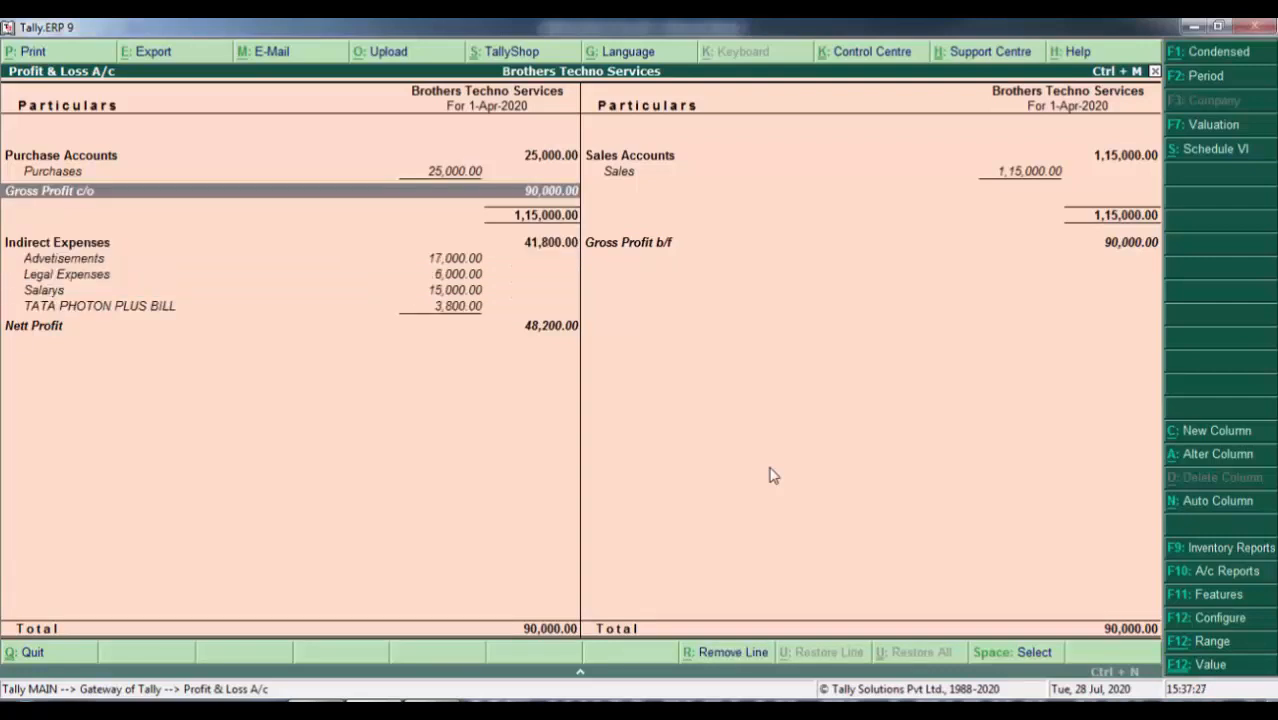
key(Down)
key(Down)
key(Down)
key(Down)
key(Down)
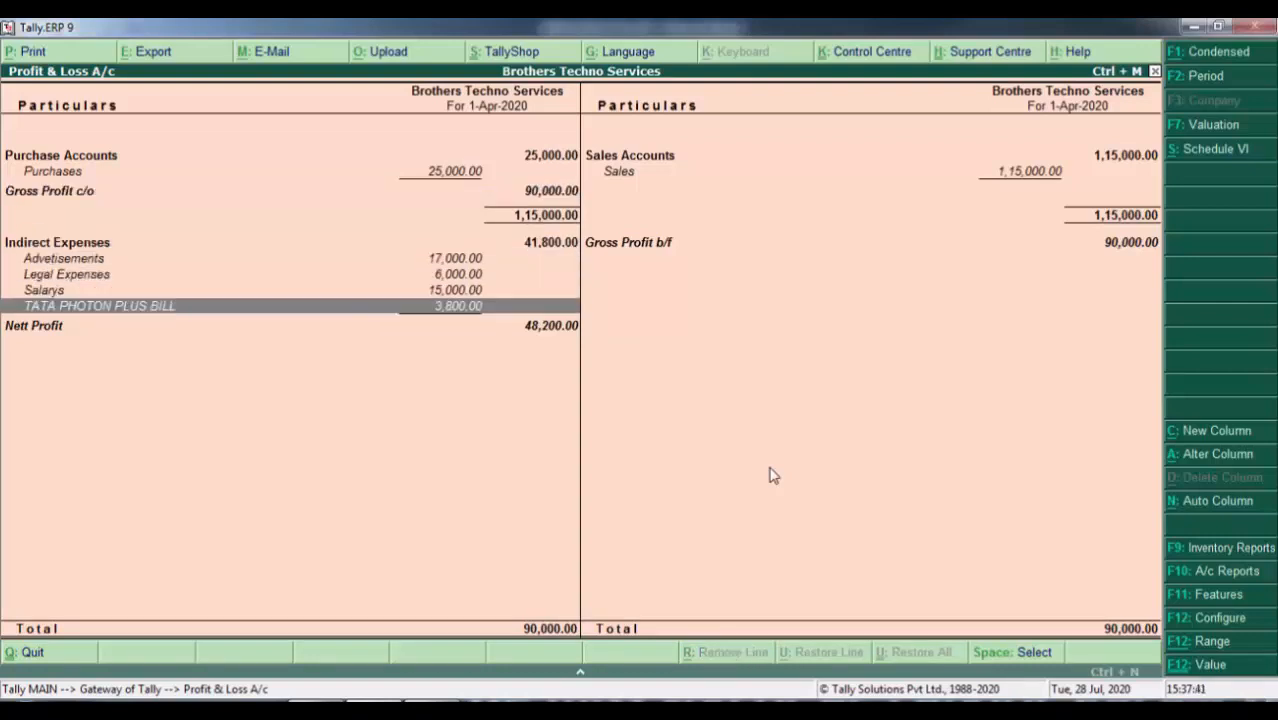
key(Down)
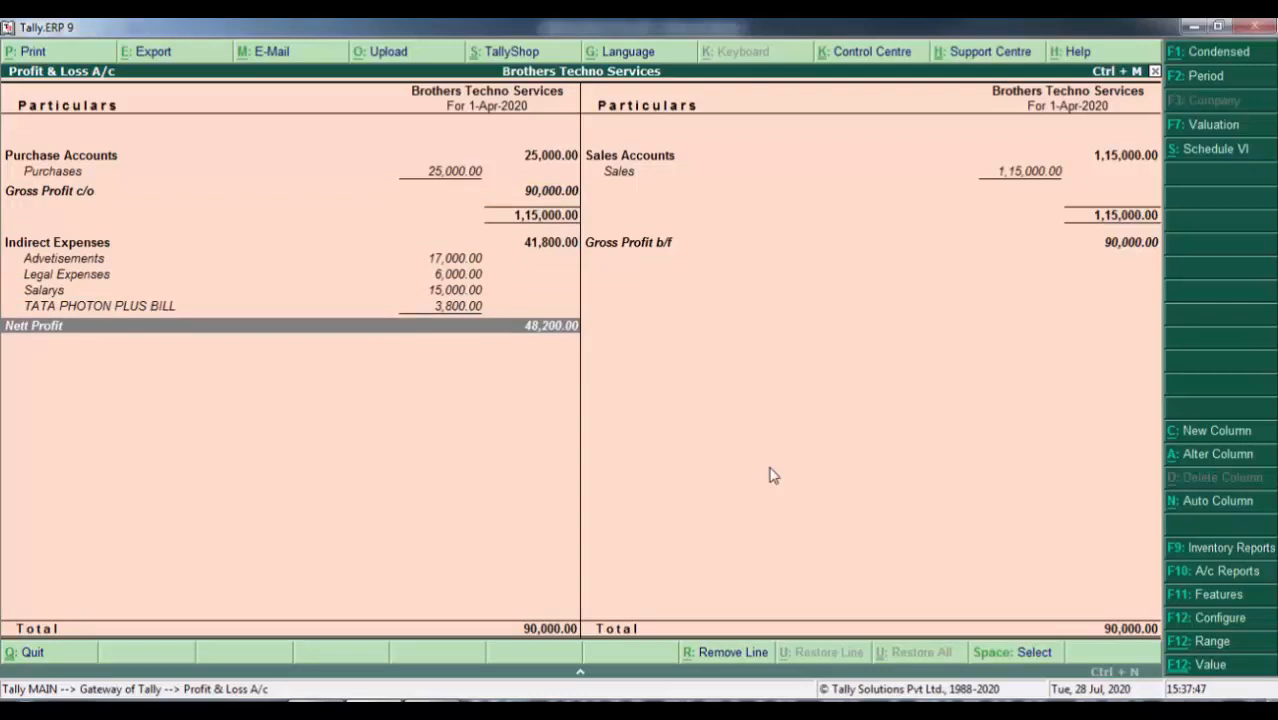
key(Escape)
Leave the Profit & Loss A/c and bring up the list of ledgers in the Account Books
key(Down)
key(Down)
key(Down)
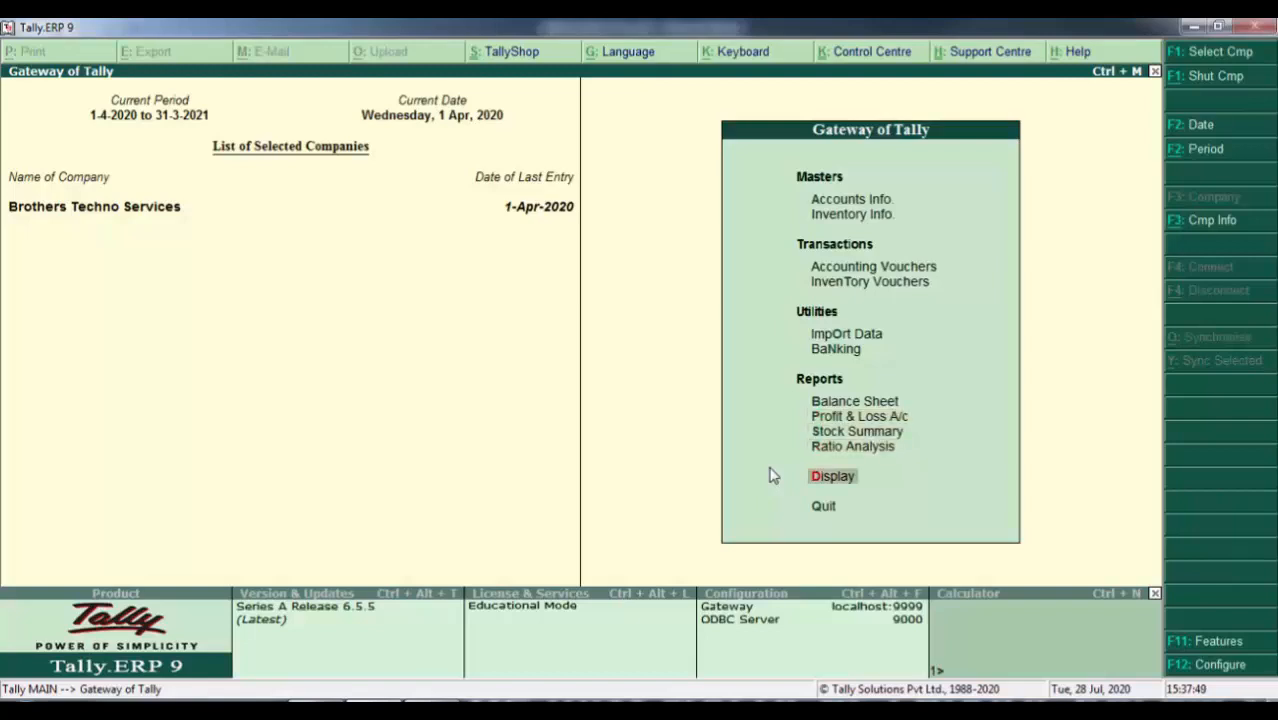
key(Return)
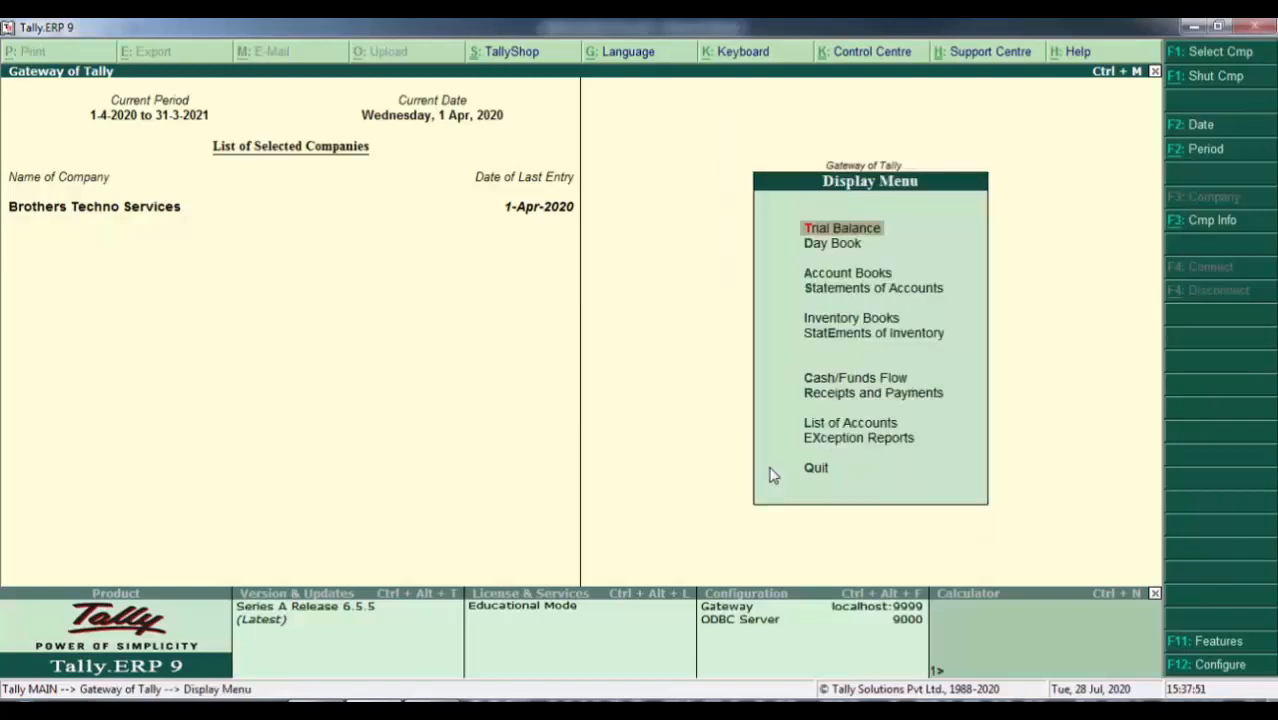
key(Down)
key(Down)
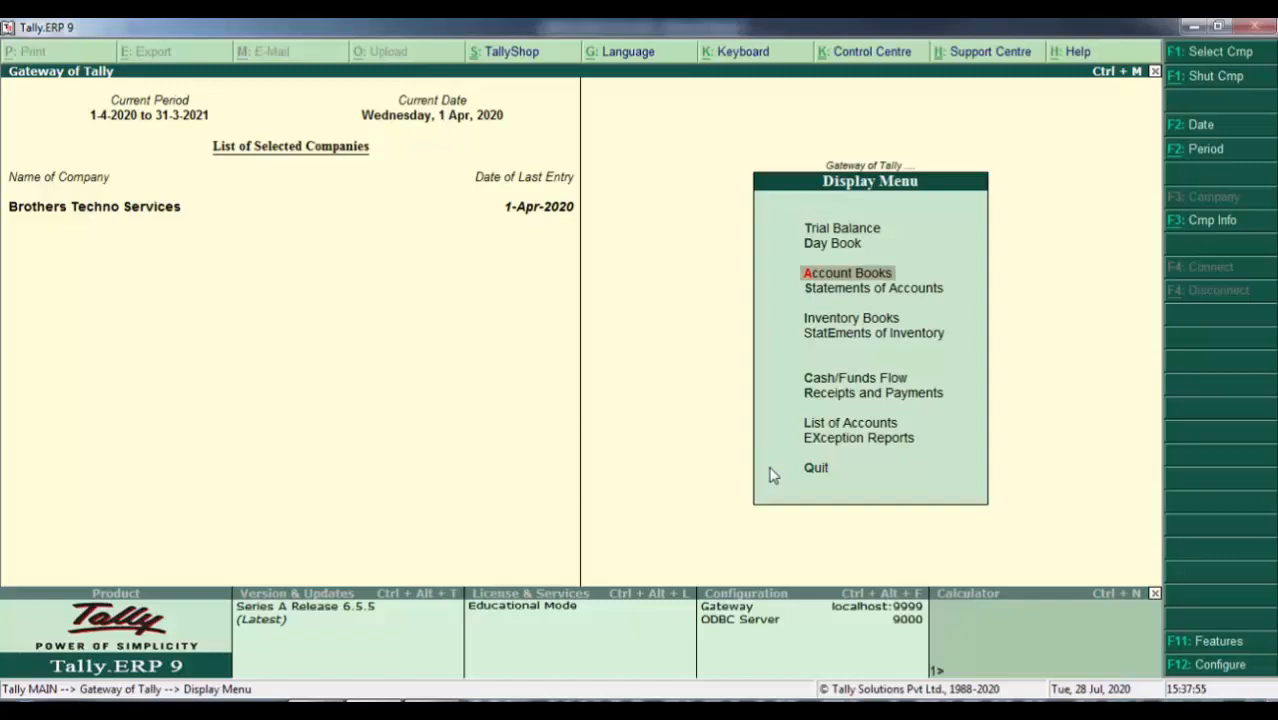
key(Return)
key(Down)
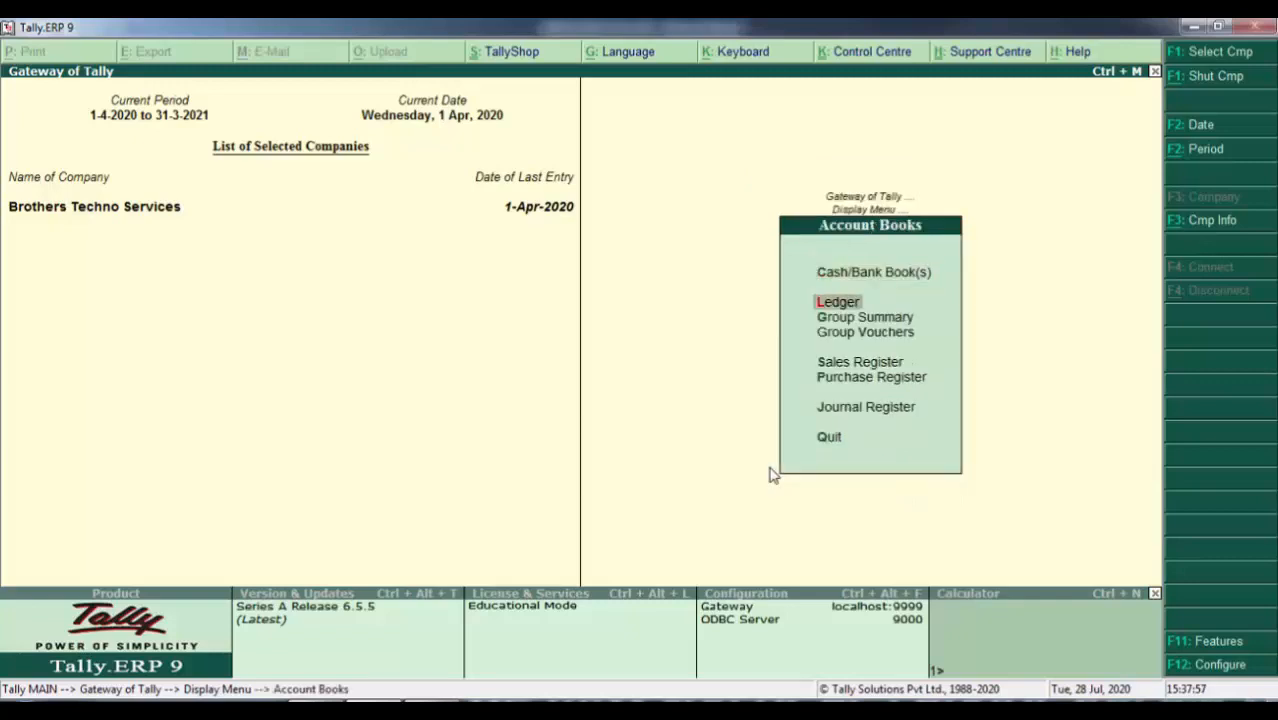
key(Return)
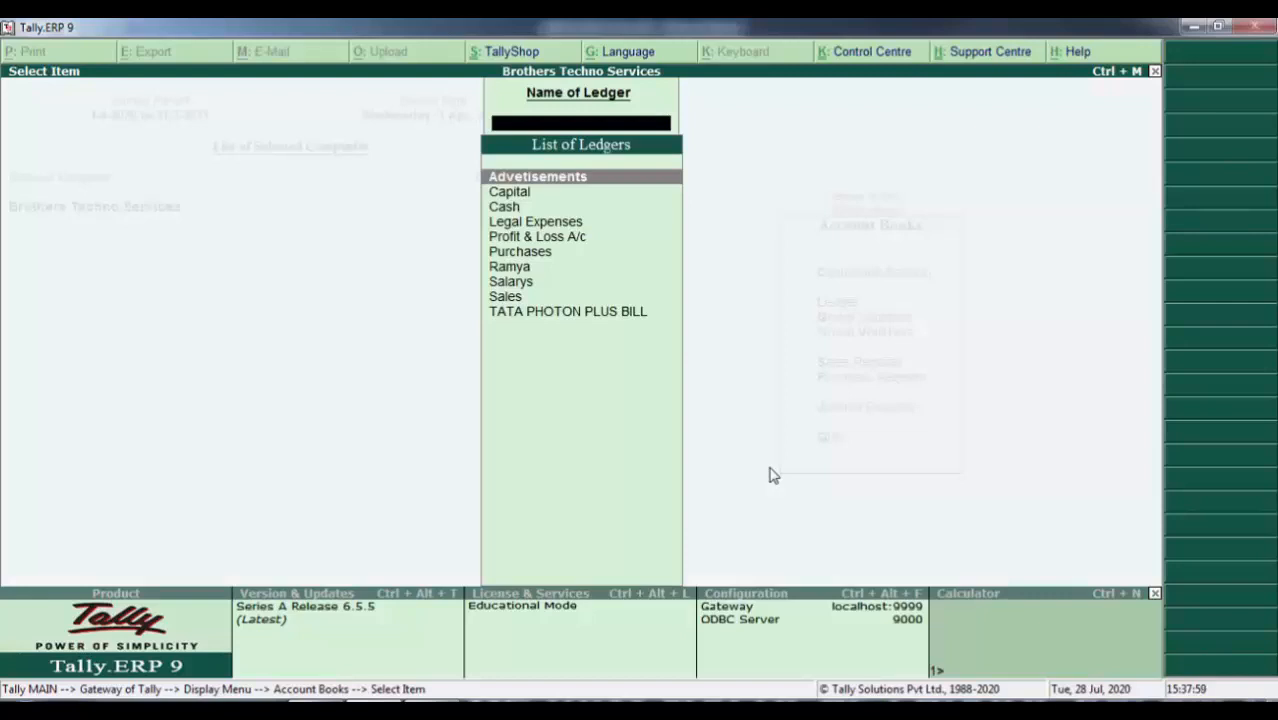
Open the Advetisements ledger, examine its cash payment vouchers and return to the Gateway of Tally
key(Down)
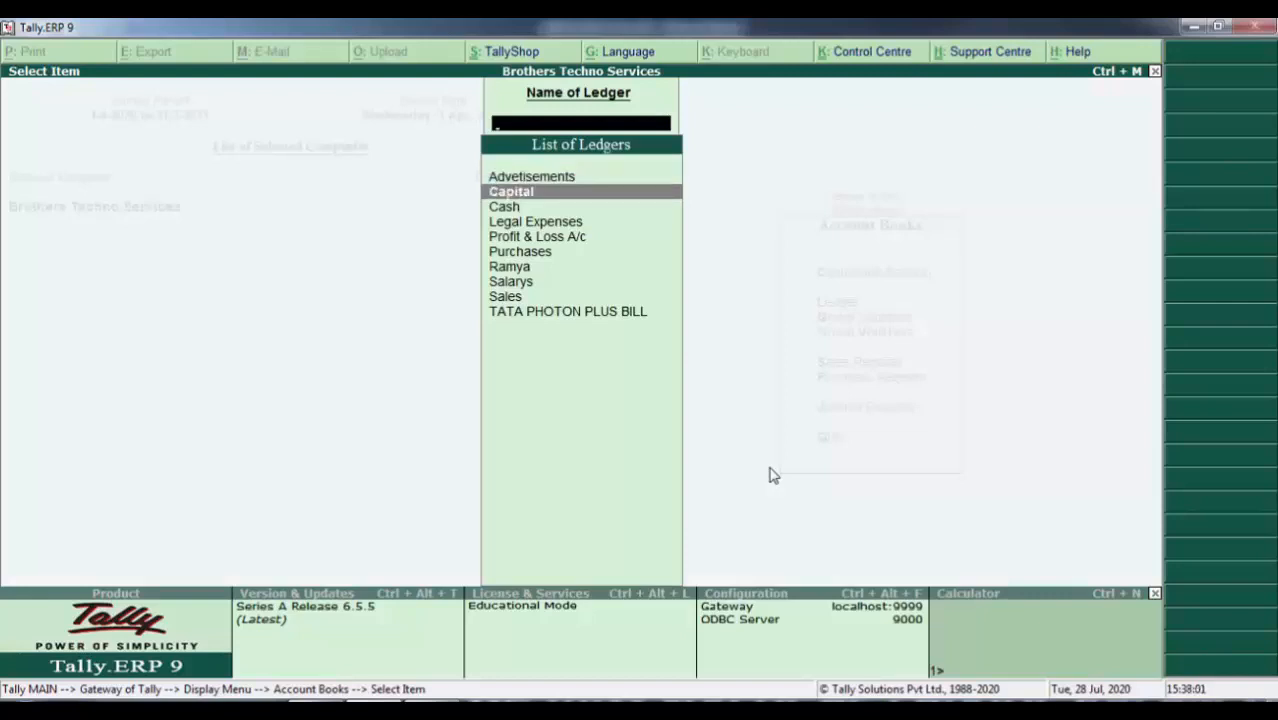
key(Up)
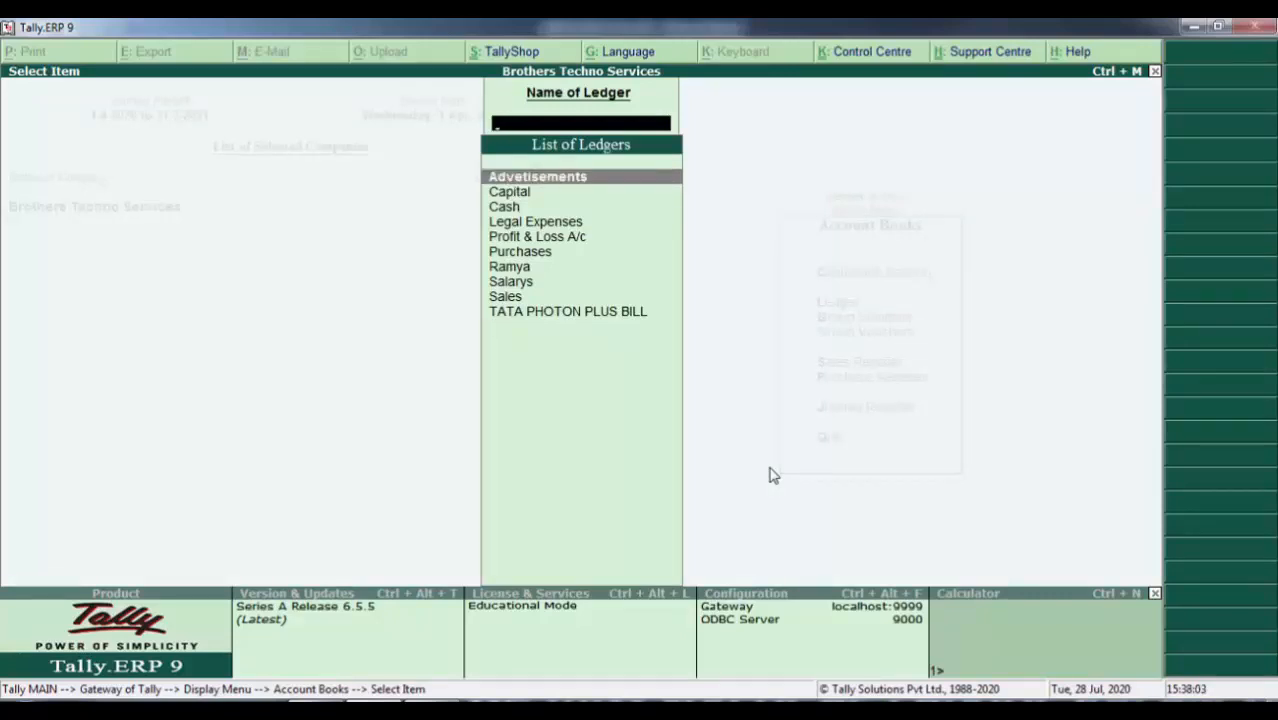
key(Return)
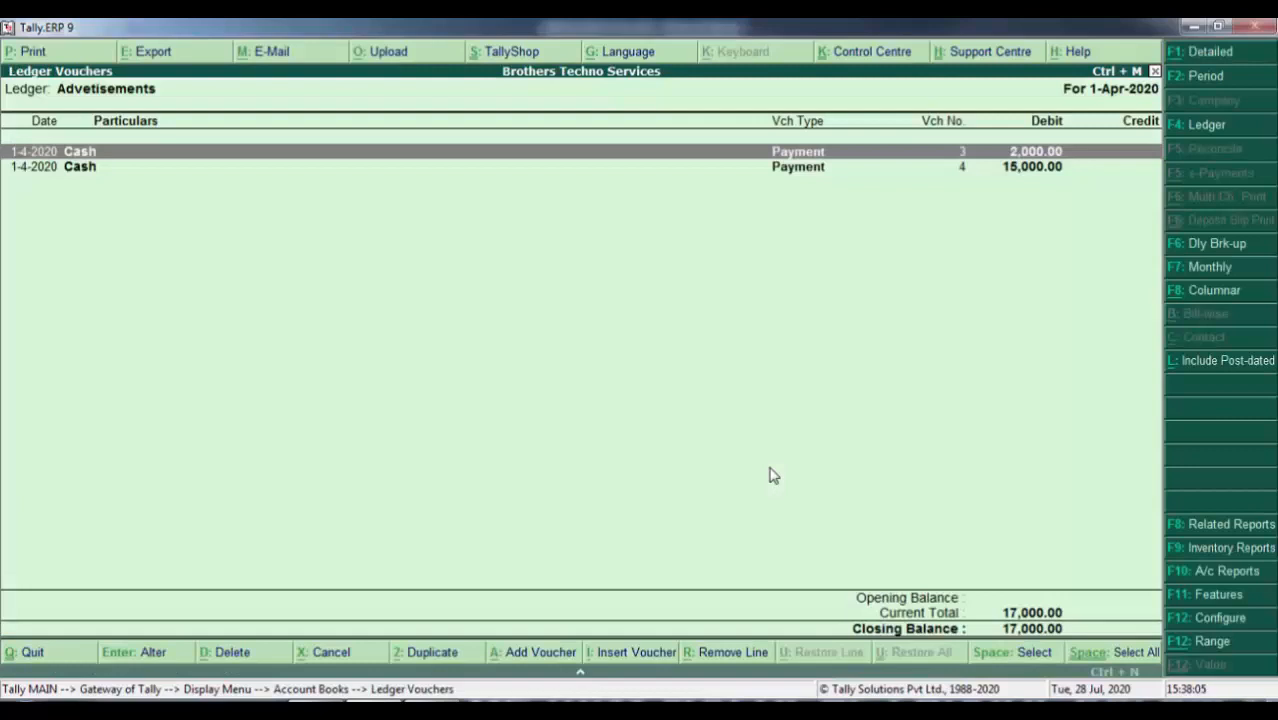
key(Down)
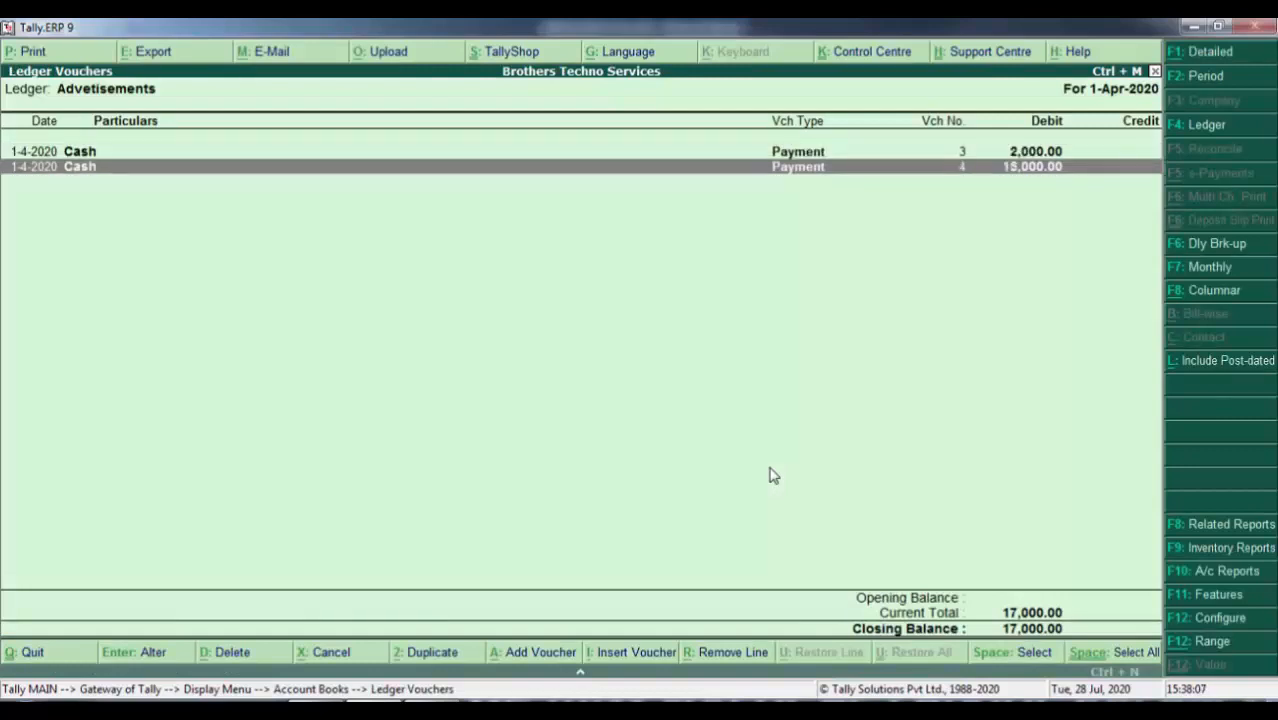
key(Up)
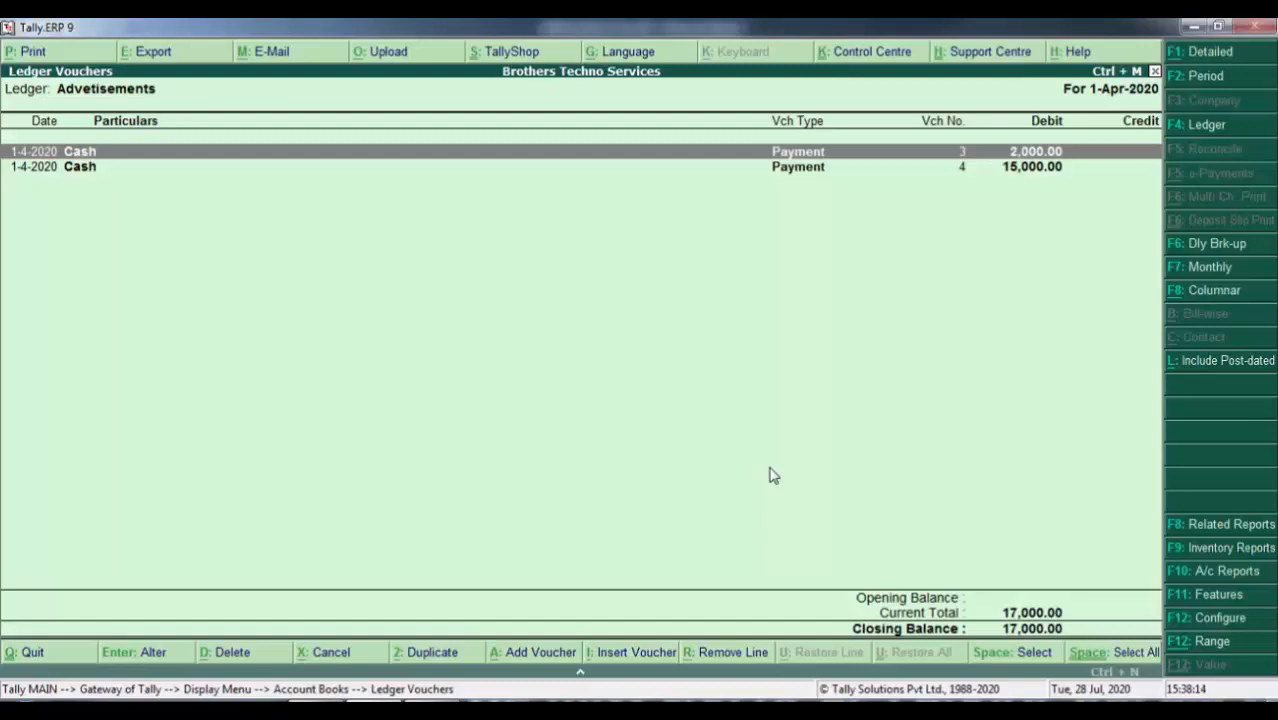
key(Down)
key(Up)
key(Escape)
key(Escape)
key(Escape)
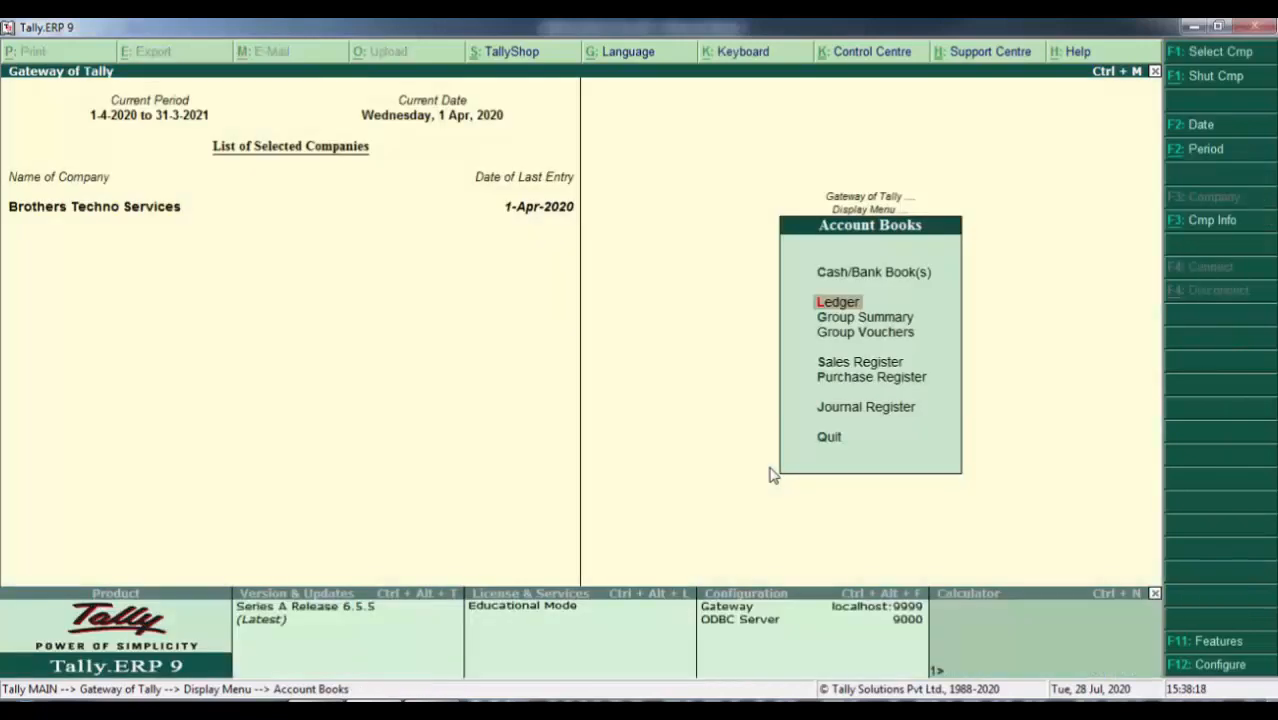
key(Up)
key(Up)
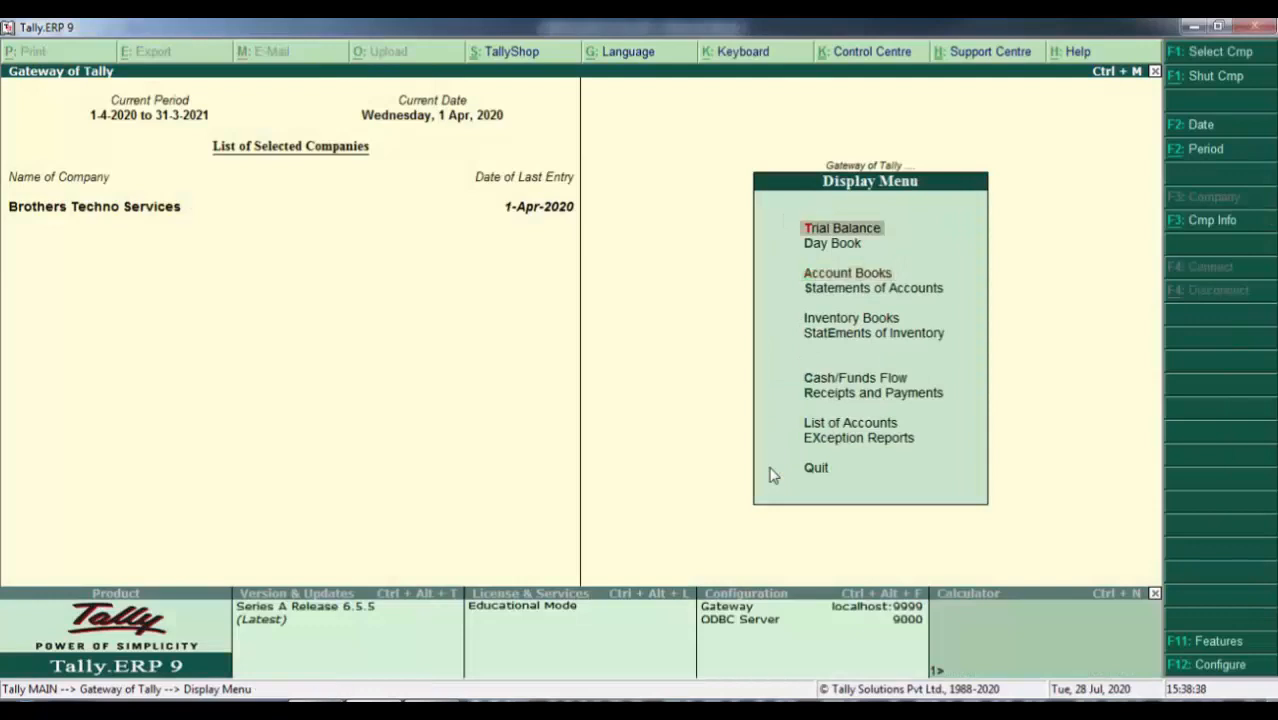
key(Escape)
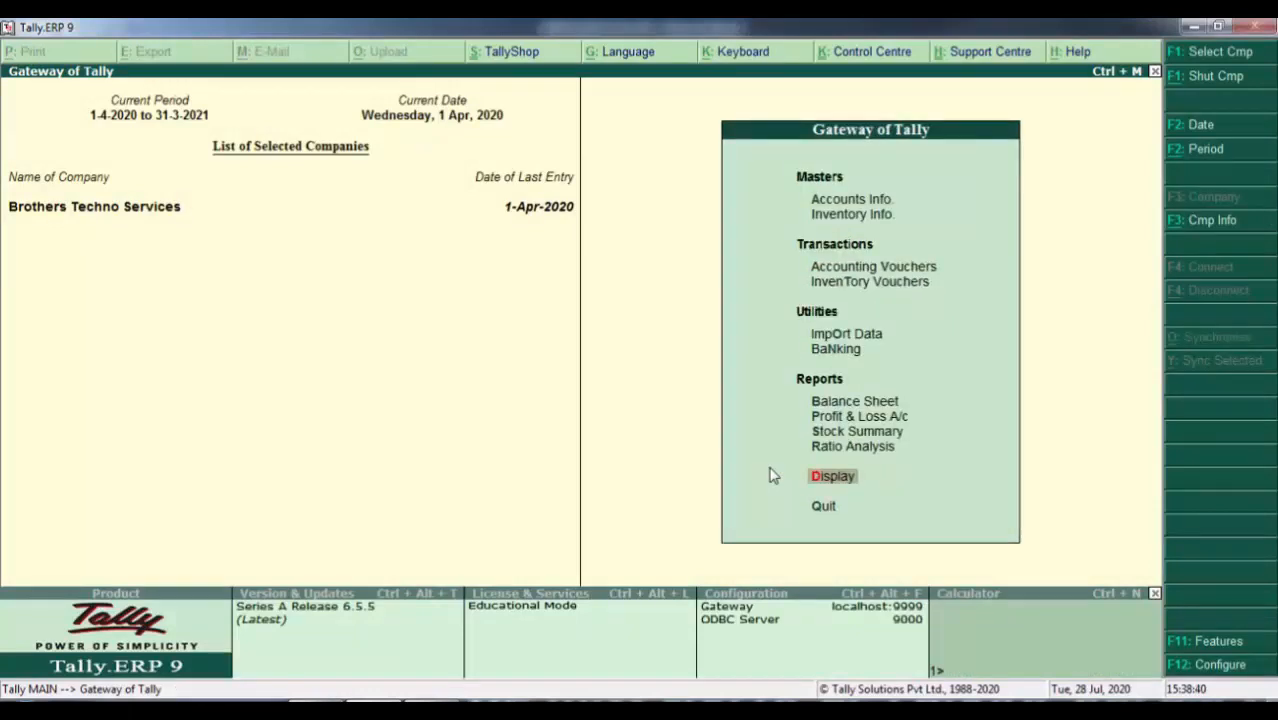